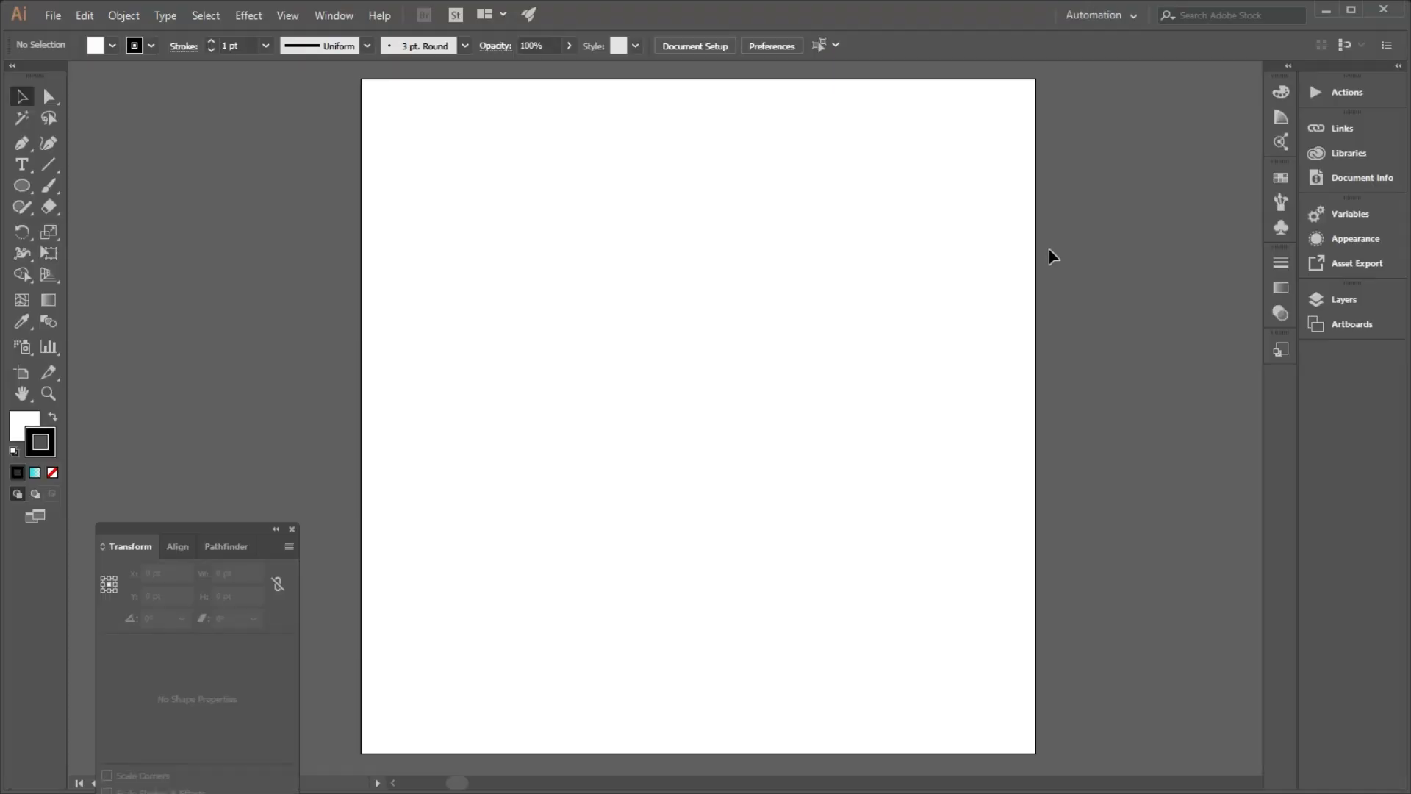
# Show the Pathfinder options and move them clear of the artboard
pyautogui.click(349, 19)
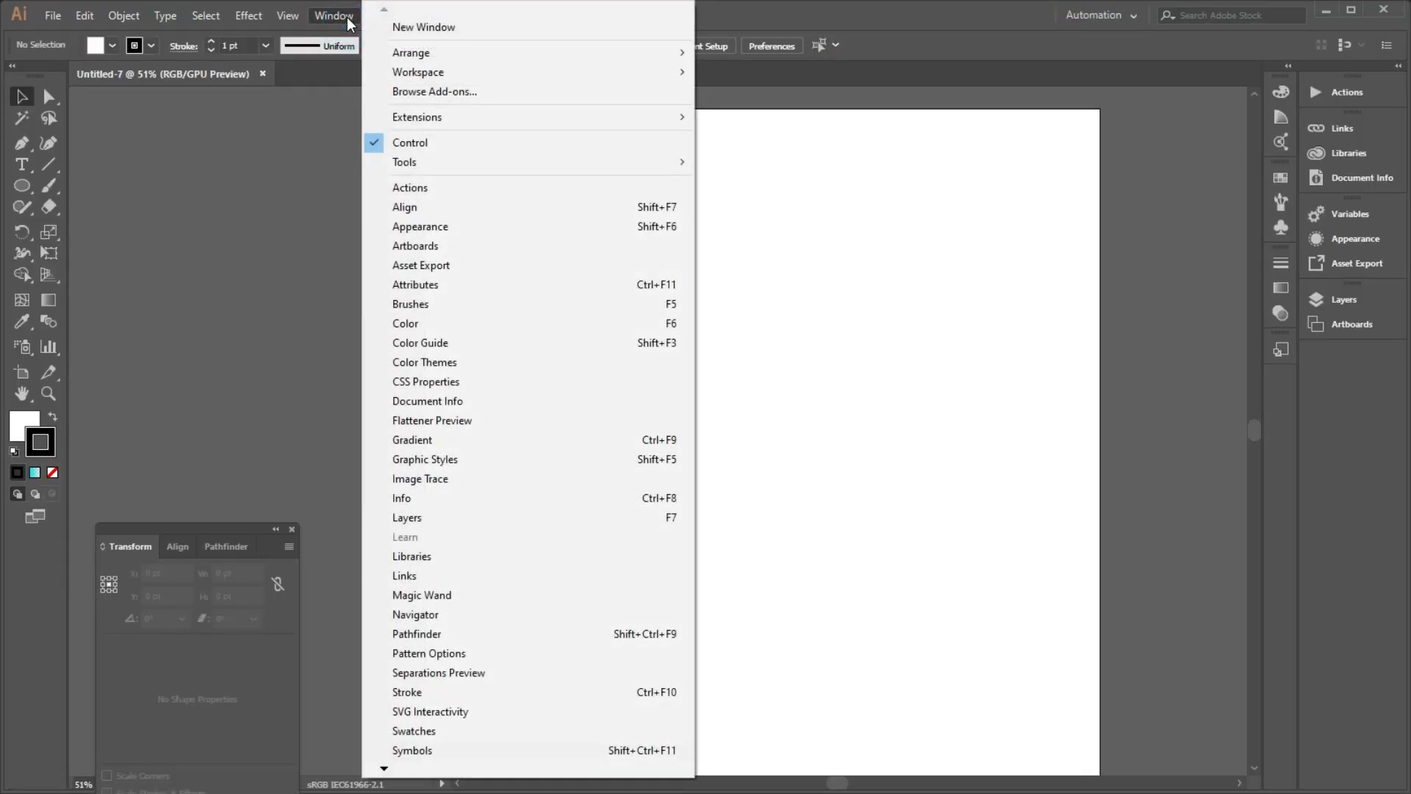
pyautogui.click(386, 634)
pyautogui.moveTo(241, 527); pyautogui.dragTo(157, 633)
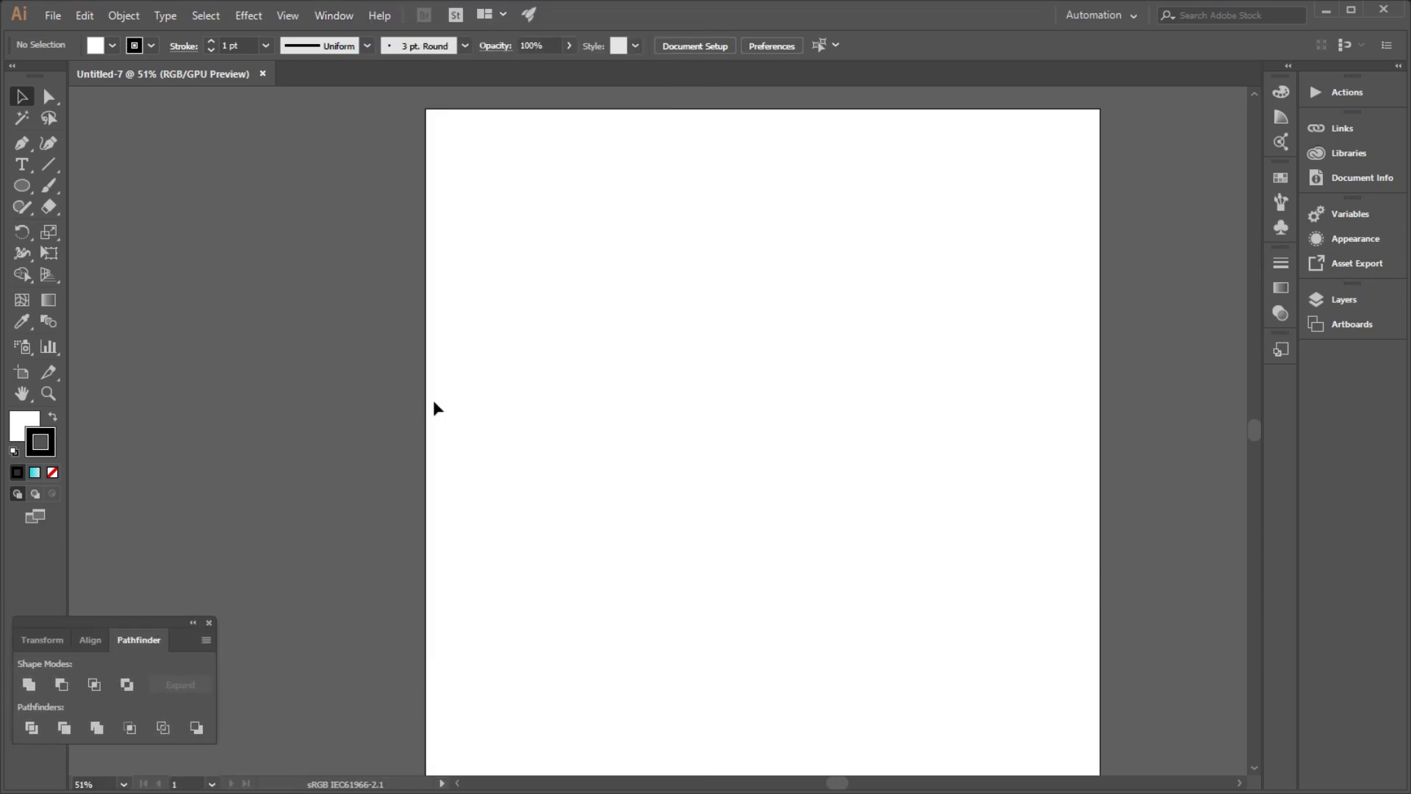
# Draw a vertical line segment 120 pt long at an angle of 270° near the middle of the artboard
pyautogui.scroll(-2, 434, 406)
pyautogui.click(47, 166)
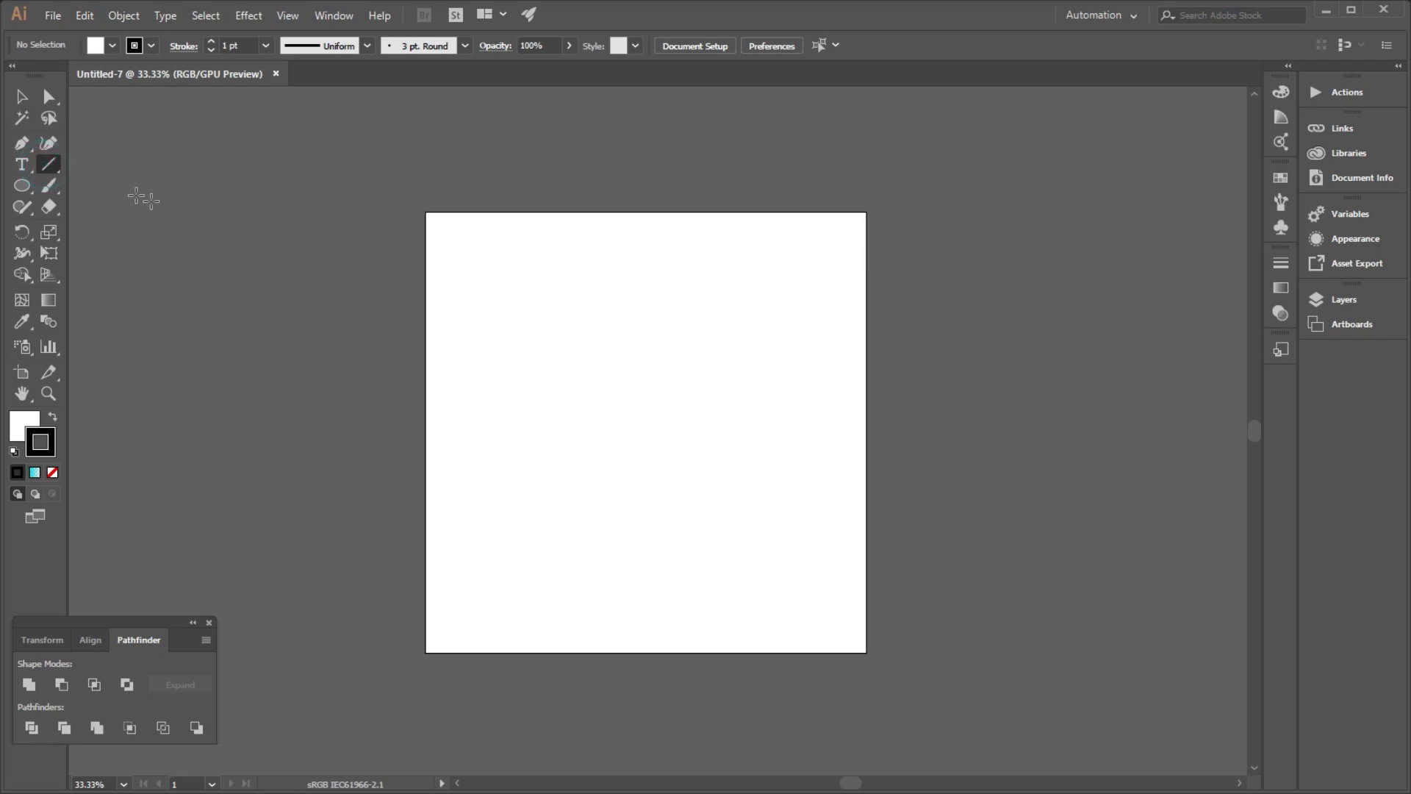
pyautogui.click(630, 390)
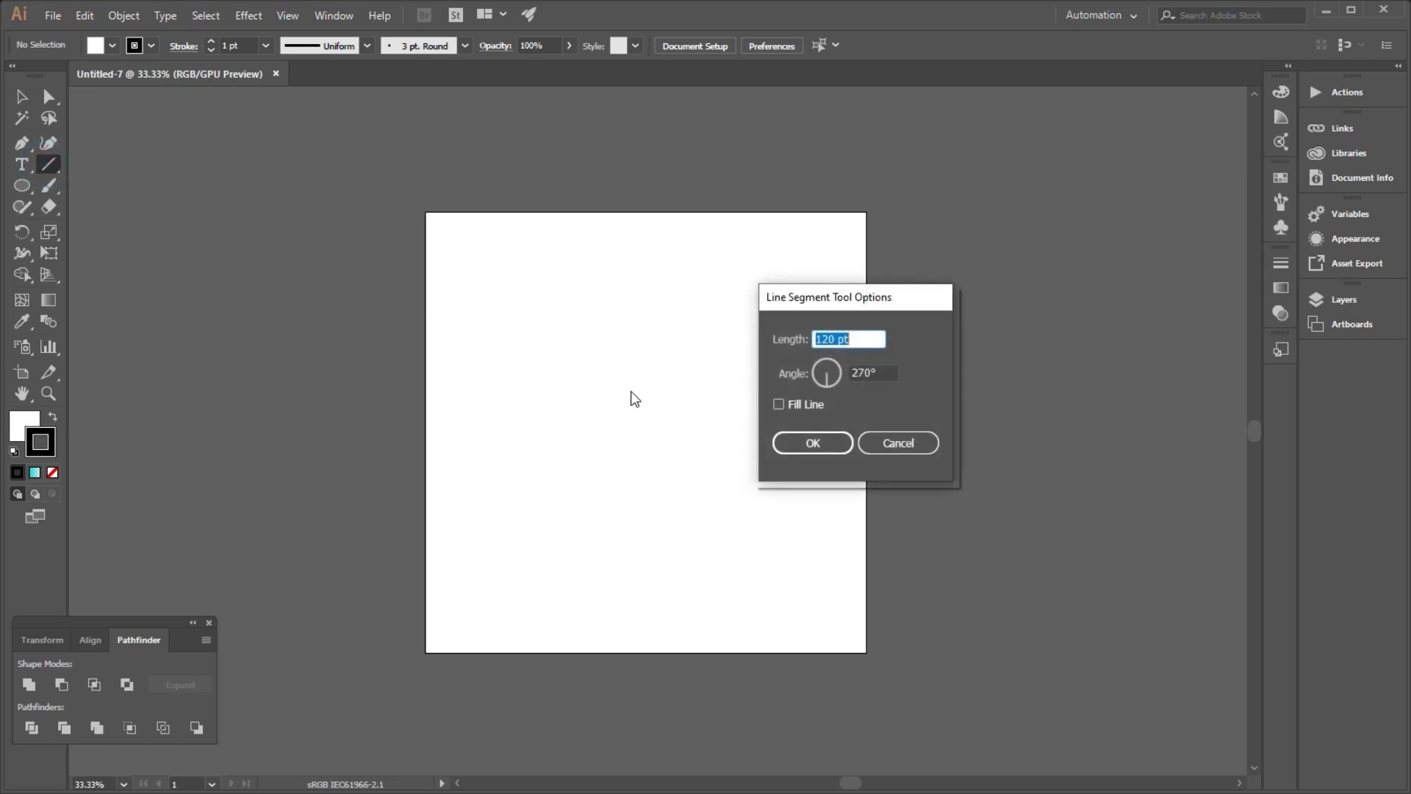
pyautogui.click(878, 339)
pyautogui.click(825, 447)
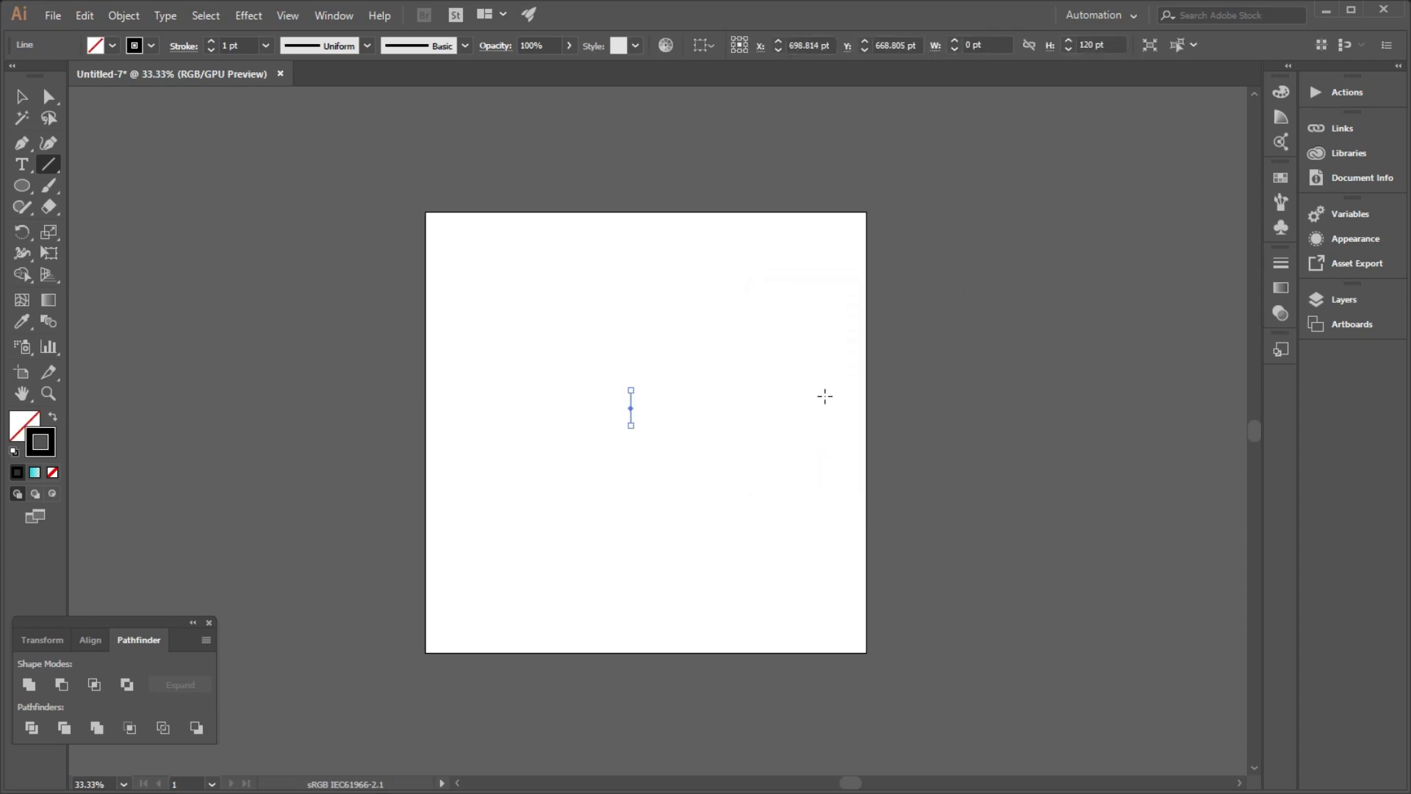
# Apply a Zig Zag effect to the line with an absolute size of 10 pt, 3 ridges per segment and smooth points
pyautogui.scroll(5, 628, 414)
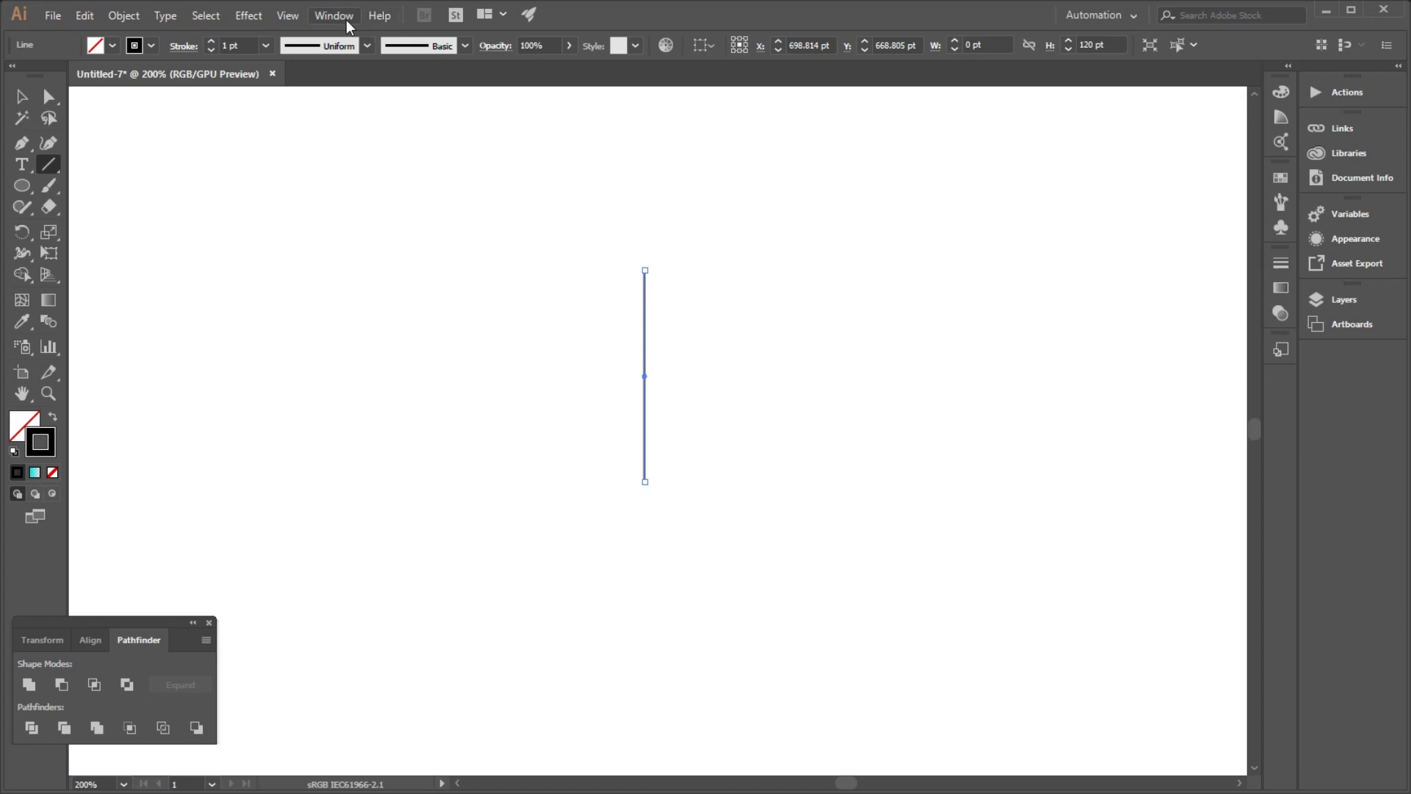
pyautogui.click(248, 16)
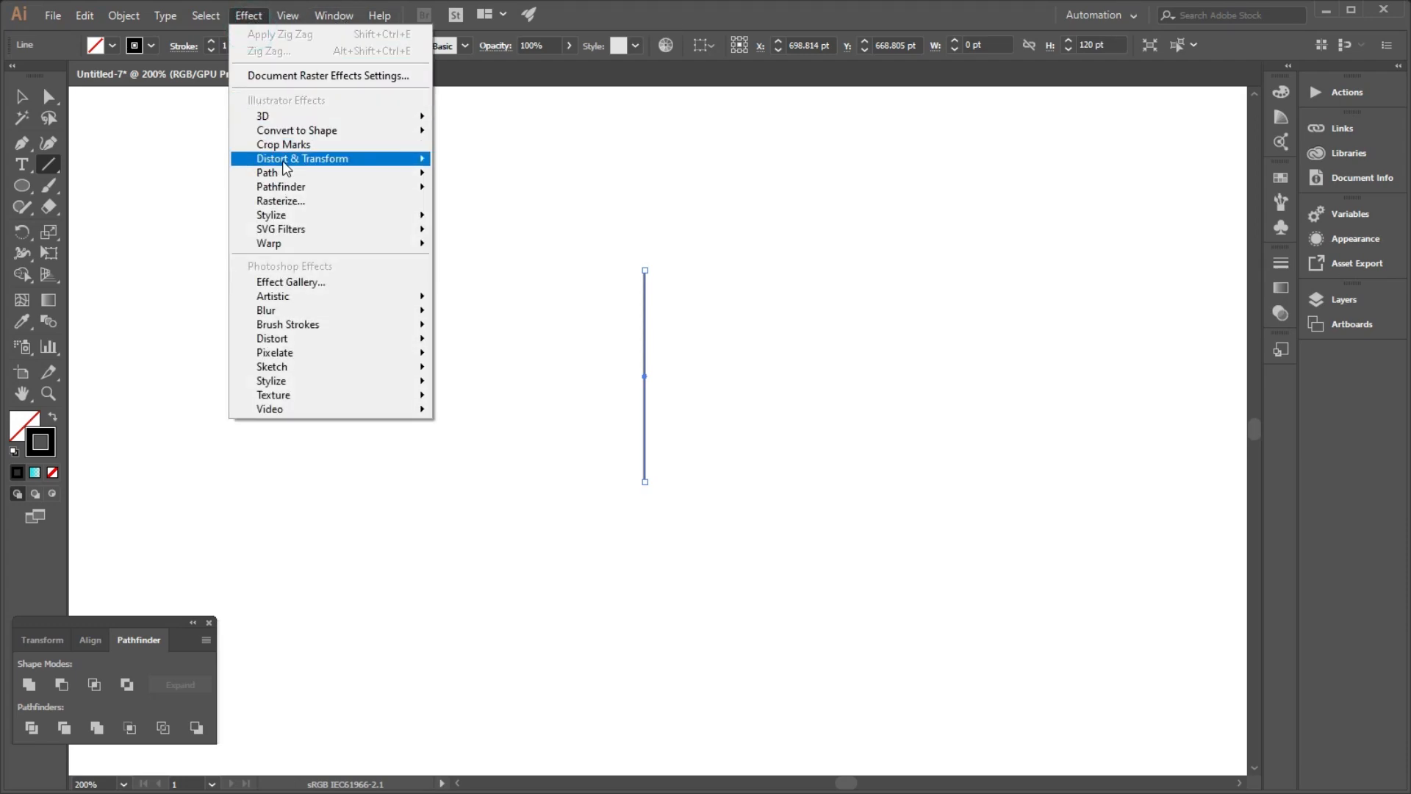
pyautogui.moveTo(286, 162)
pyautogui.click(470, 275)
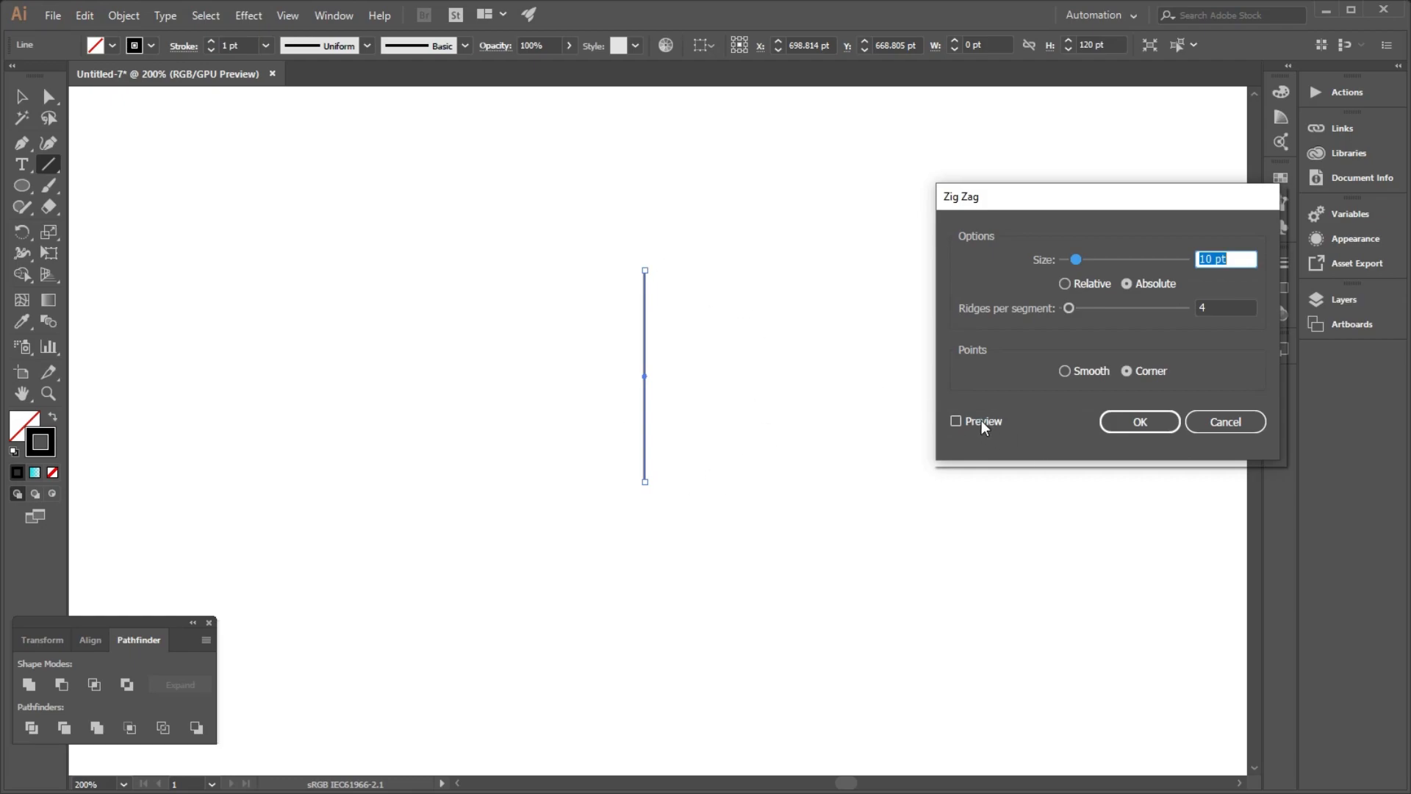
pyautogui.click(982, 420)
pyautogui.scroll(-1, 1234, 307)
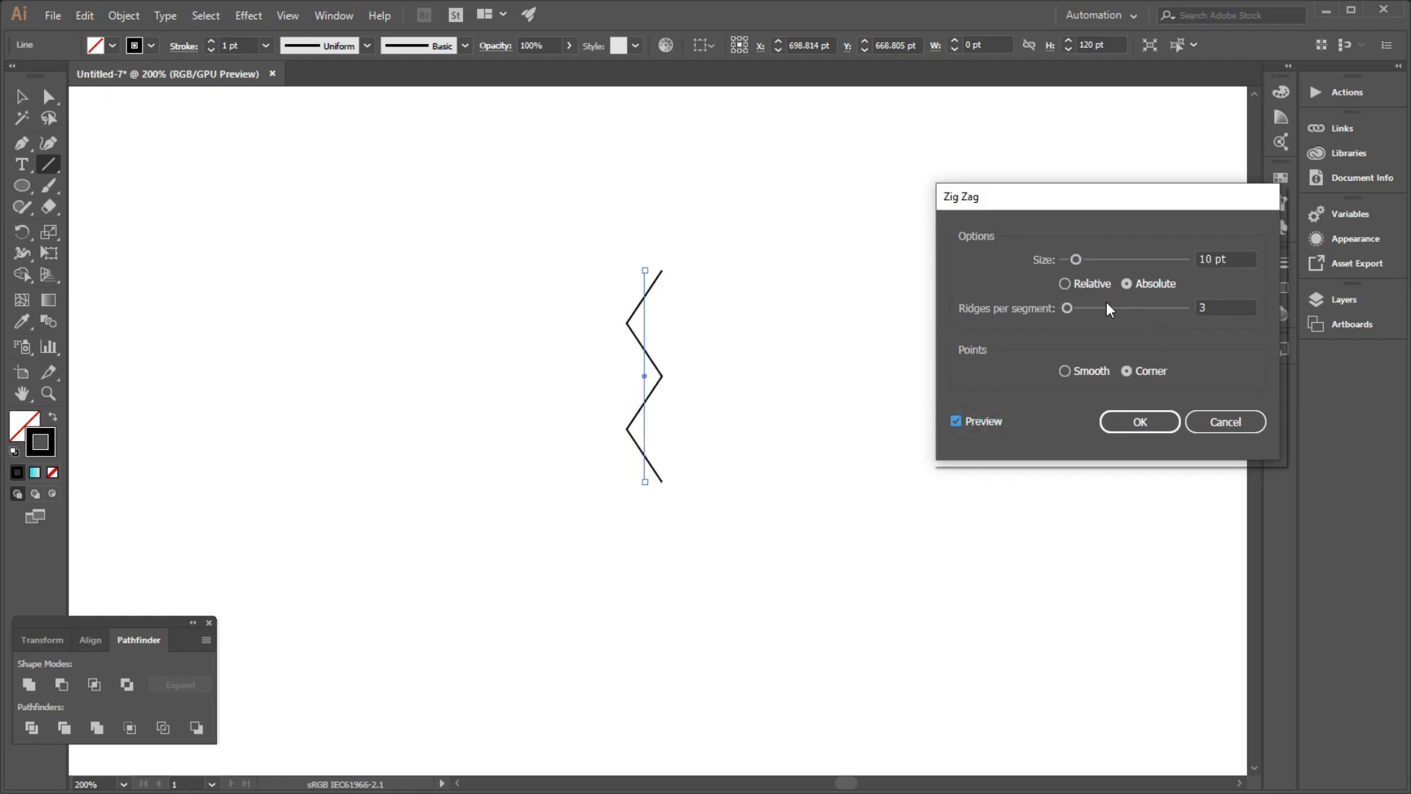
pyautogui.click(1066, 372)
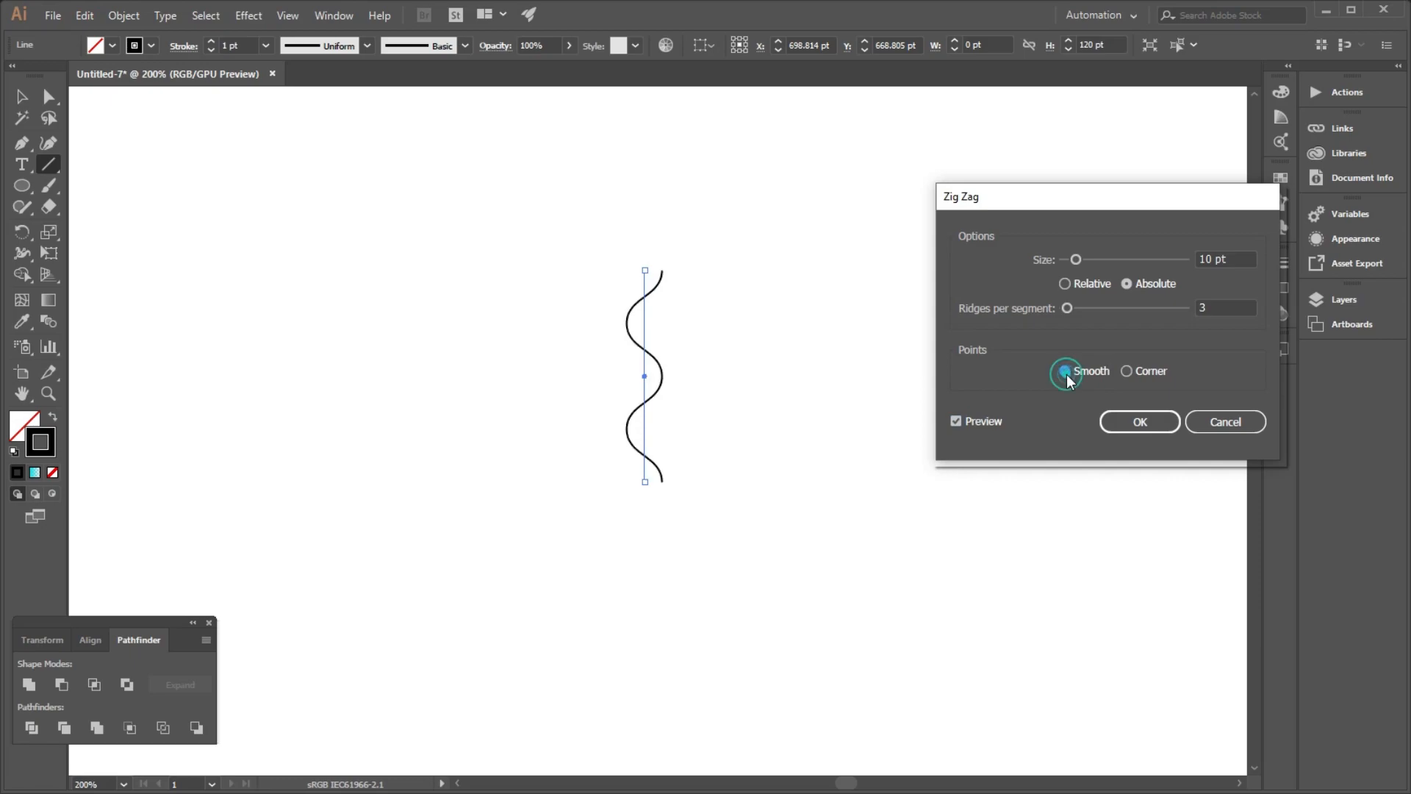
pyautogui.click(1125, 422)
# Set the wavy line's stroke weight to 13 pt and deselect it
pyautogui.click(211, 43)
pyautogui.click(212, 43)
pyautogui.click(211, 42)
pyautogui.click(212, 43)
pyautogui.click(212, 43)
pyautogui.click(212, 43)
pyautogui.click(212, 42)
pyautogui.click(22, 96)
pyautogui.click(283, 243)
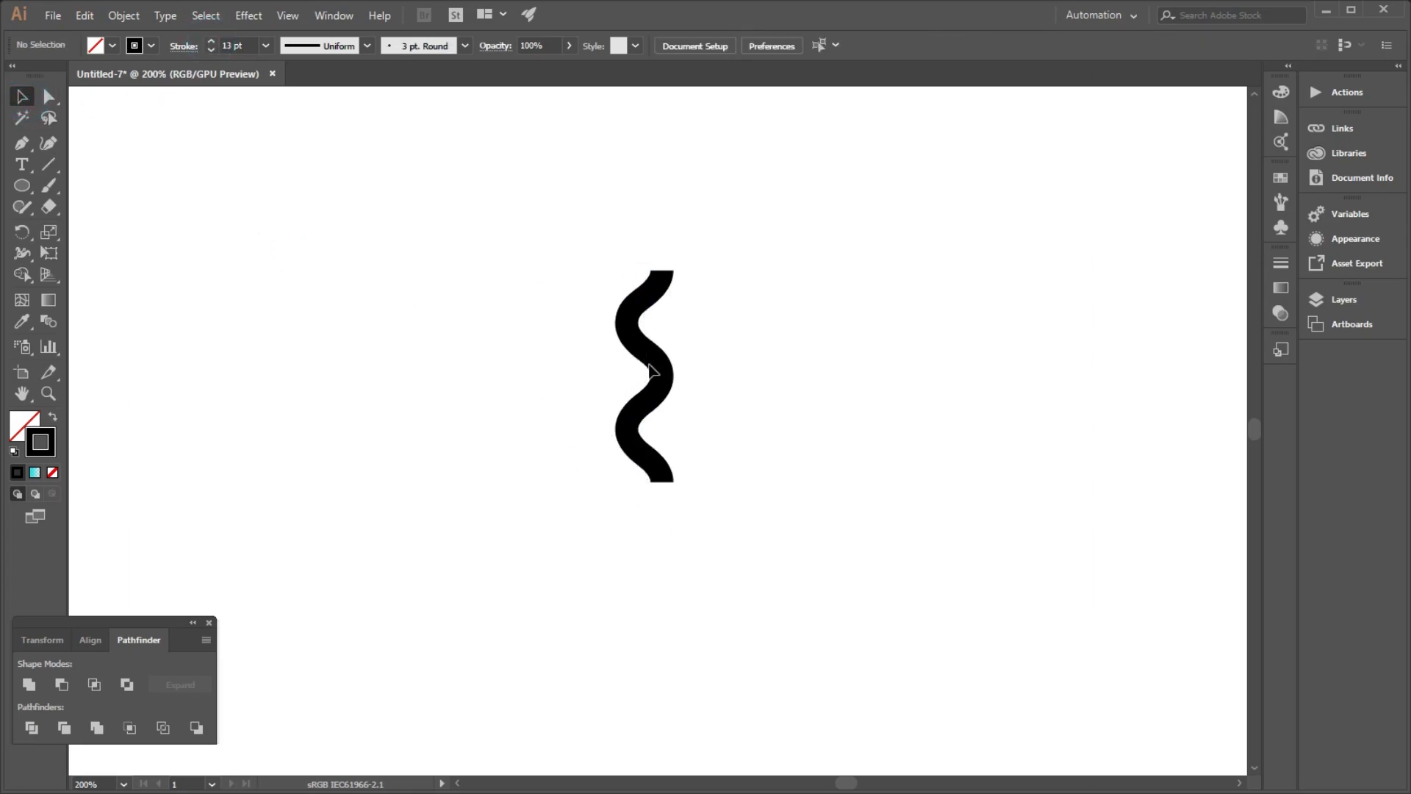
# Expand the wavy line's appearance and its stroke into a filled shape
pyautogui.click(650, 367)
pyautogui.click(123, 15)
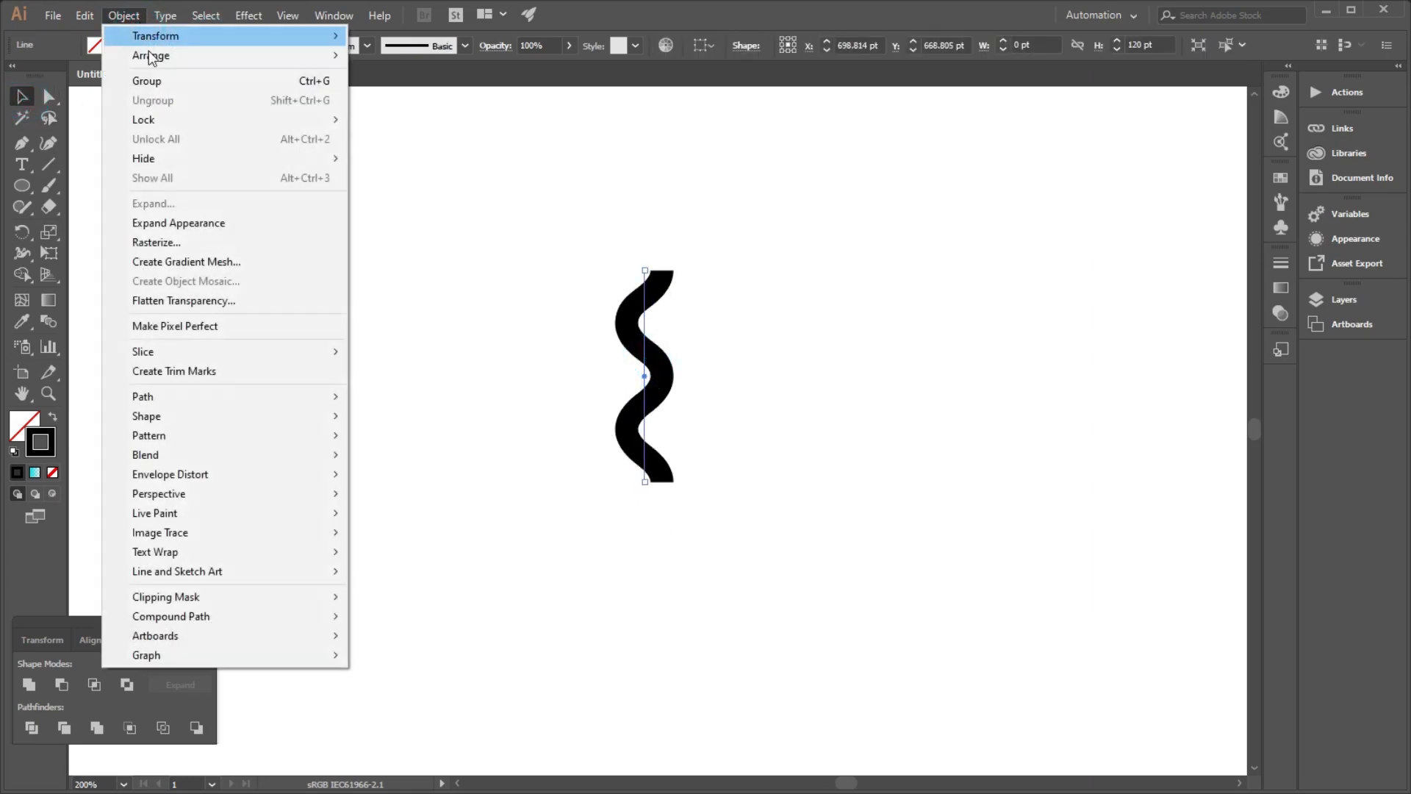
pyautogui.click(190, 222)
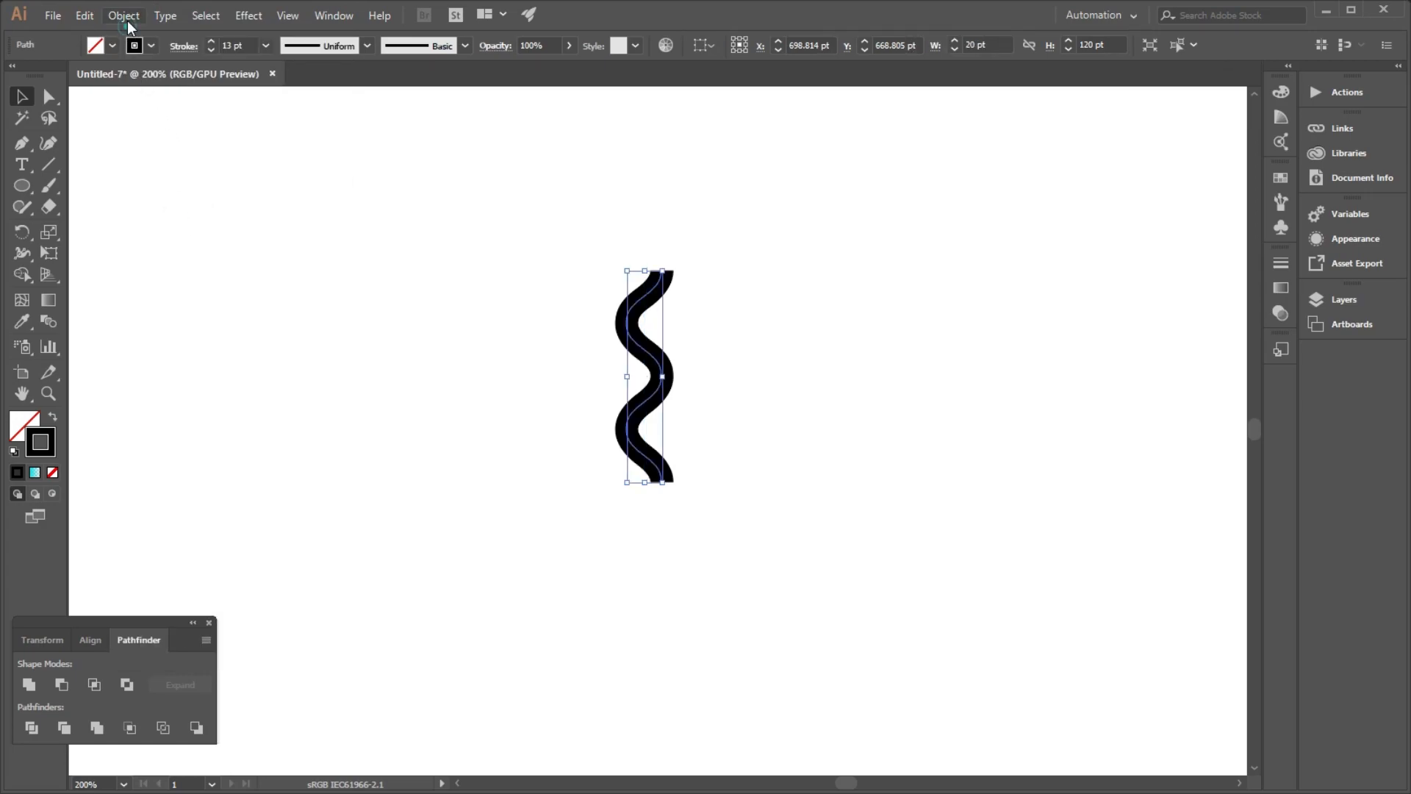
pyautogui.click(125, 16)
pyautogui.click(183, 206)
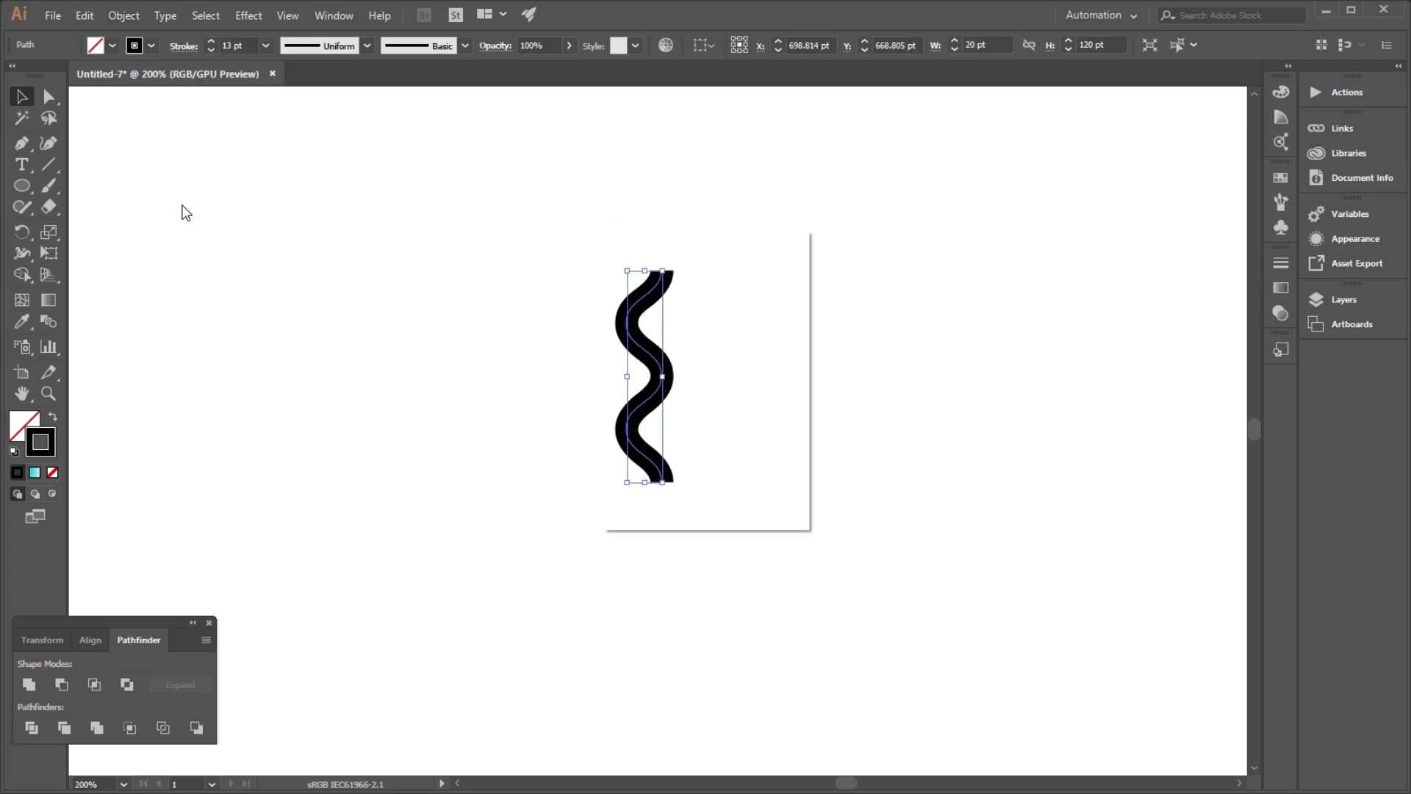
pyautogui.click(638, 489)
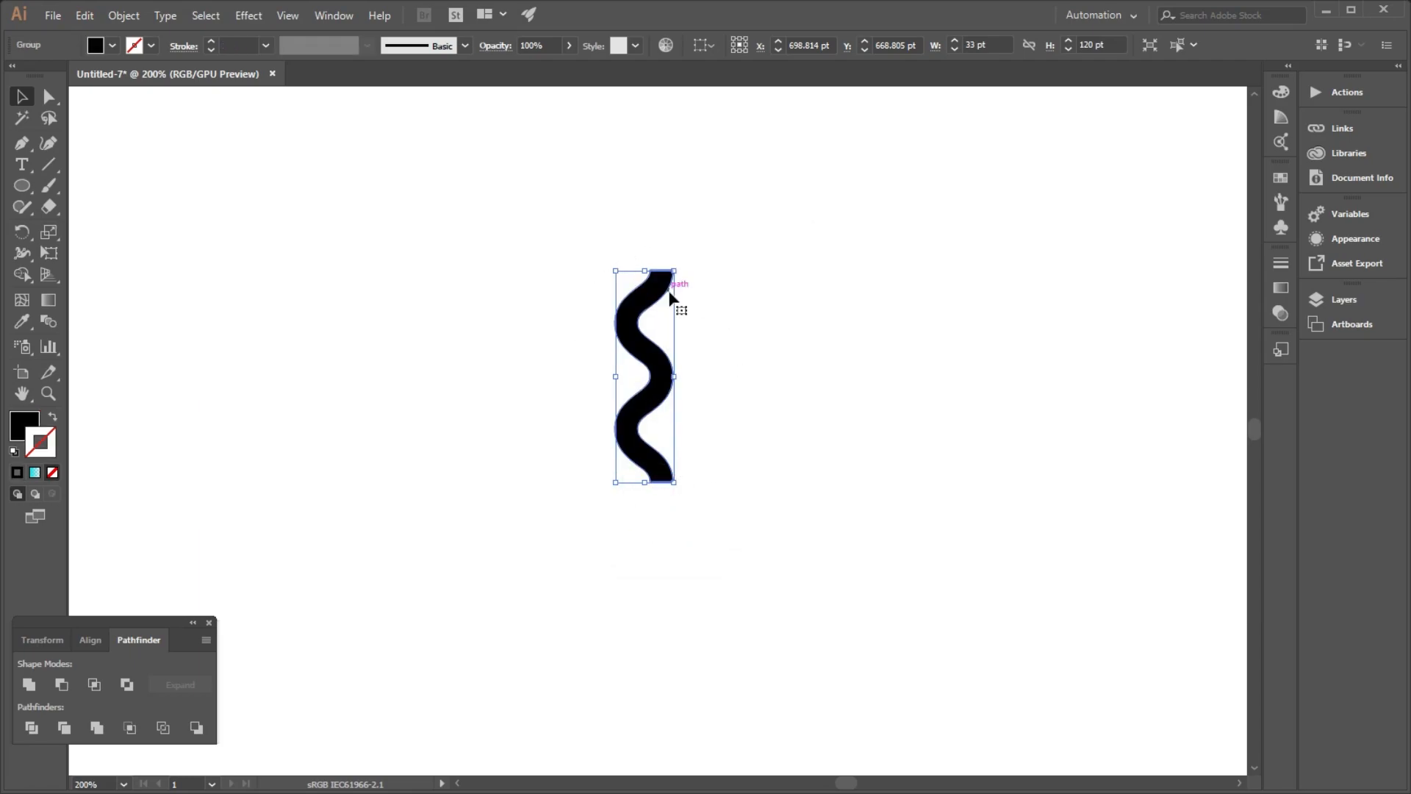
# Duplicate the wavy shape in place and move the copy to the left of the original
pyautogui.click(80, 14)
pyautogui.click(112, 100)
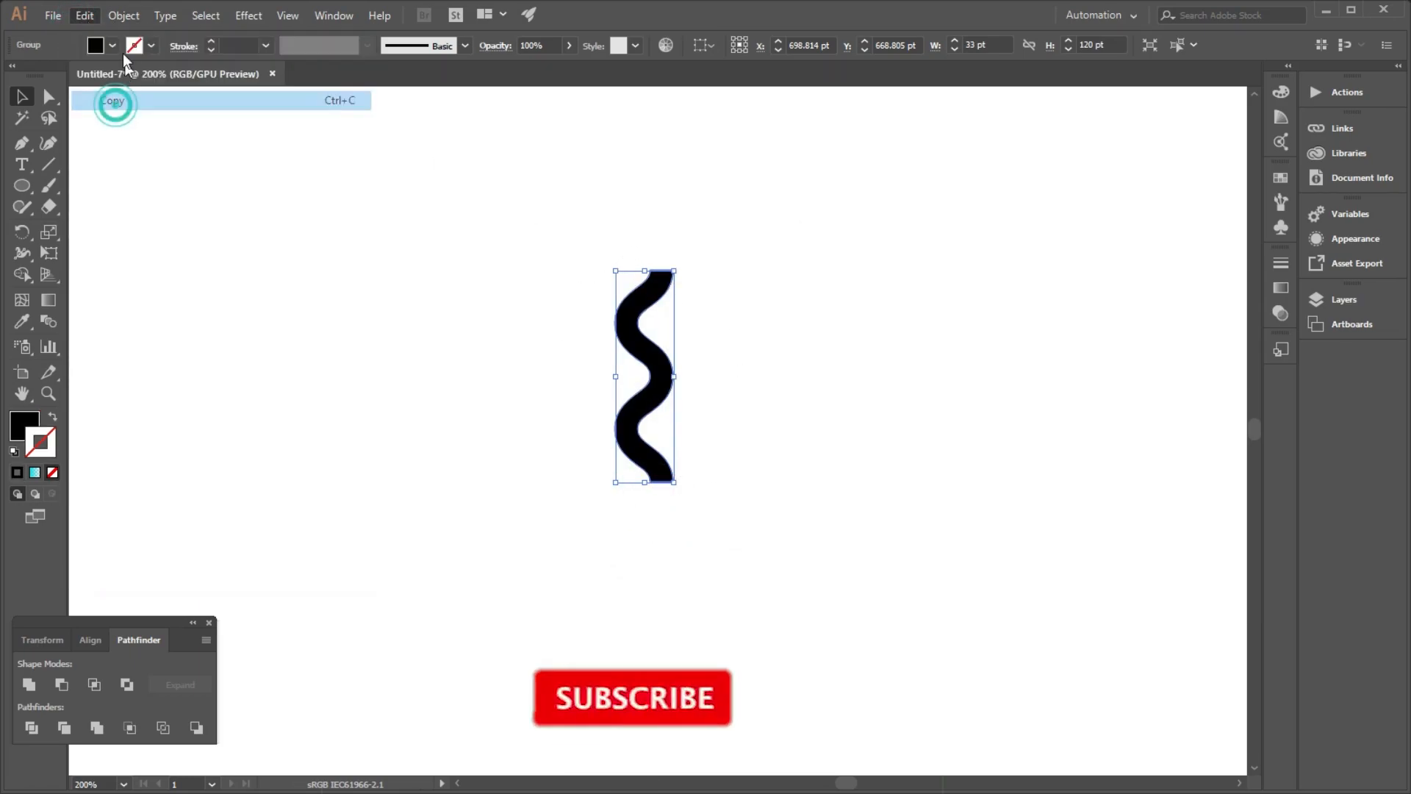
pyautogui.click(86, 13)
pyautogui.click(110, 137)
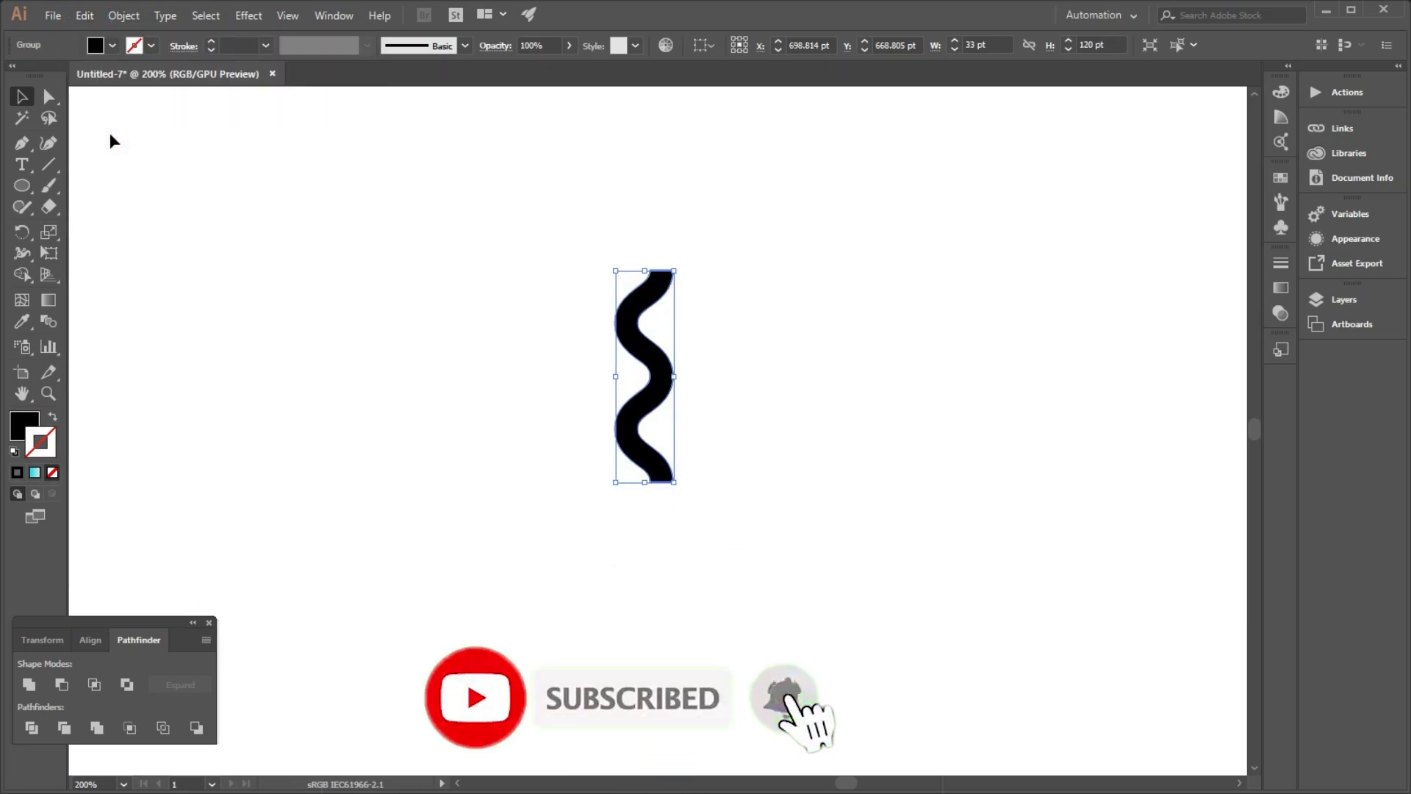
pyautogui.click(545, 330)
pyautogui.moveTo(614, 340); pyautogui.dragTo(477, 324)
# Make a second duplicate of the original wavy shape and move it to the right of the original
pyautogui.click(639, 310)
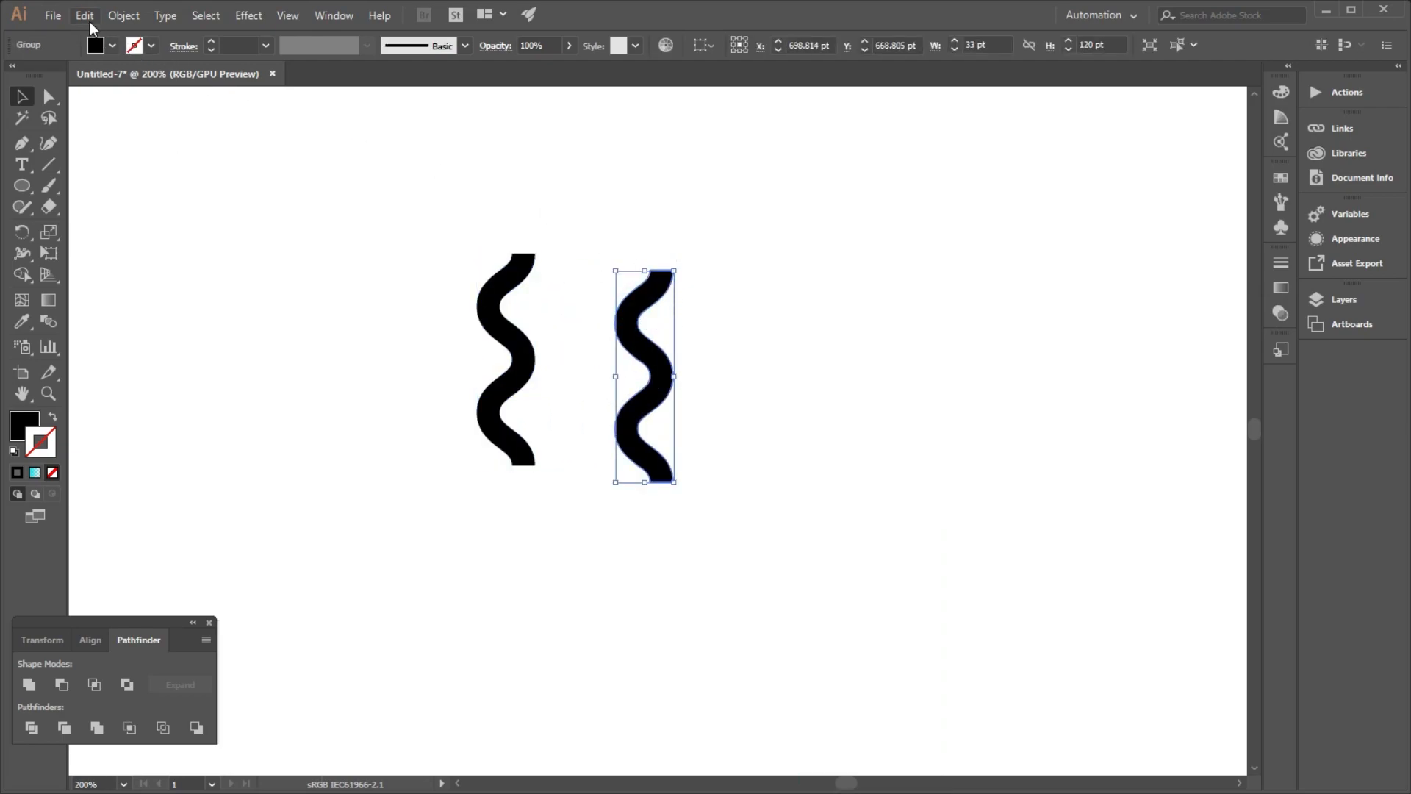
pyautogui.click(87, 16)
pyautogui.click(112, 101)
pyautogui.click(84, 16)
pyautogui.click(119, 139)
pyautogui.click(209, 166)
pyautogui.moveTo(626, 306); pyautogui.dragTo(782, 300)
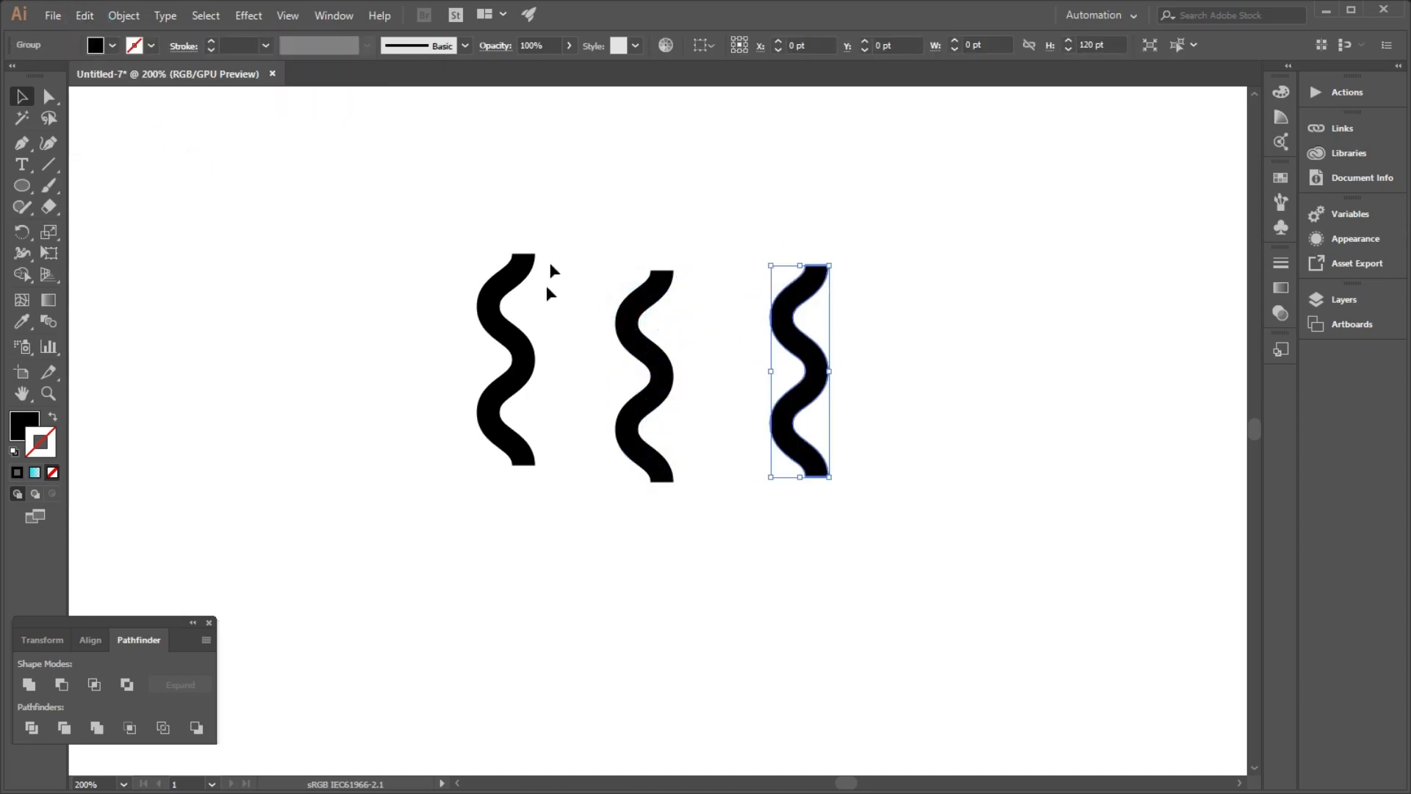
# Select all three wavy shapes and align their centers horizontally and vertically so they stack exactly
pyautogui.moveTo(362, 174); pyautogui.dragTo(805, 532)
pyautogui.moveTo(401, 212); pyautogui.dragTo(788, 530)
pyautogui.click(103, 642)
pyautogui.click(61, 684)
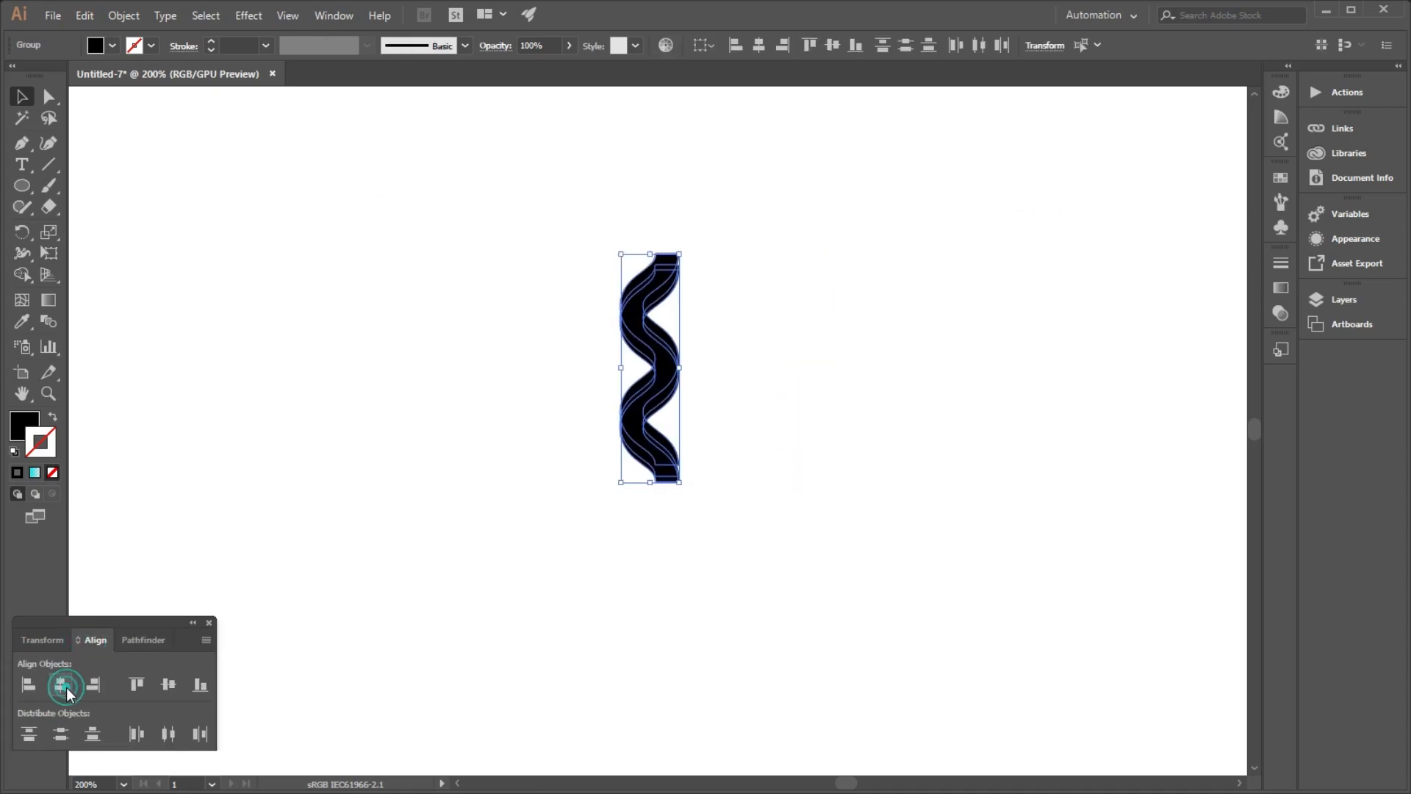
pyautogui.click(168, 684)
pyautogui.click(330, 449)
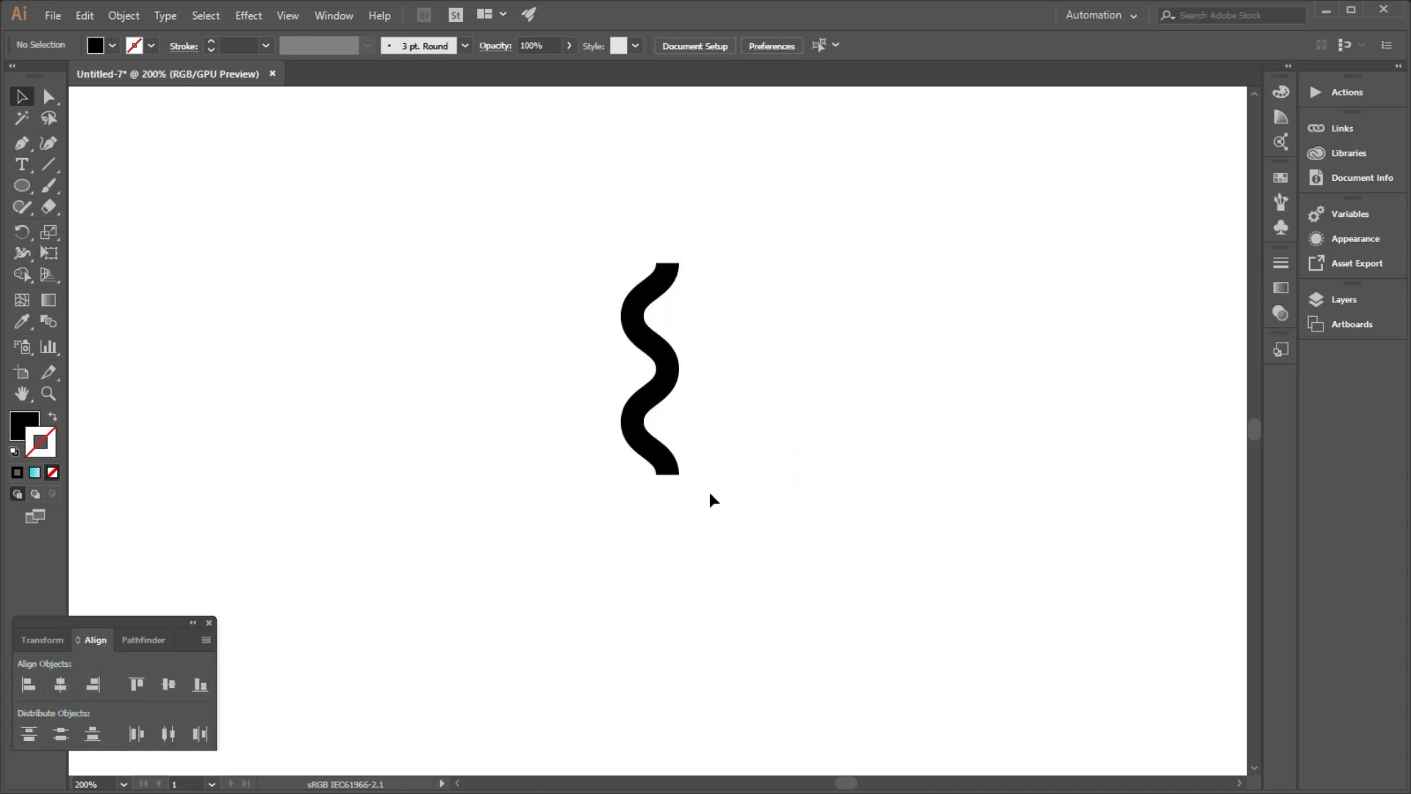
# Offset a wavy shape from the stack 20 pt downward by adding 20 to its Y position
pyautogui.click(650, 299)
pyautogui.click(41, 639)
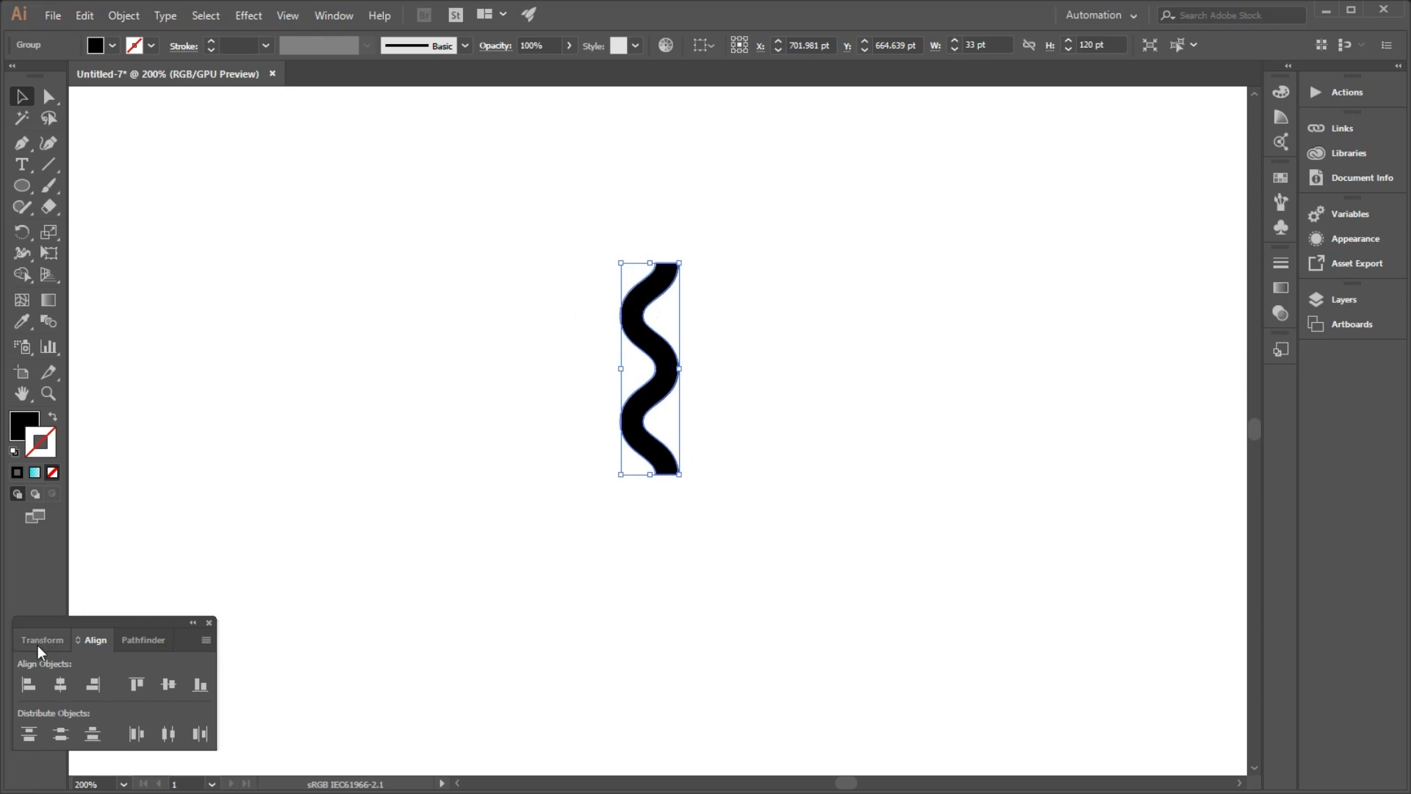
pyautogui.click(105, 690)
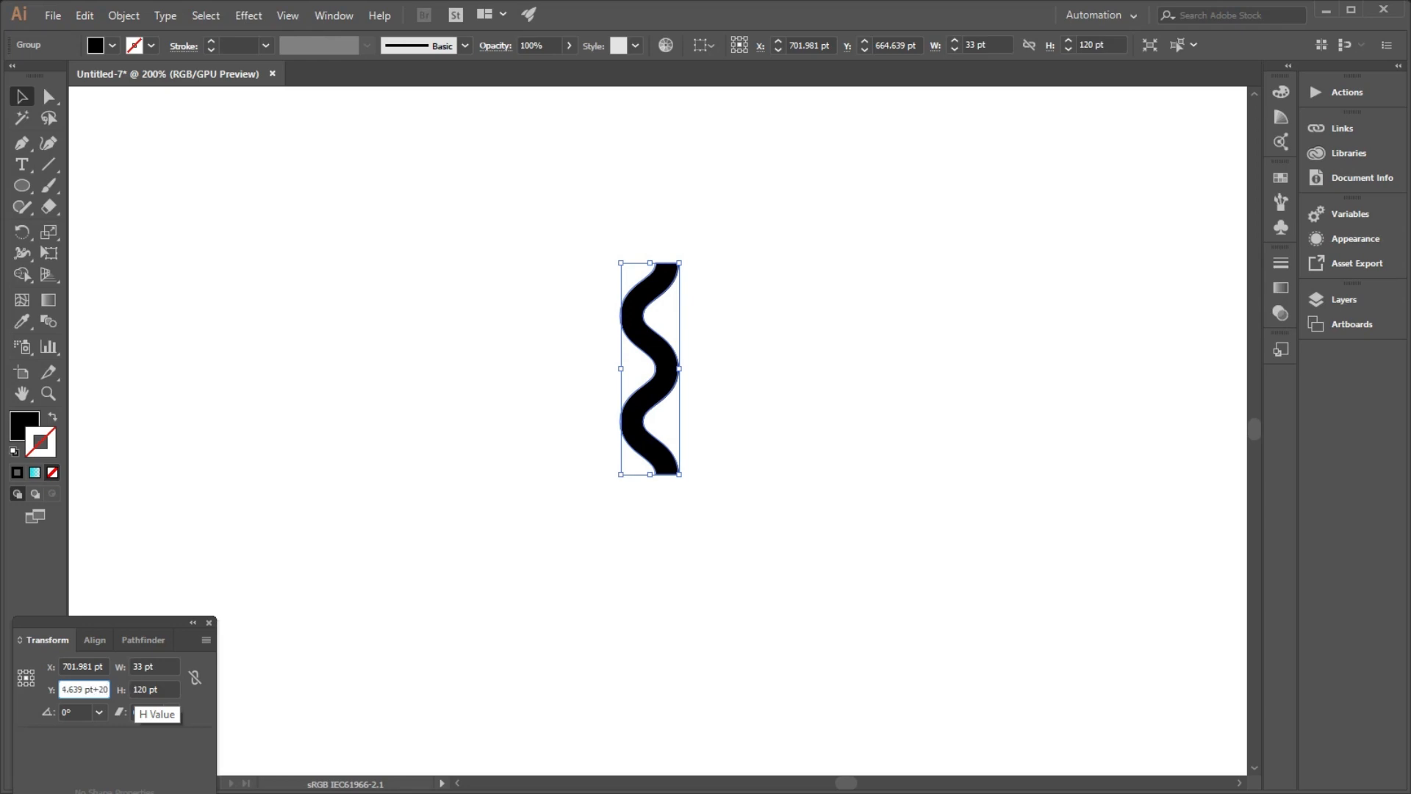
pyautogui.hotkey('alt', 'Return')
pyautogui.click(205, 665)
pyautogui.click(775, 332)
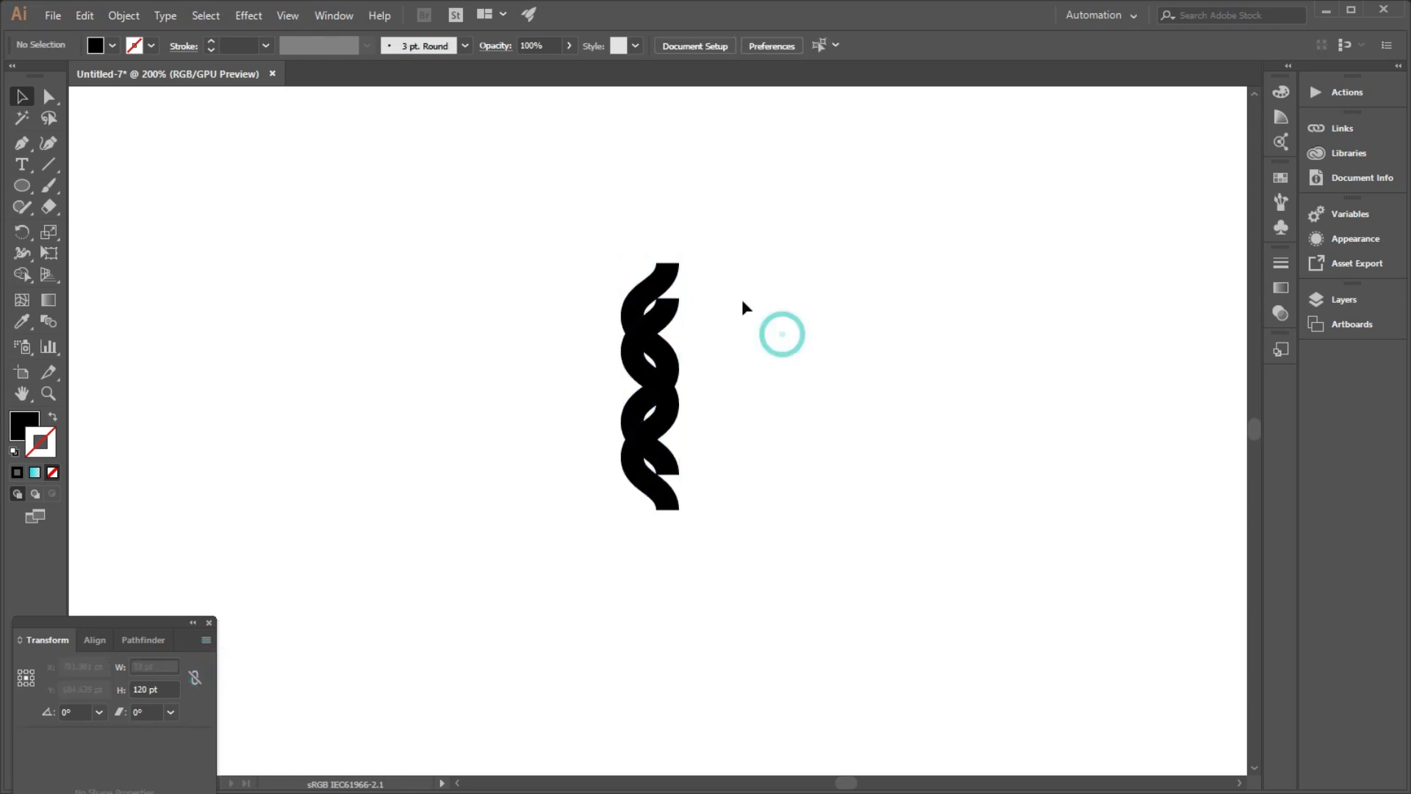
# Offset another wavy shape from the stack 40 pt downward by adding 40 to its Y position
pyautogui.click(668, 270)
pyautogui.click(105, 690)
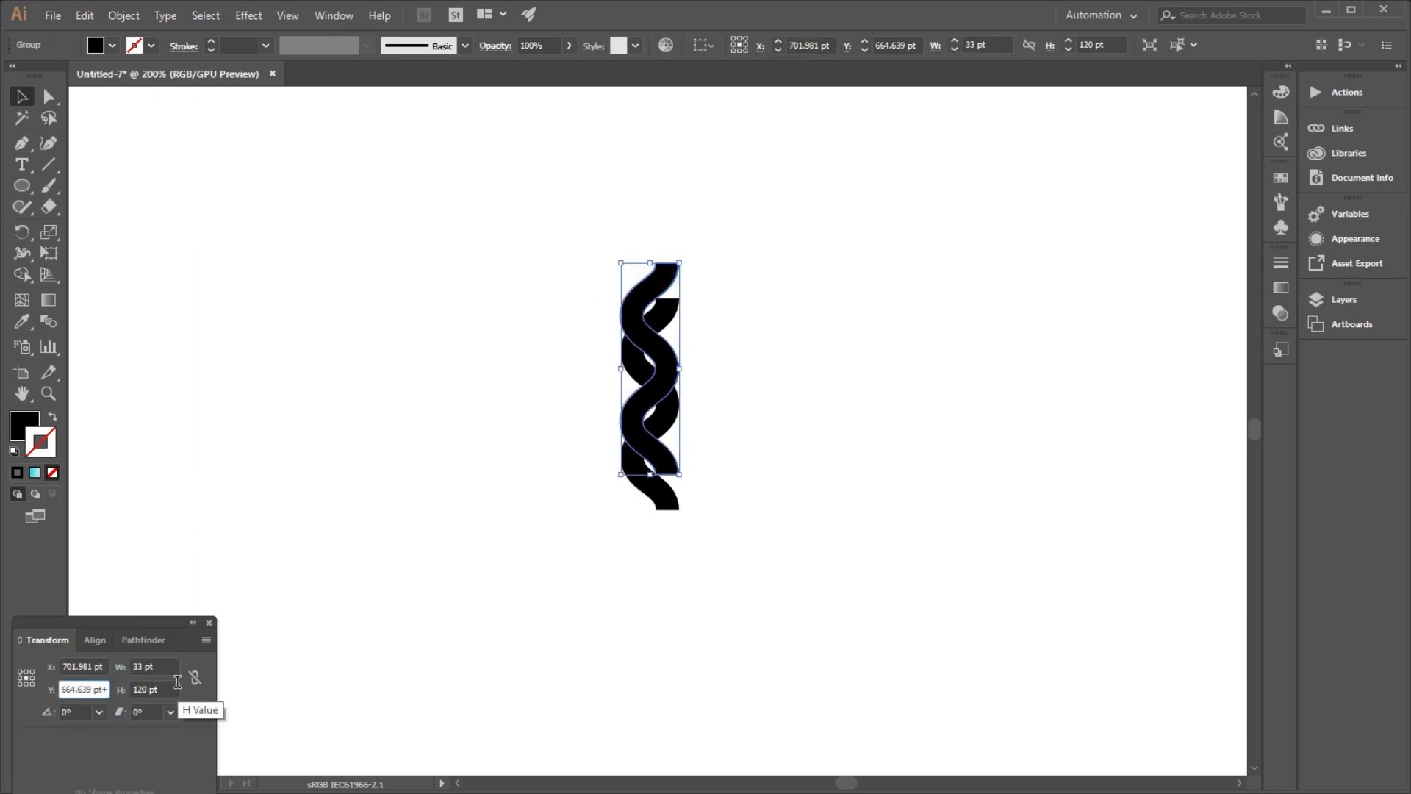
pyautogui.write('+40')
pyautogui.hotkey('alt', 'Return')
pyautogui.click(374, 485)
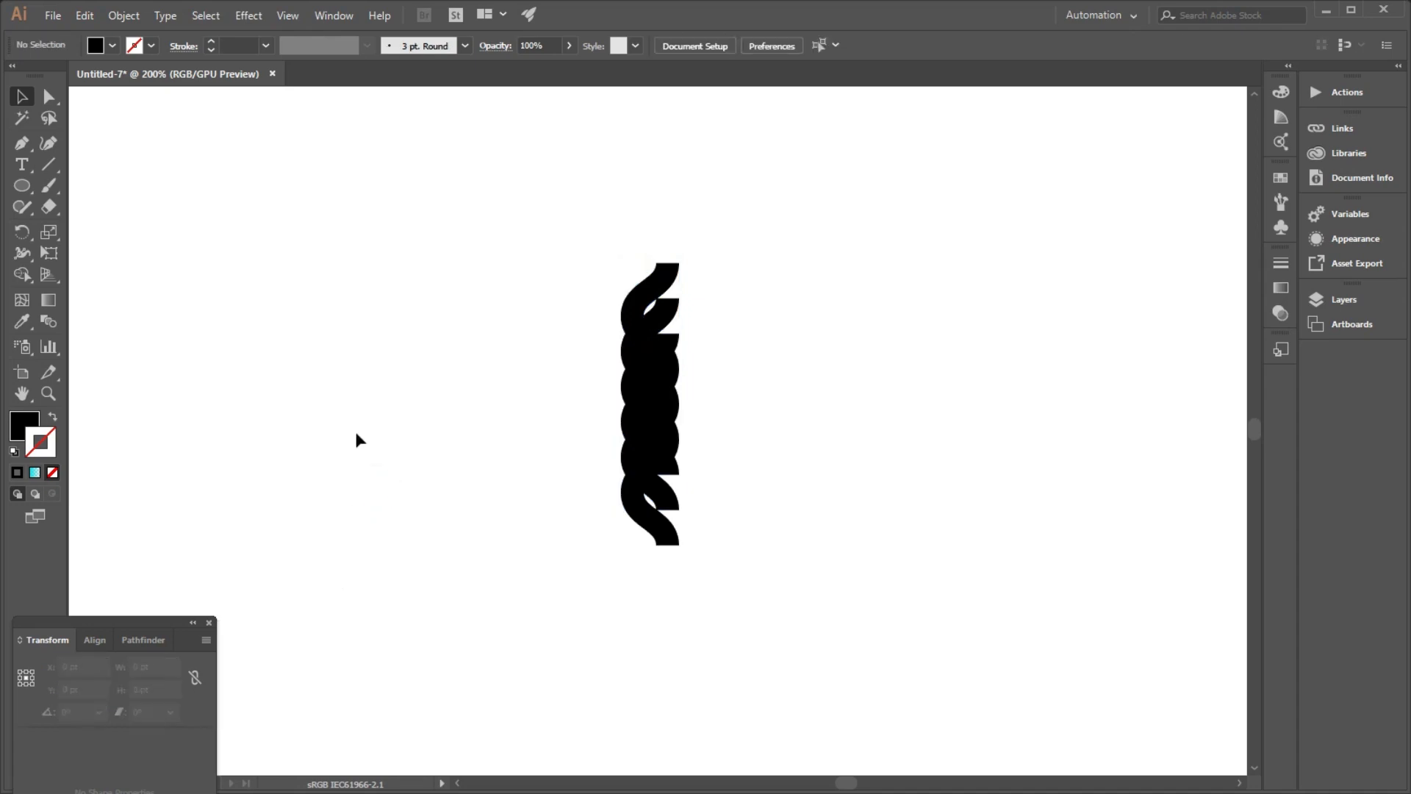
# Draw a horizontal line about 66 pt long across the strands, level with the flat top end of the lowest strand
pyautogui.click(21, 97)
pyautogui.moveTo(473, 220); pyautogui.dragTo(836, 632)
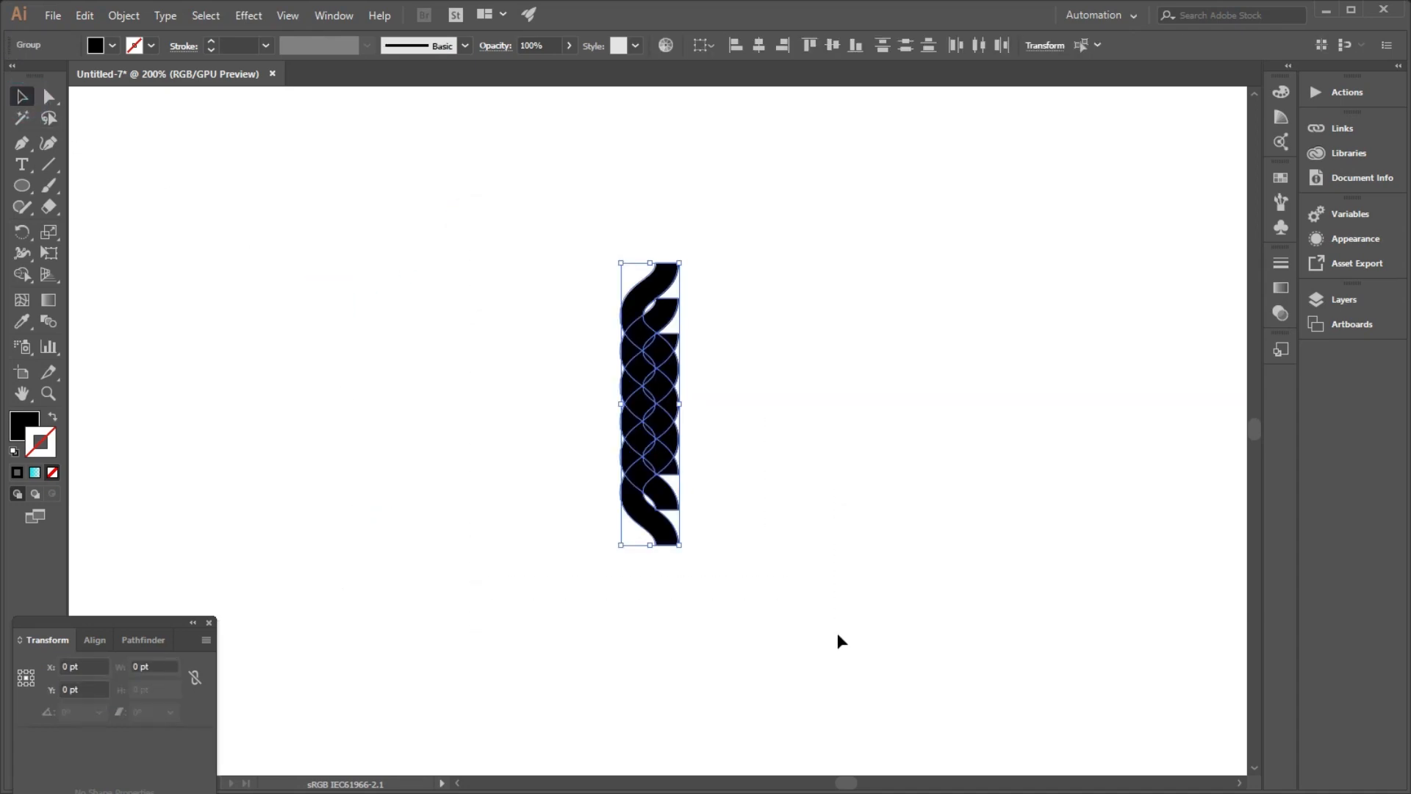
pyautogui.hotkey('ctrl', '=')
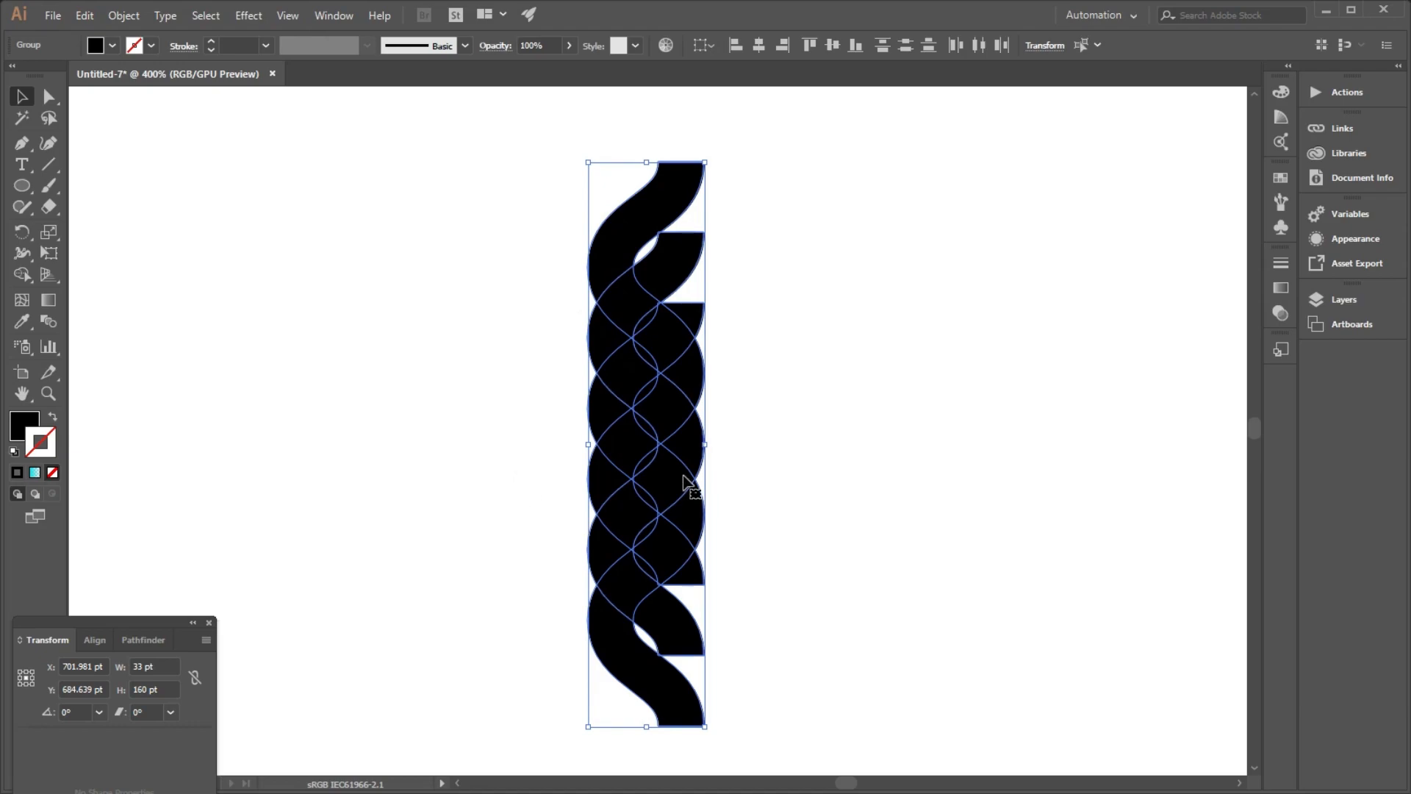
pyautogui.click(46, 166)
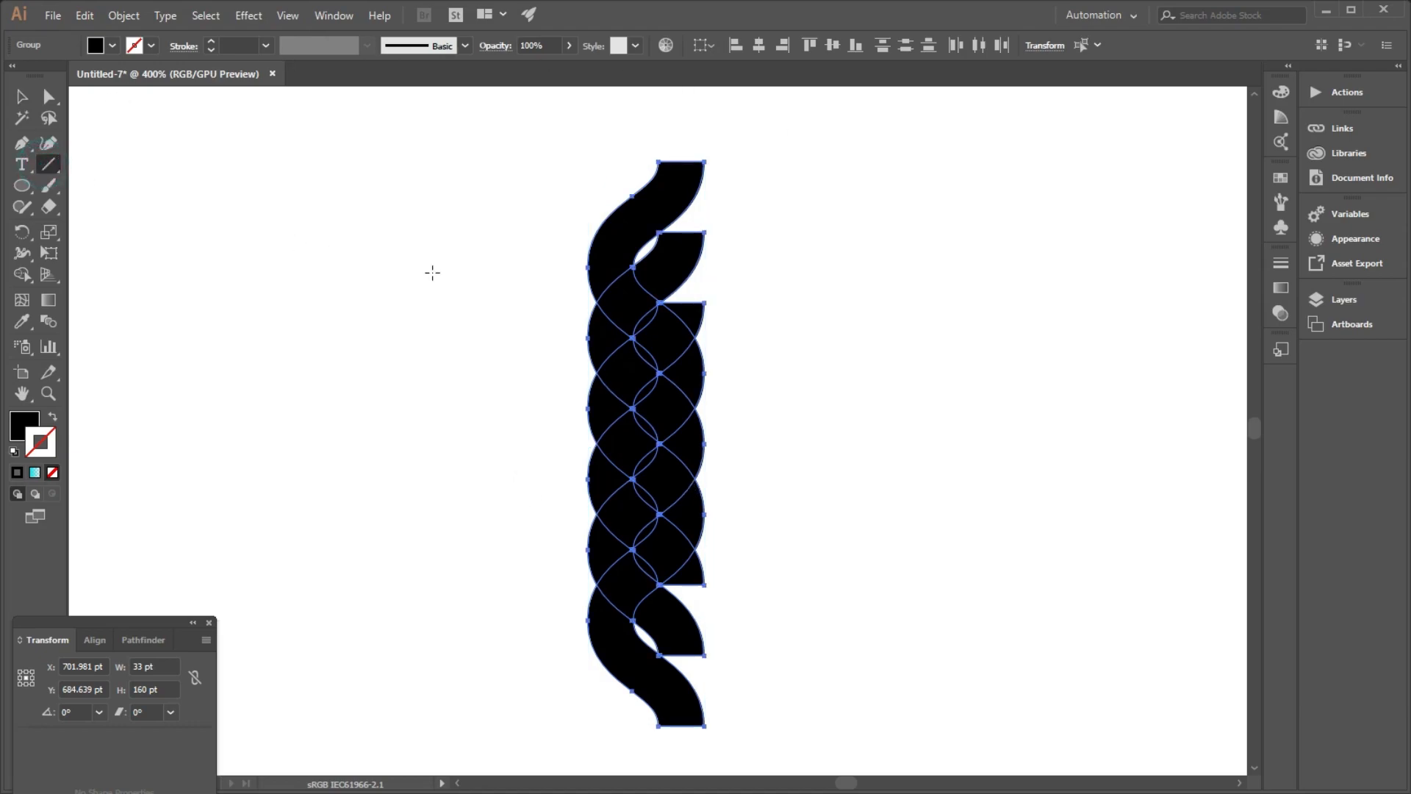
pyautogui.moveTo(705, 302); pyautogui.dragTo(473, 304)
# In outline view, draw a second horizontal line about 40 pt long across the strand crossings near the lower end and center it over the strands
pyautogui.hotkey('ctrl', 'y')
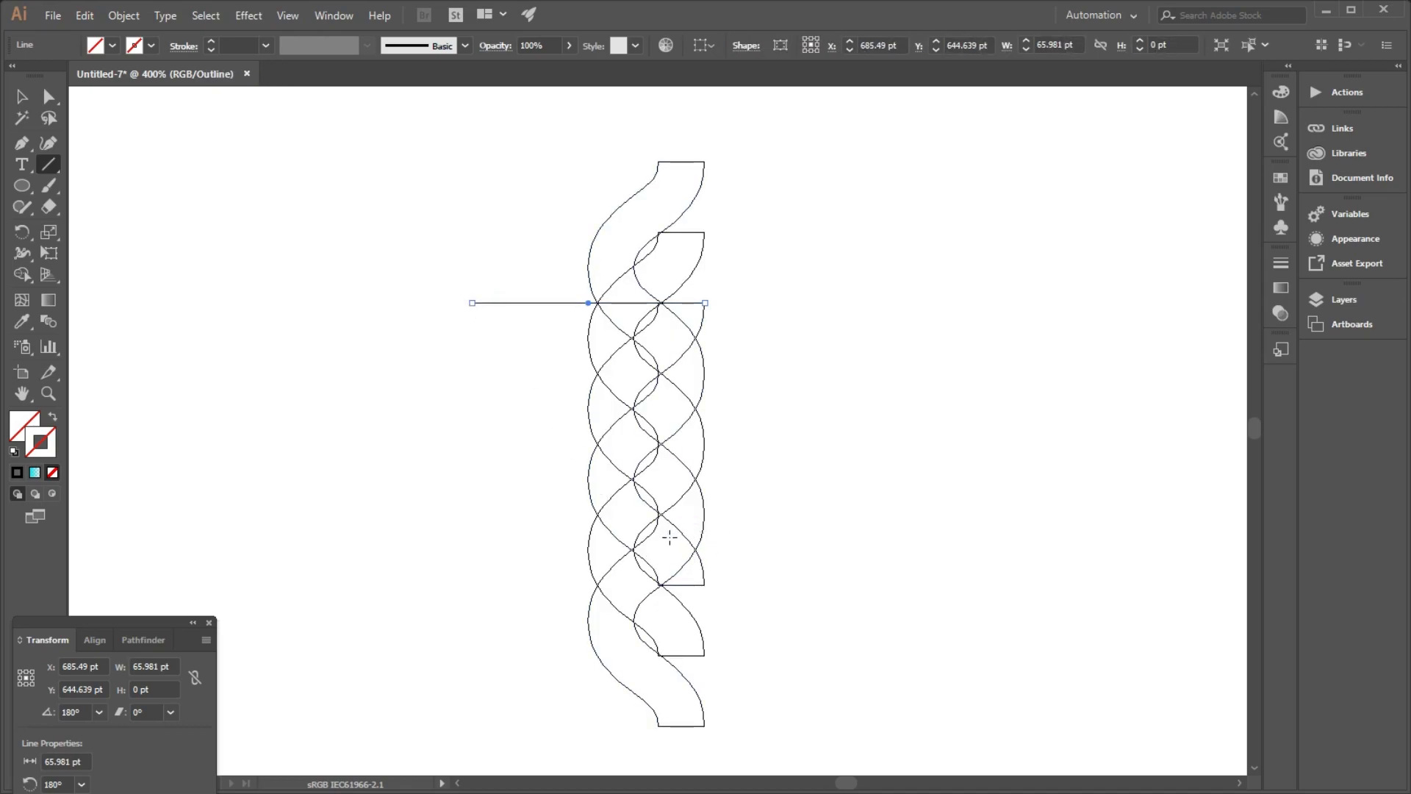
pyautogui.scroll(1, 670, 537)
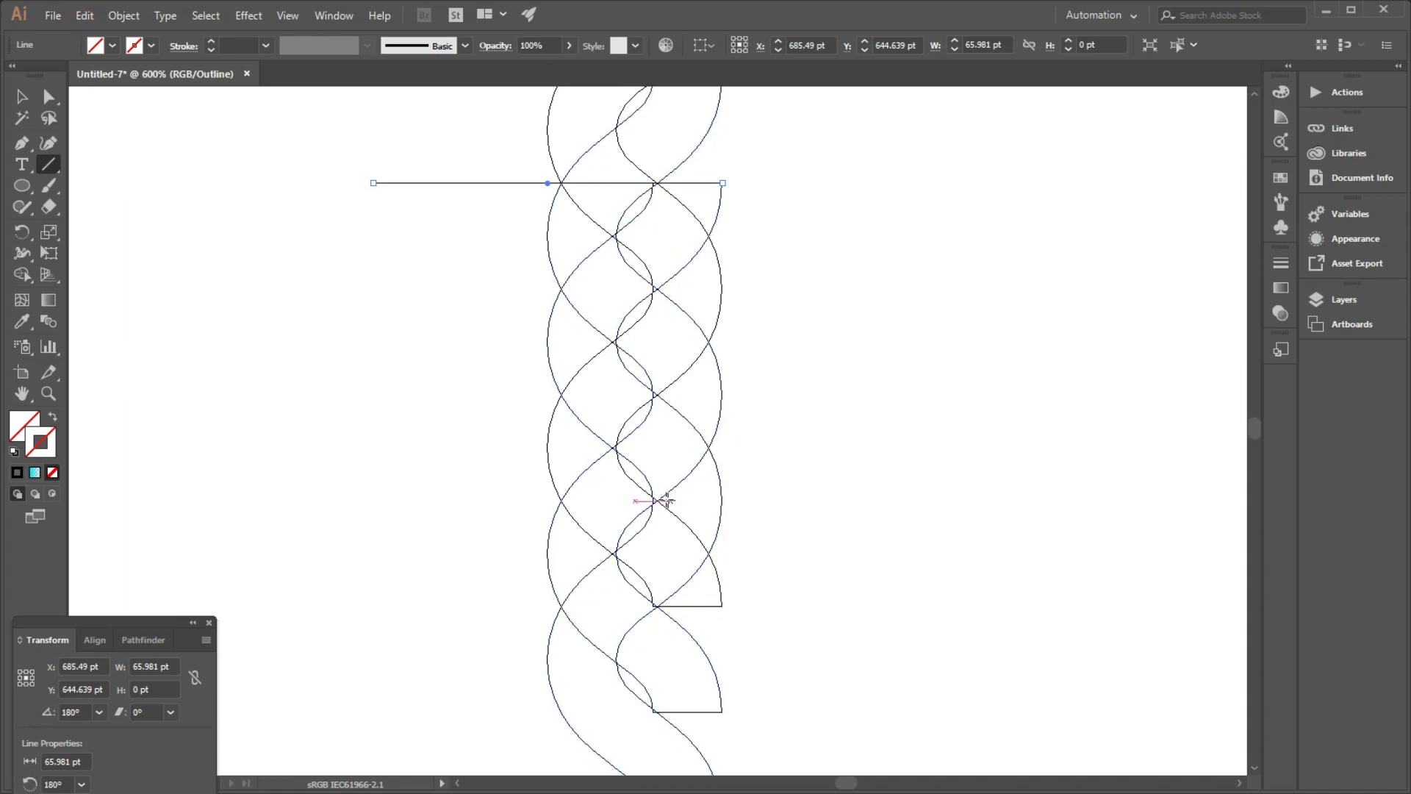
pyautogui.scroll(1, 656, 496)
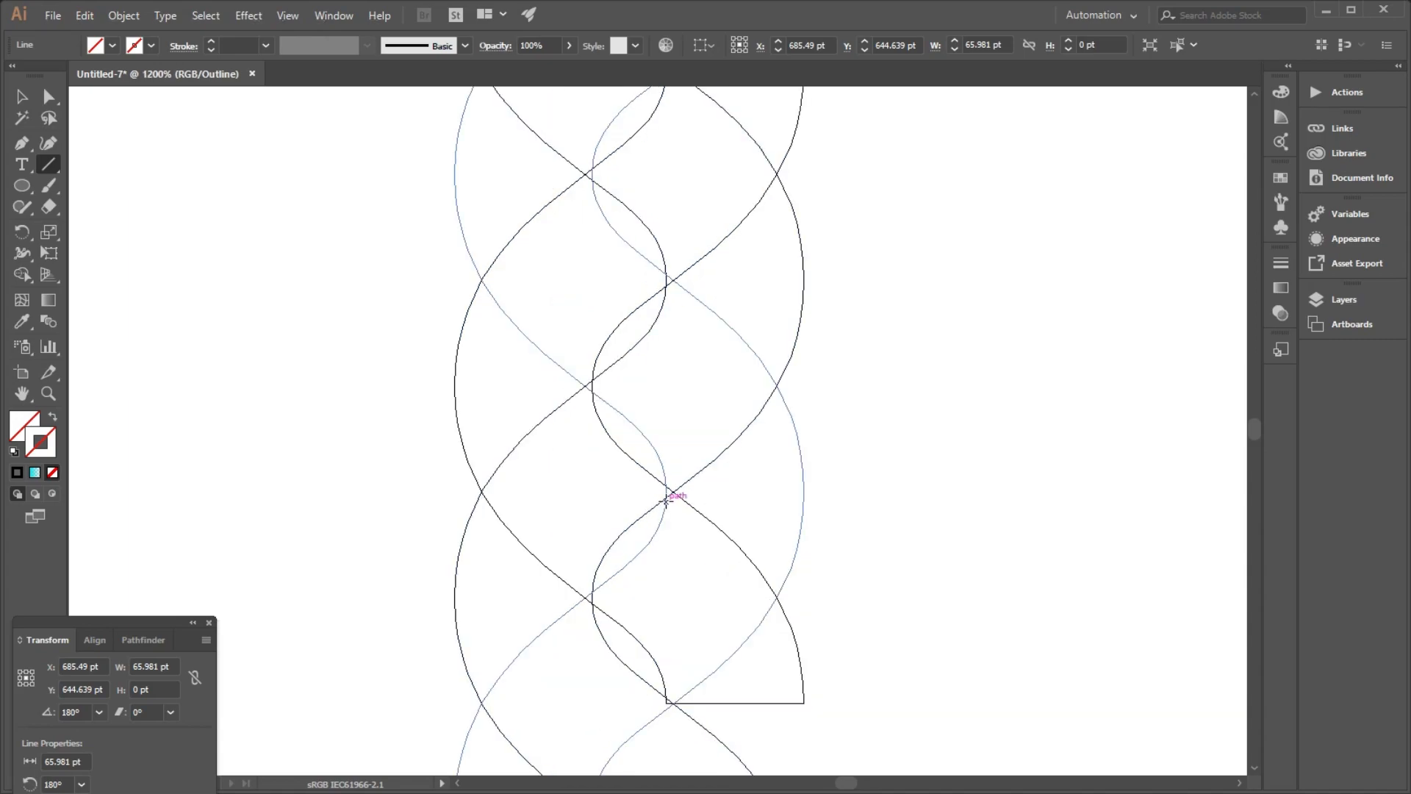
pyautogui.moveTo(656, 493); pyautogui.dragTo(248, 493)
pyautogui.click(22, 96)
pyautogui.moveTo(529, 494); pyautogui.dragTo(669, 495)
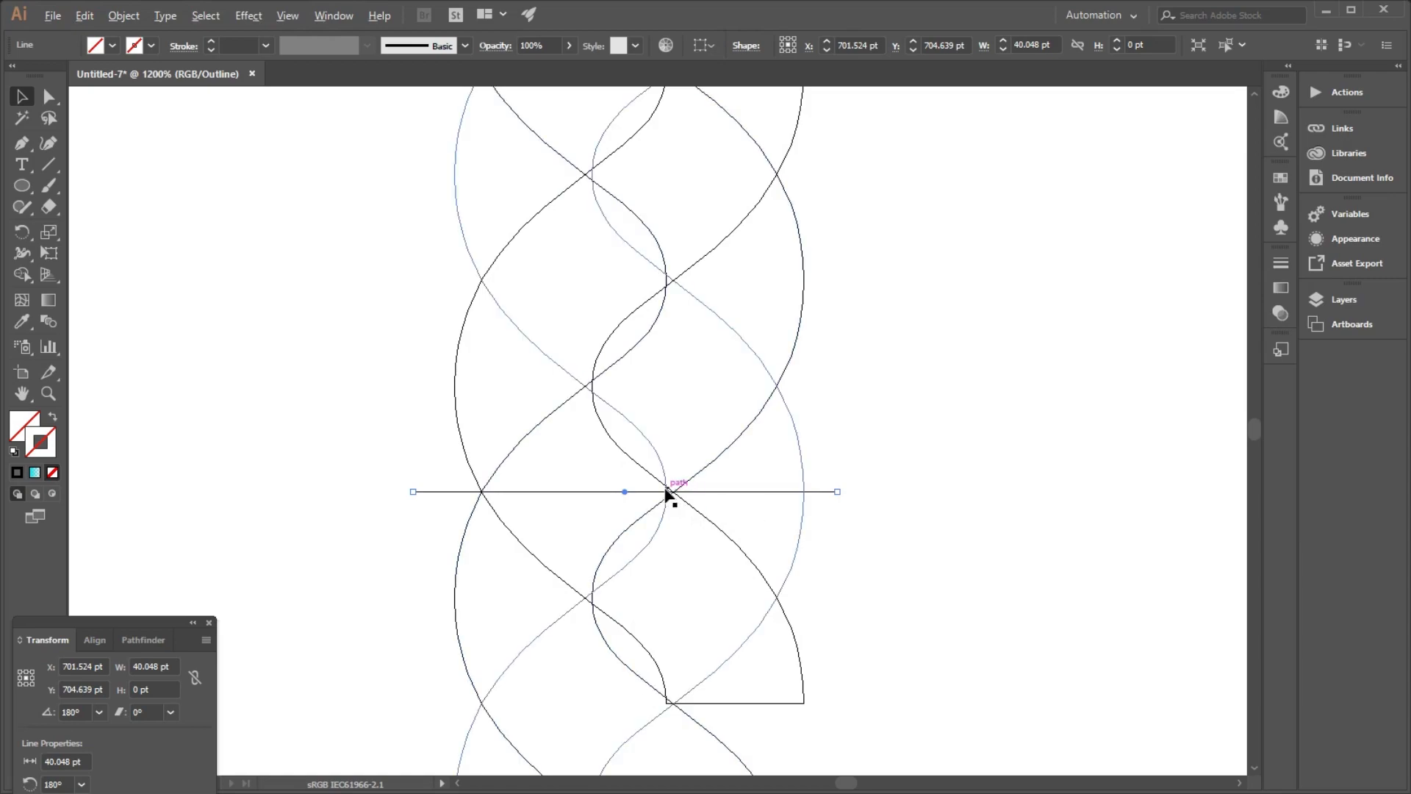
pyautogui.scroll(2, 667, 495)
pyautogui.scroll(-3, 639, 474)
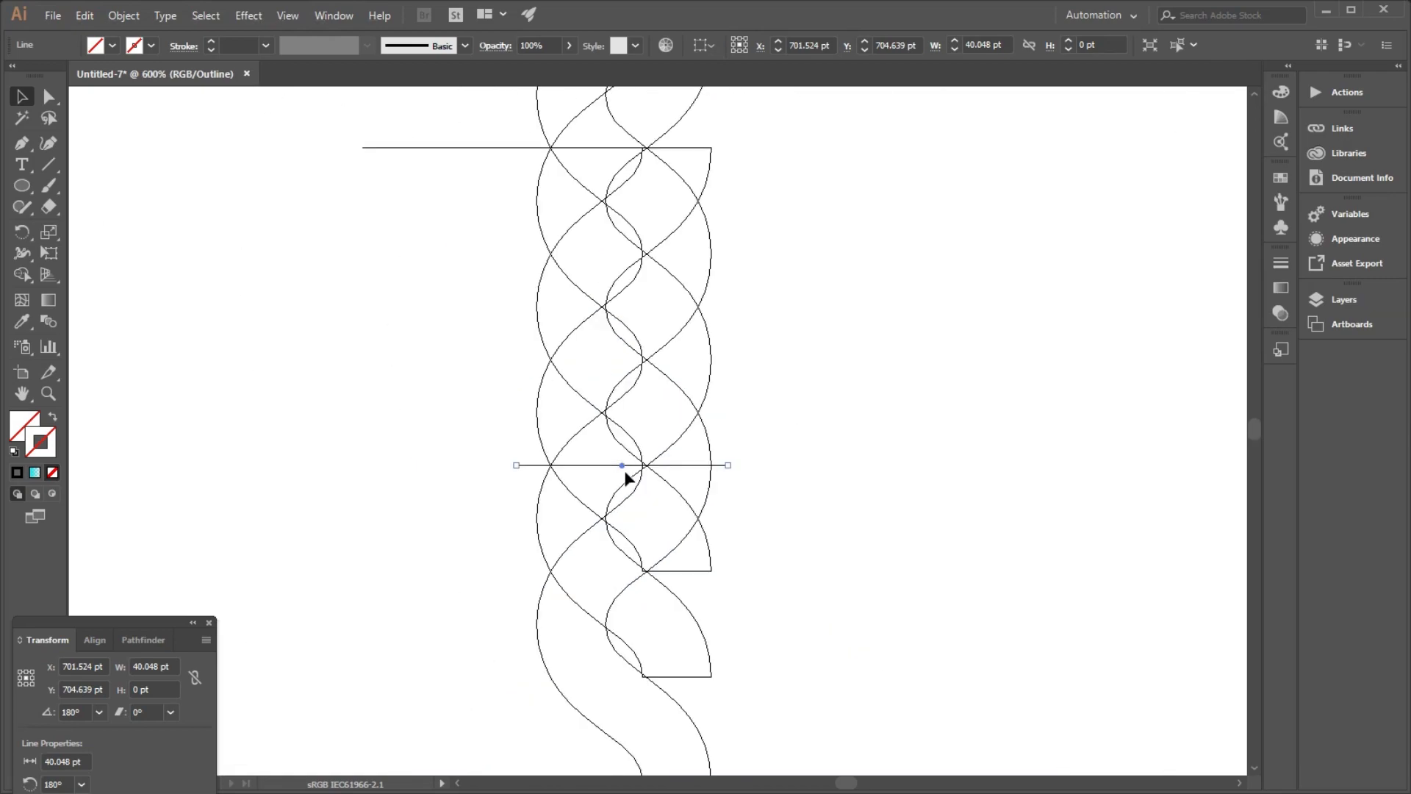
# Back in preview mode, select the whole artwork and erase the strand parts above the upper and below the lower line with Shape Builder
pyautogui.hotkey('ctrl', 'y')
pyautogui.scroll(-1, 624, 546)
pyautogui.moveTo(425, 224); pyautogui.dragTo(708, 639)
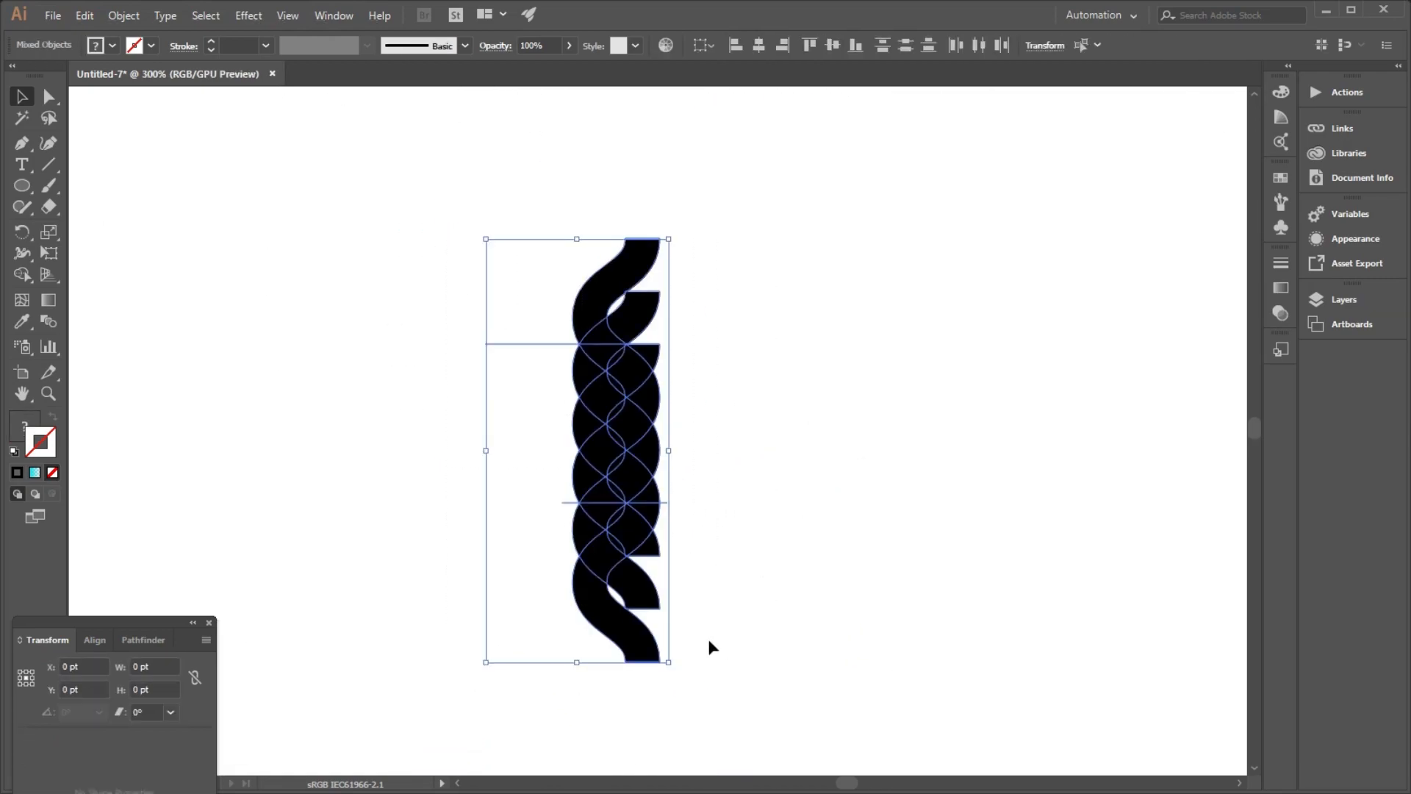
pyautogui.click(23, 274)
pyautogui.moveTo(476, 228); pyautogui.dragTo(726, 219)
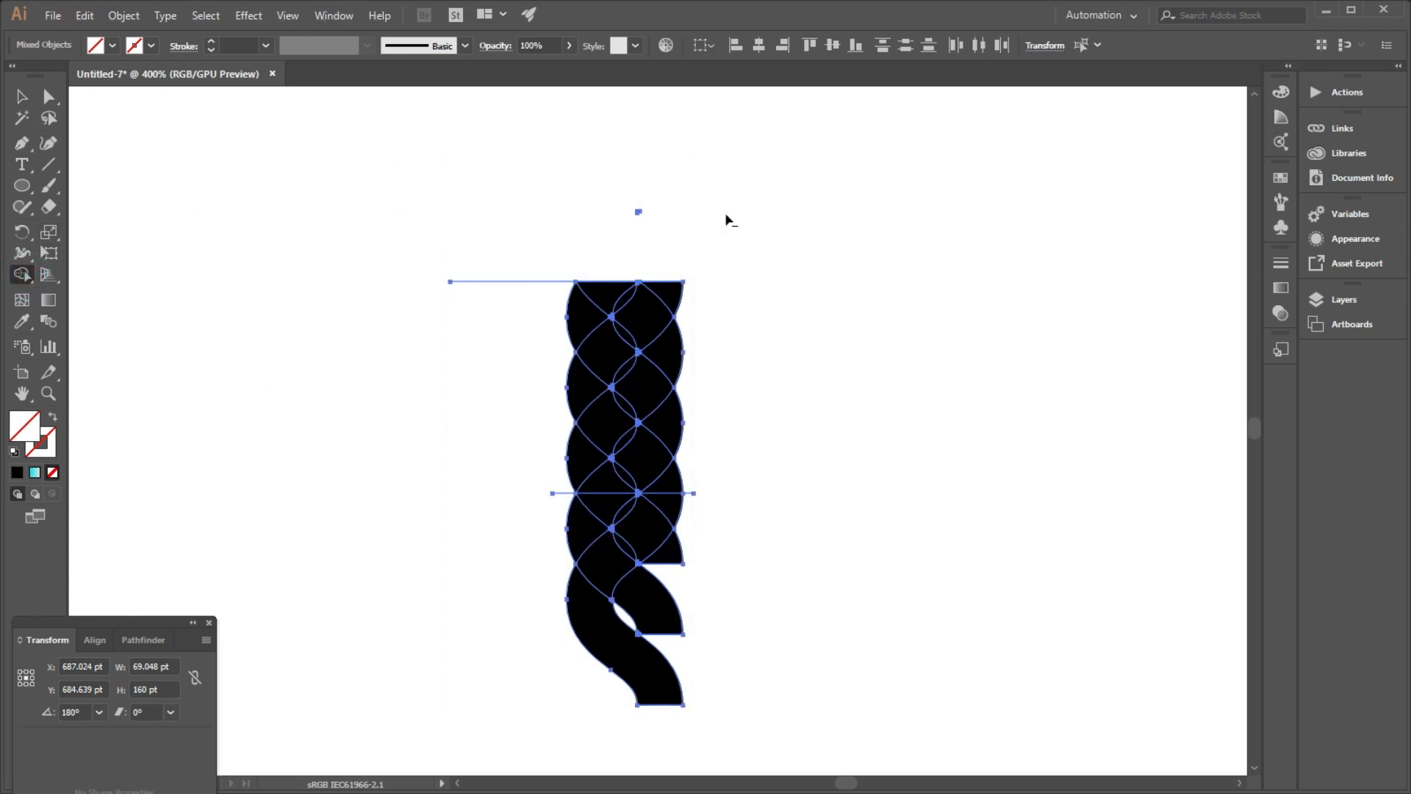
pyautogui.moveTo(548, 236); pyautogui.dragTo(539, 330)
pyautogui.moveTo(561, 484); pyautogui.dragTo(553, 507)
pyautogui.moveTo(438, 536); pyautogui.dragTo(943, 544)
pyautogui.moveTo(897, 545)
pyautogui.mouseDown()
pyautogui.moveTo(599, 526)
pyautogui.moveTo(625, 515)
pyautogui.moveTo(669, 514)
pyautogui.moveTo(533, 639)
pyautogui.mouseUp()
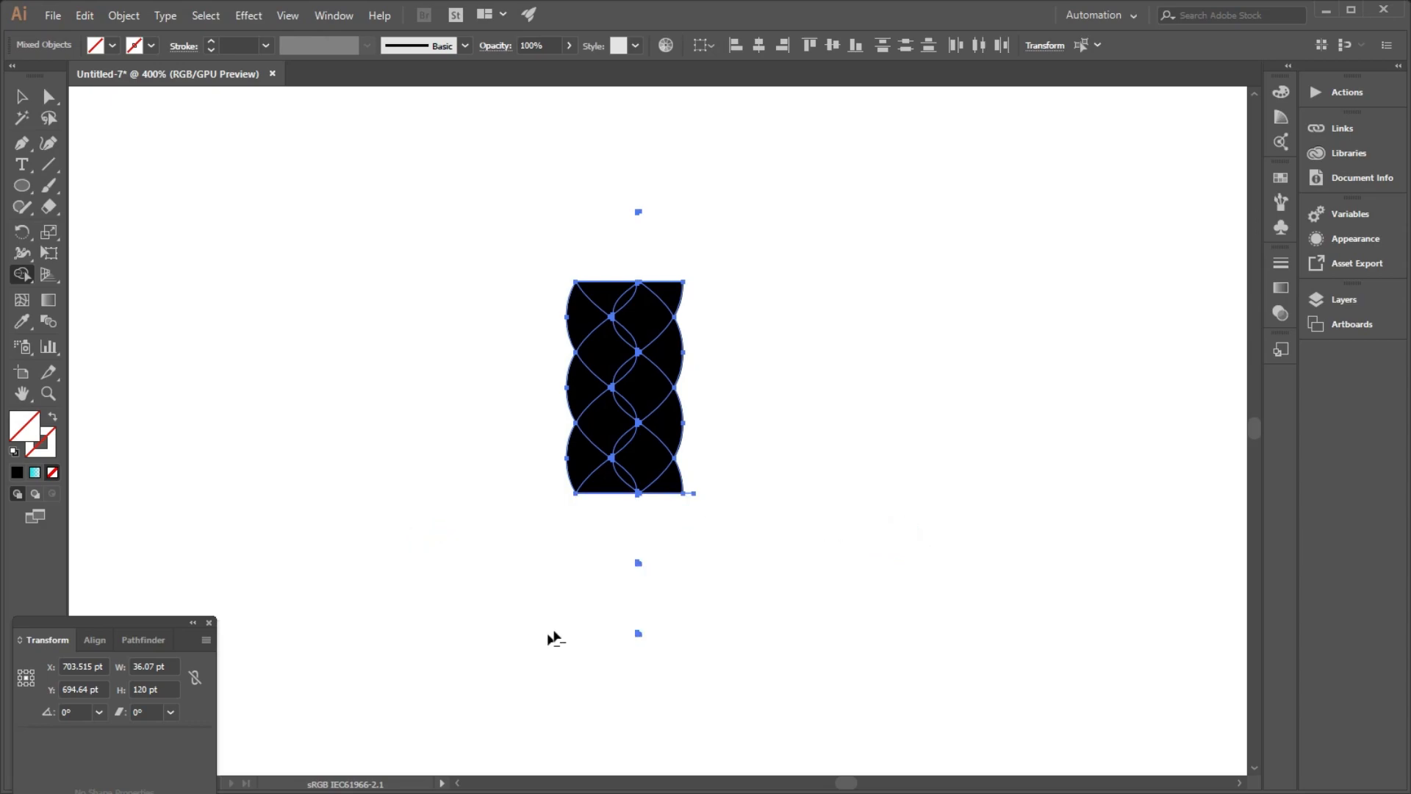
# Erase the leftover line stub beside the braid and the stray slivers above and below it with Shape Builder
pyautogui.scroll(3, 650, 514)
pyautogui.moveTo(759, 415); pyautogui.dragTo(776, 479)
pyautogui.moveTo(609, 657); pyautogui.dragTo(592, 661)
pyautogui.scroll(4, 612, 659)
pyautogui.scroll(-5, 592, 420)
pyautogui.scroll(4, 587, 622)
pyautogui.moveTo(642, 453)
pyautogui.mouseDown()
pyautogui.moveTo(614, 470)
pyautogui.moveTo(600, 575)
pyautogui.mouseUp()
pyautogui.scroll(-5, 598, 551)
pyautogui.scroll(5, 588, 293)
pyautogui.moveTo(650, 263); pyautogui.dragTo(581, 261)
pyautogui.scroll(-5, 734, 500)
pyautogui.scroll(4, 702, 252)
pyautogui.moveTo(717, 207); pyautogui.dragTo(475, 196)
pyautogui.scroll(-5, 538, 299)
pyautogui.scroll(6, 567, 315)
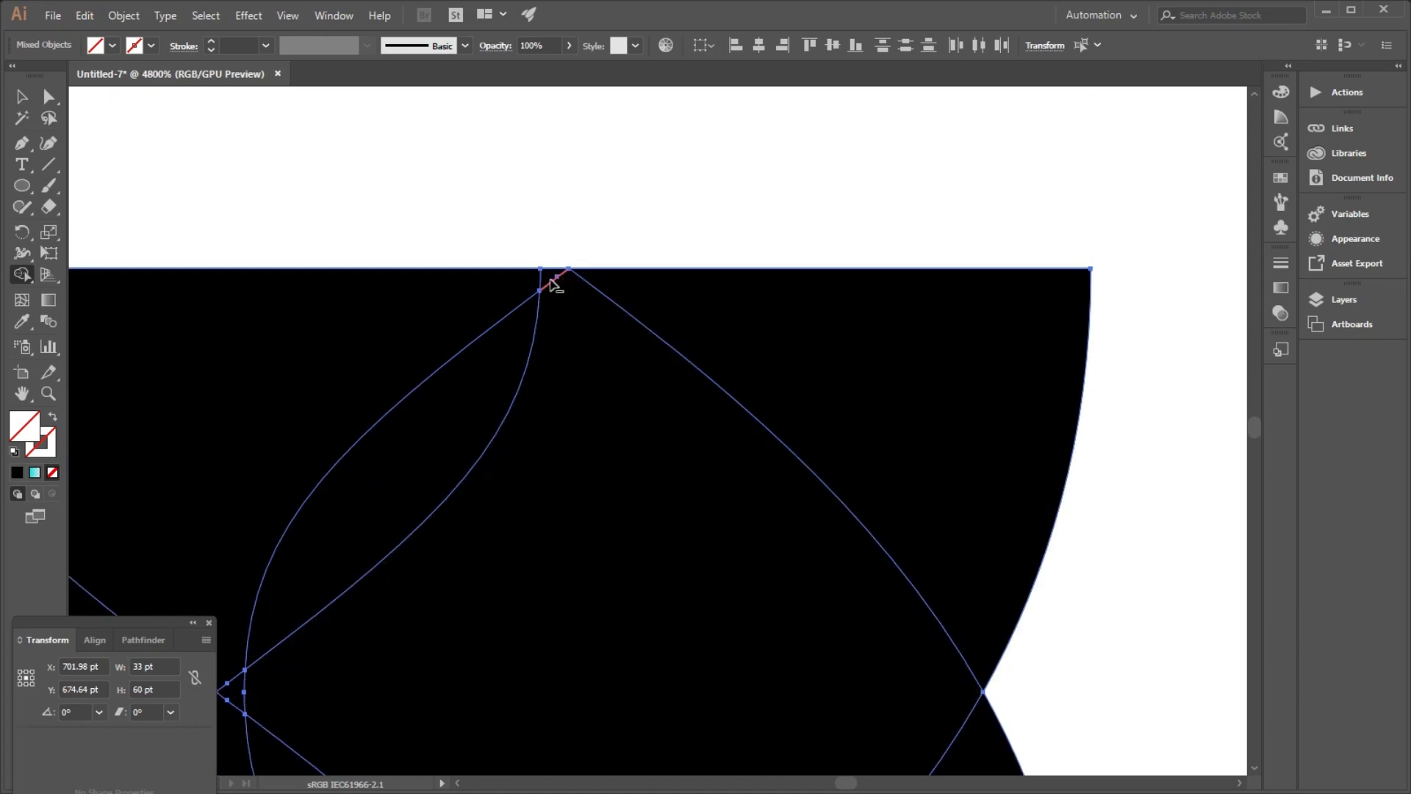
# Erase the tiny triangular regions at the inner strand crossings along the whole braid with Shape Builder
pyautogui.keyDown('alt'); pyautogui.click(549, 277); pyautogui.keyUp('alt')
pyautogui.scroll(-4, 565, 226)
pyautogui.scroll(6, 558, 227)
pyautogui.moveTo(624, 268); pyautogui.dragTo(633, 312)
pyautogui.scroll(-3, 732, 255)
pyautogui.scroll(4, 491, 552)
pyautogui.keyDown('alt'); pyautogui.click(462, 476); pyautogui.keyUp('alt')
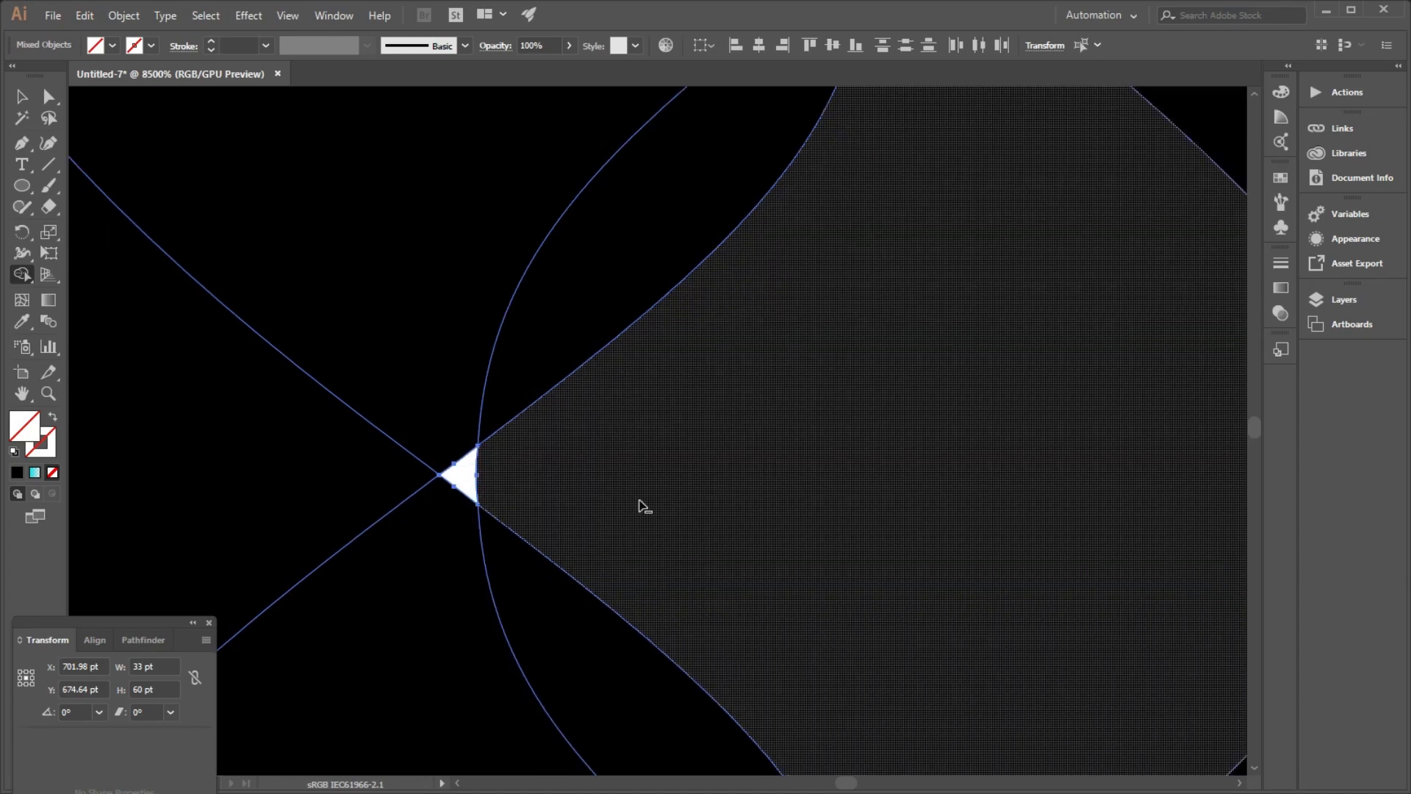
pyautogui.scroll(-5, 632, 441)
pyautogui.scroll(-3, 630, 441)
pyautogui.scroll(6, 632, 416)
pyautogui.keyDown('alt'); pyautogui.click(605, 497); pyautogui.keyUp('alt')
pyautogui.scroll(-3, 604, 497)
pyautogui.scroll(5, 643, 433)
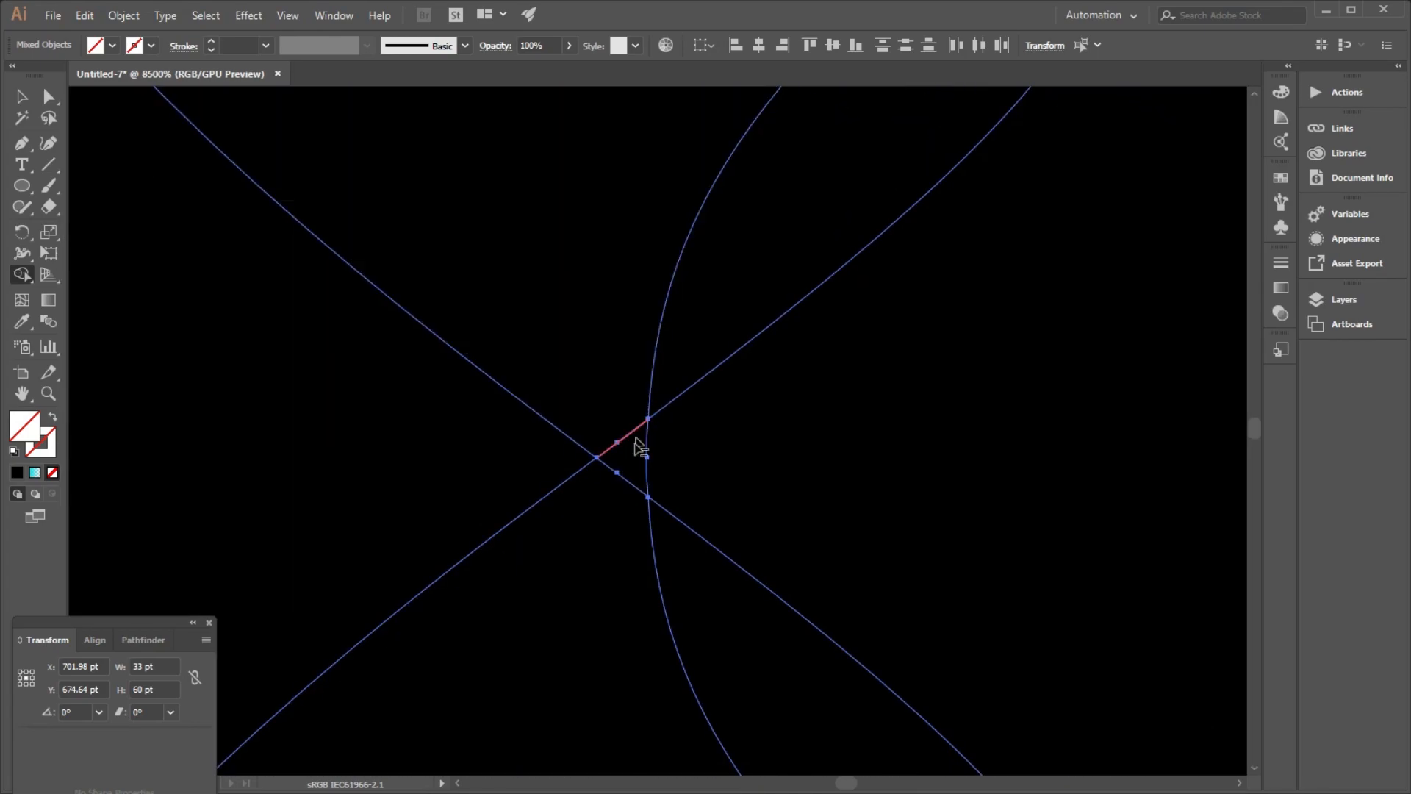
pyautogui.scroll(-5, 533, 316)
pyautogui.scroll(5, 627, 456)
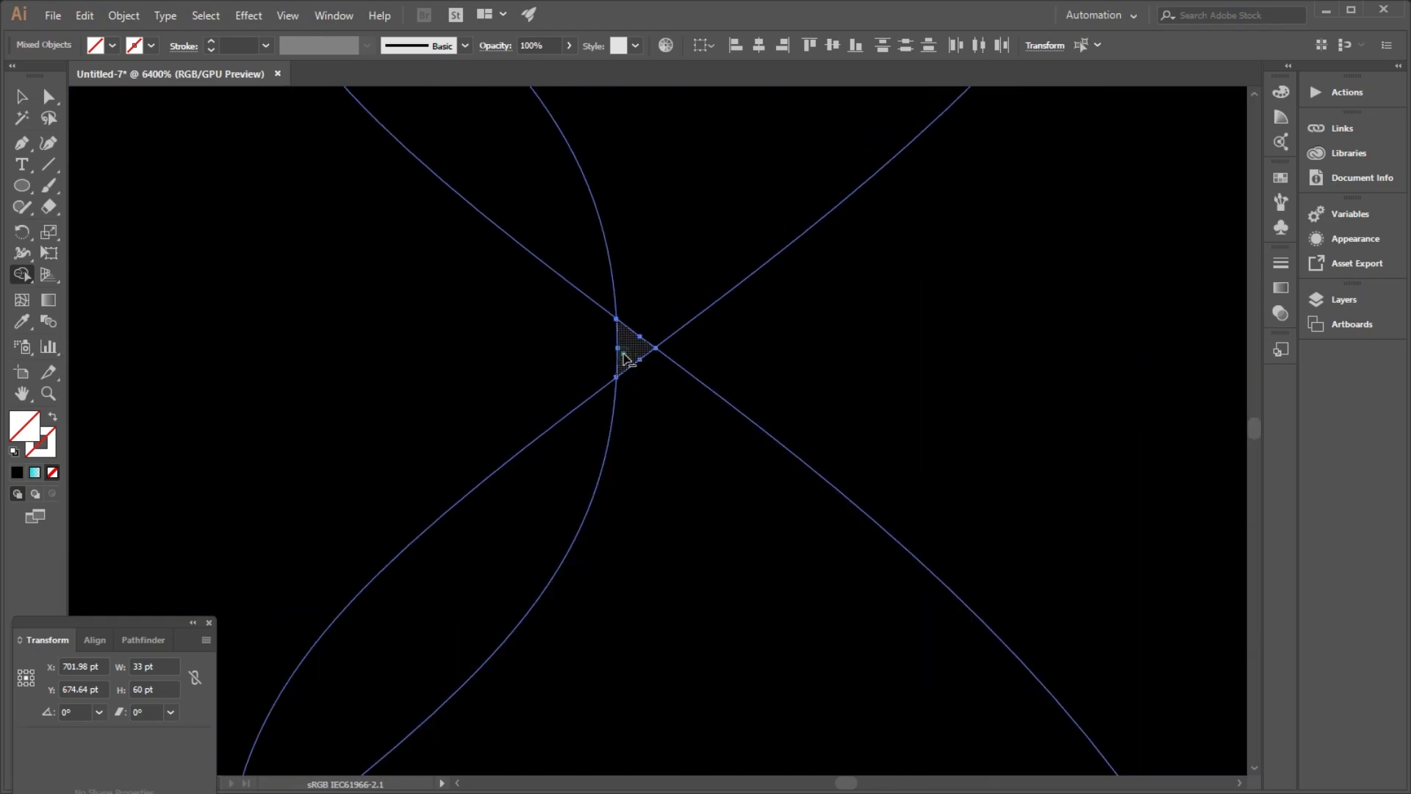
pyautogui.keyDown('alt'); pyautogui.click(629, 352); pyautogui.keyUp('alt')
pyautogui.scroll(-5, 650, 319)
pyautogui.scroll(5, 567, 362)
pyautogui.keyDown('alt'); pyautogui.click(552, 363); pyautogui.keyUp('alt')
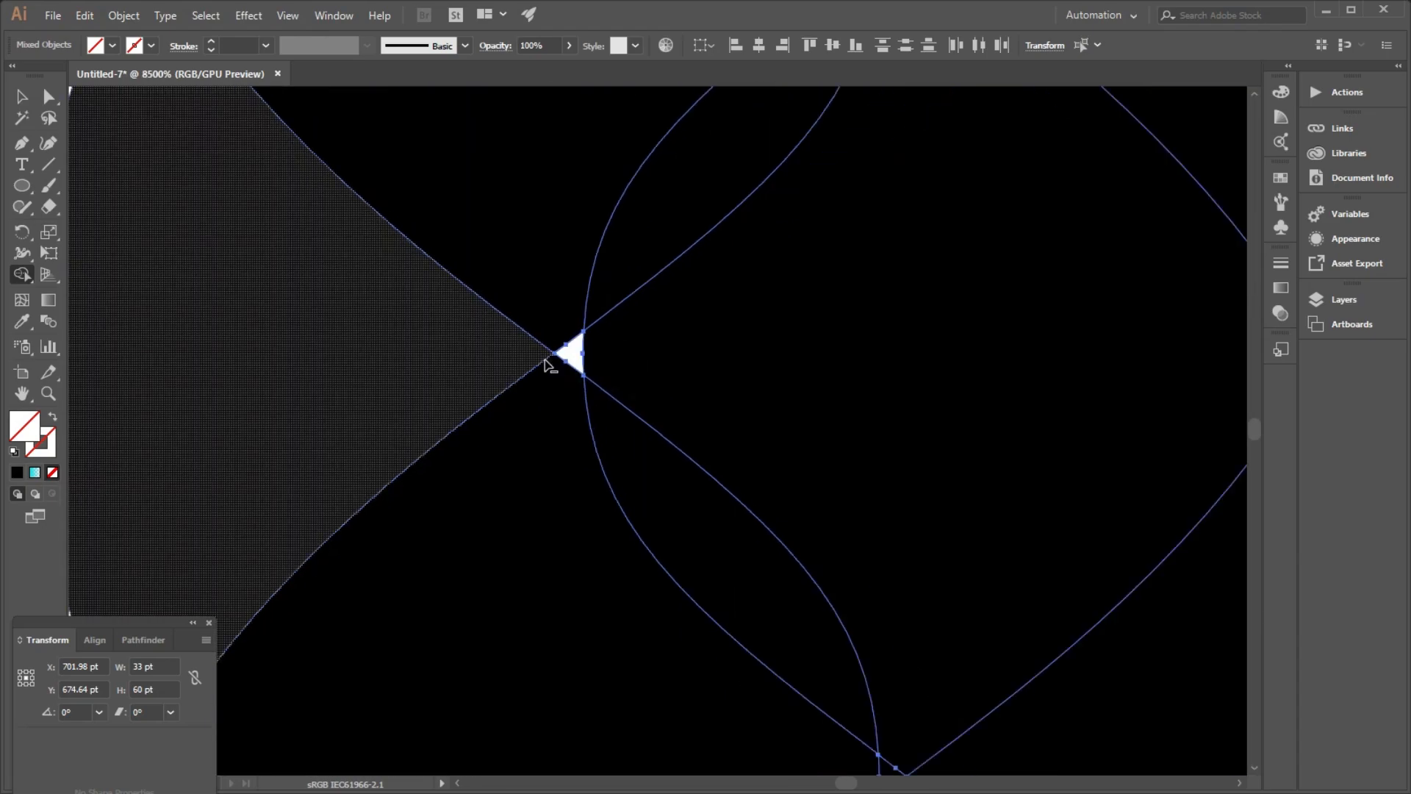
pyautogui.scroll(-5, 552, 362)
pyautogui.scroll(5, 654, 491)
pyautogui.keyDown('alt'); pyautogui.click(624, 443); pyautogui.keyUp('alt')
pyautogui.scroll(-8, 650, 572)
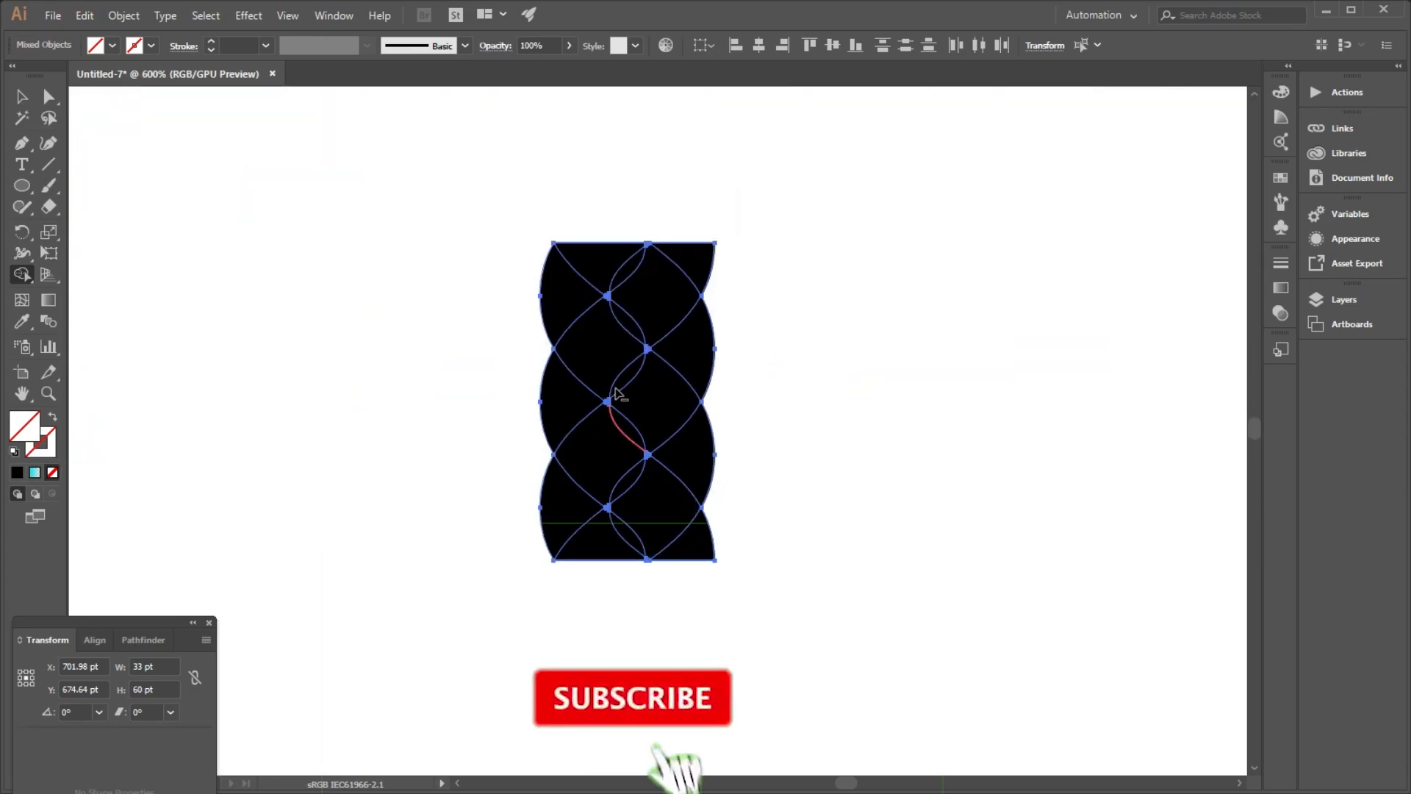
pyautogui.scroll(3, 616, 262)
pyautogui.keyDown('alt'); pyautogui.click(617, 269); pyautogui.keyUp('alt')
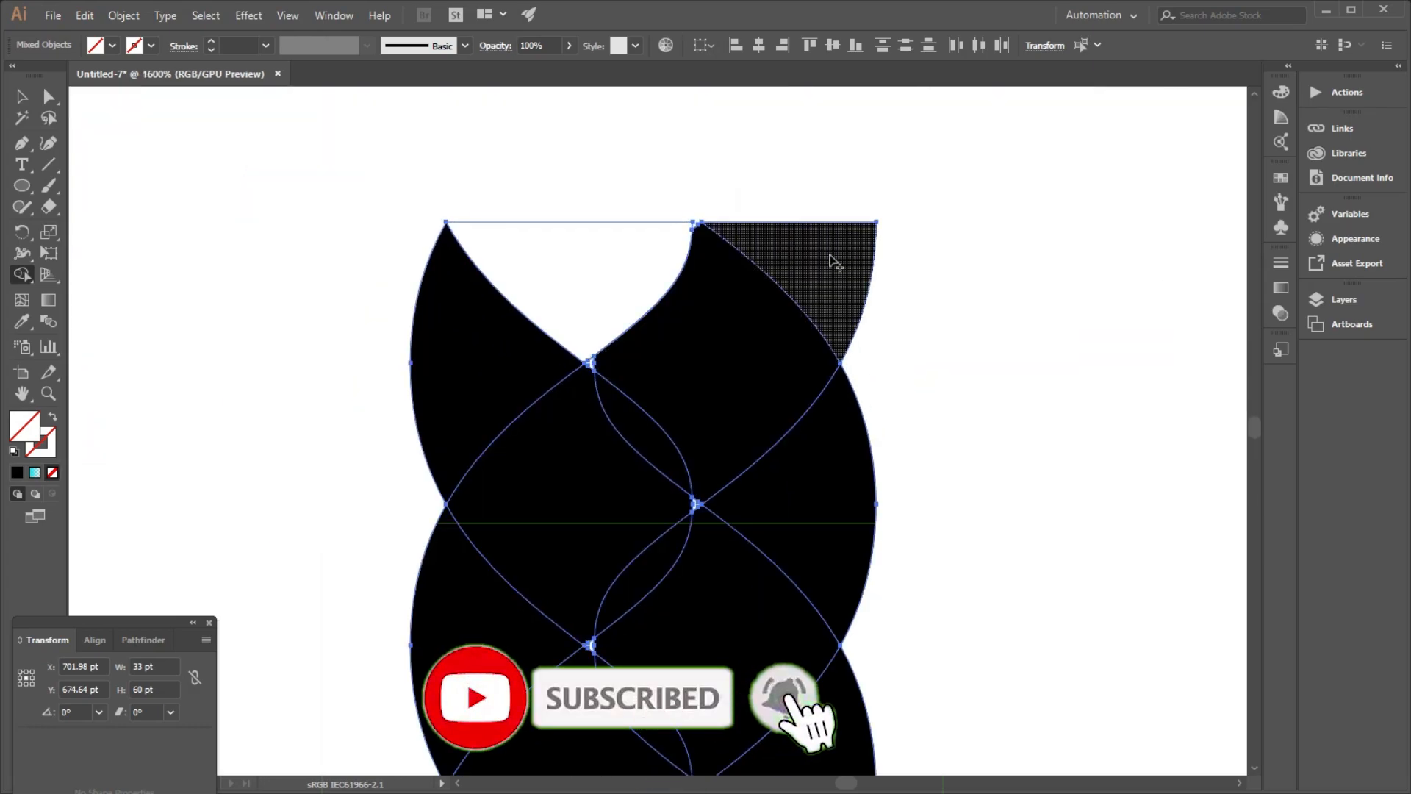
pyautogui.hotkey('ctrl', 'z')
# Set the fill colour of the selected braid pieces to near-black 020101
pyautogui.click(24, 95)
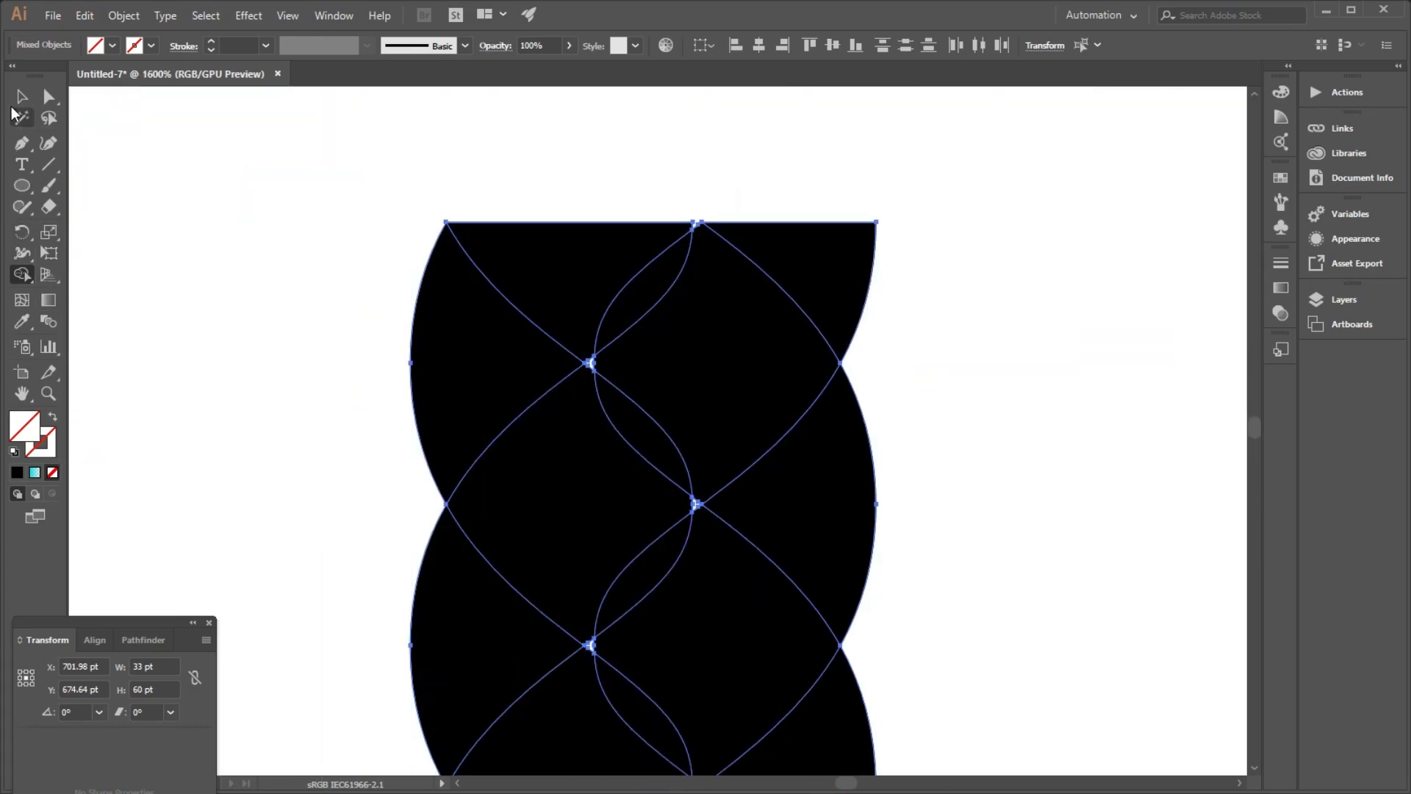
pyautogui.scroll(-1, 438, 276)
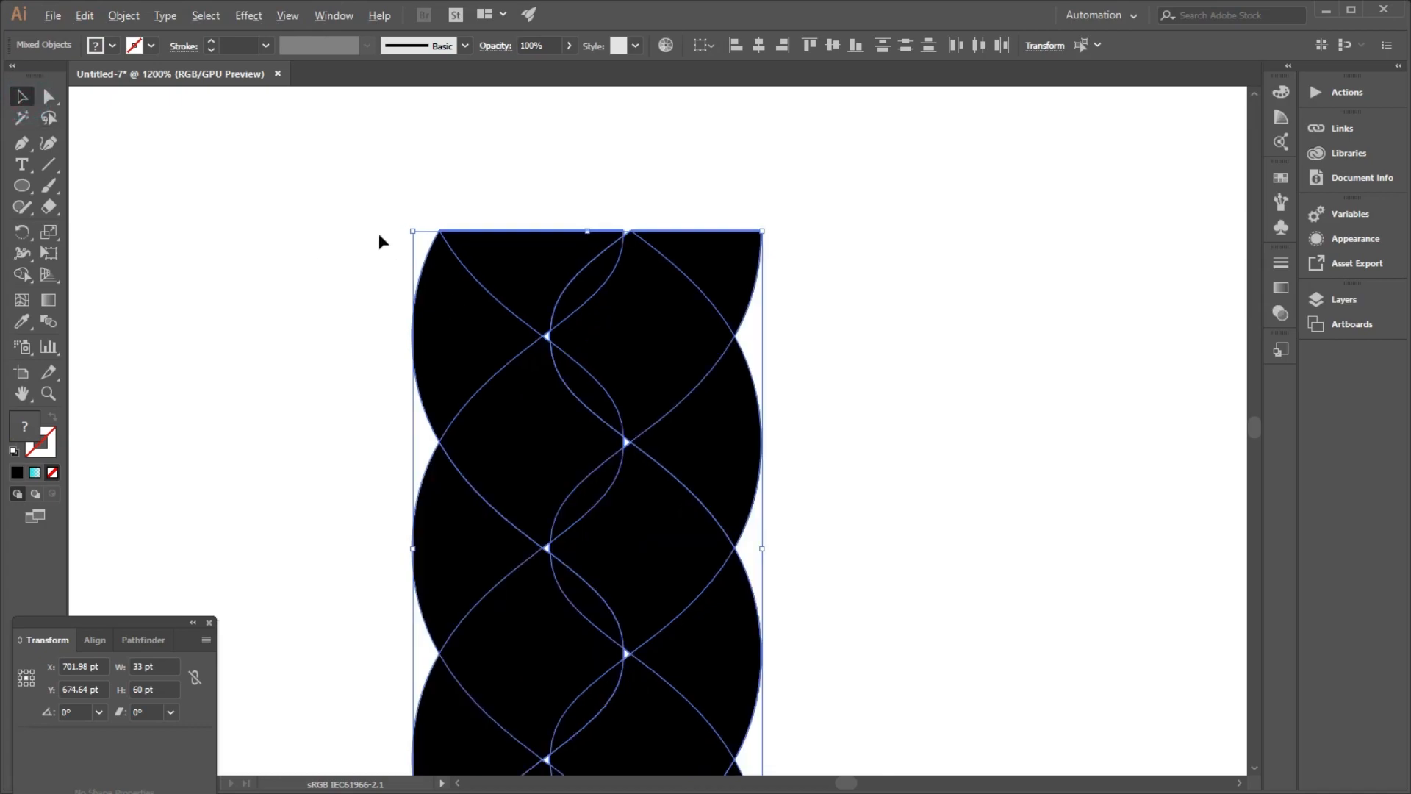
pyautogui.doubleClick(35, 432)
pyautogui.moveTo(231, 308); pyautogui.dragTo(231, 355)
pyautogui.click(539, 141)
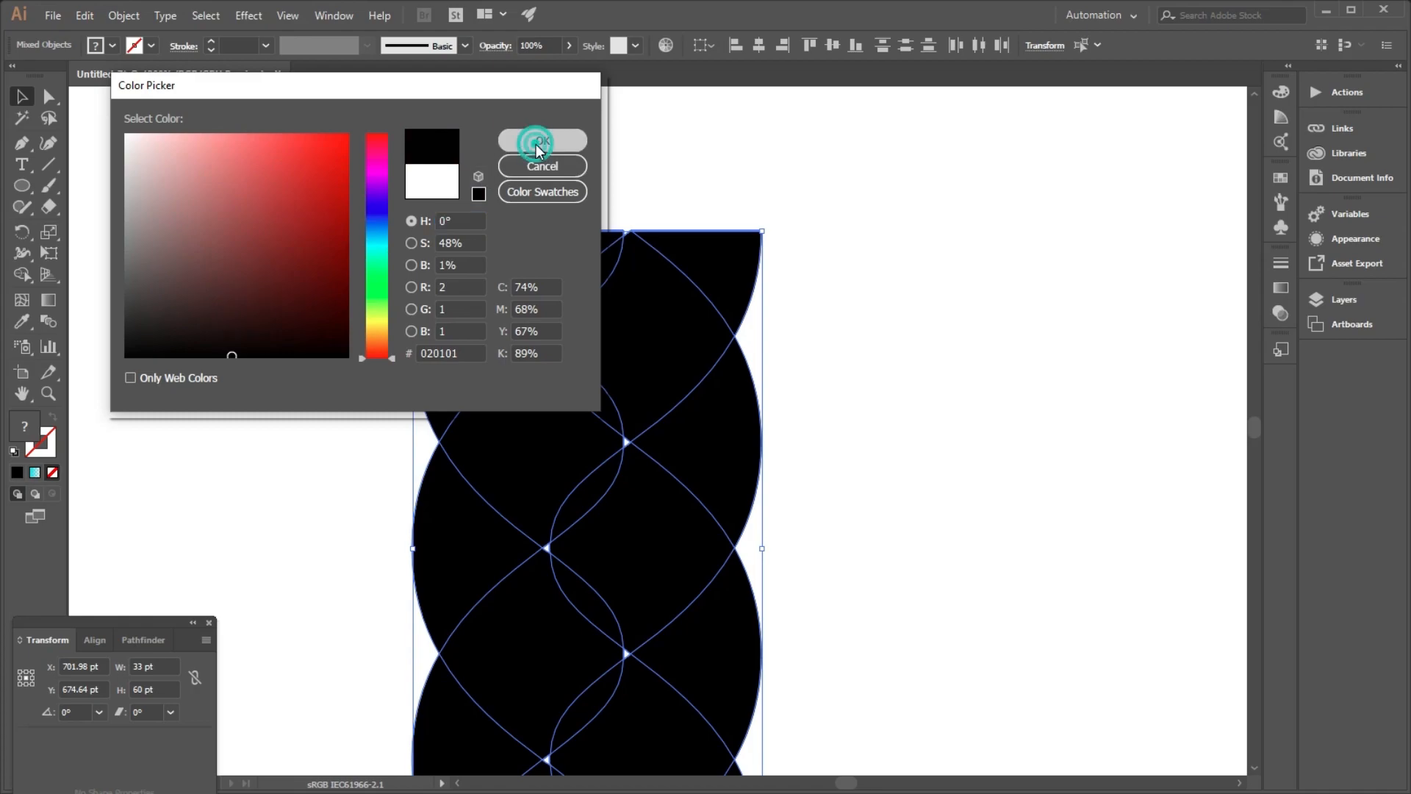
# Merge the overlapping regions from the braid's upper to lower end with Shape Builder, forming alternating interlaced strand segments
pyautogui.click(25, 277)
pyautogui.moveTo(529, 262); pyautogui.dragTo(591, 295)
pyautogui.moveTo(692, 258)
pyautogui.mouseDown()
pyautogui.moveTo(674, 305)
pyautogui.moveTo(594, 391)
pyautogui.mouseUp()
pyautogui.moveTo(506, 373)
pyautogui.mouseDown()
pyautogui.moveTo(456, 346)
pyautogui.moveTo(586, 491)
pyautogui.moveTo(656, 494)
pyautogui.moveTo(724, 441)
pyautogui.moveTo(576, 588)
pyautogui.moveTo(587, 577)
pyautogui.mouseUp()
pyautogui.scroll(-3, 446, 422)
pyautogui.moveTo(442, 406)
pyautogui.mouseDown()
pyautogui.moveTo(524, 531)
pyautogui.moveTo(588, 581)
pyautogui.mouseUp()
pyautogui.scroll(-2, 772, 426)
pyautogui.moveTo(717, 444)
pyautogui.mouseDown()
pyautogui.moveTo(609, 590)
pyautogui.moveTo(577, 588)
pyautogui.mouseUp()
pyautogui.moveTo(456, 544)
pyautogui.mouseDown()
pyautogui.moveTo(520, 615)
pyautogui.moveTo(562, 632)
pyautogui.mouseUp()
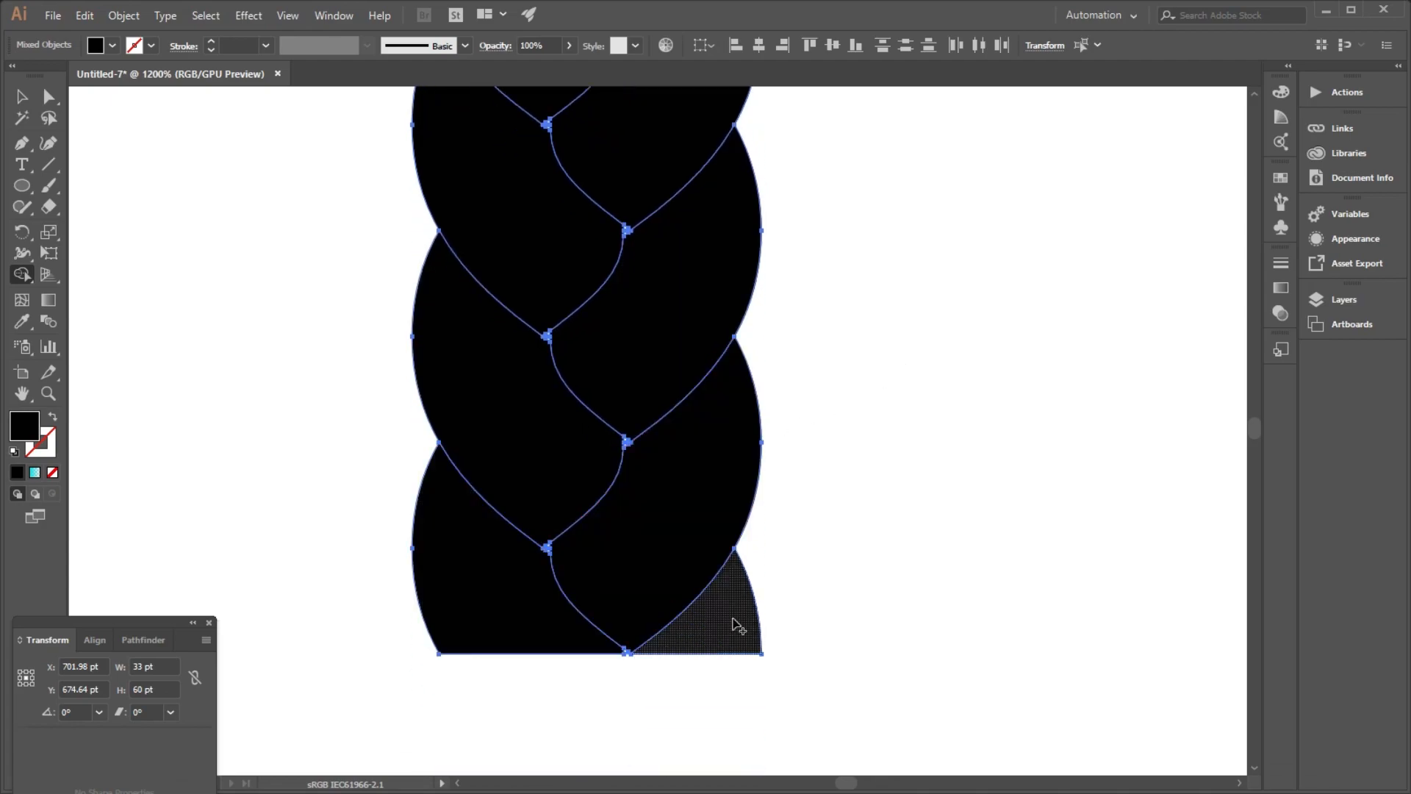
# Select the entire braid, split it with the Pathfinder Divide operation, ungroup the resulting pieces and deselect them
pyautogui.hotkey('ctrl', '-')
pyautogui.hotkey('ctrl', '-')
pyautogui.click(22, 96)
pyautogui.moveTo(342, 238); pyautogui.dragTo(829, 651)
pyautogui.scroll(4, 687, 634)
pyautogui.scroll(-2, 614, 631)
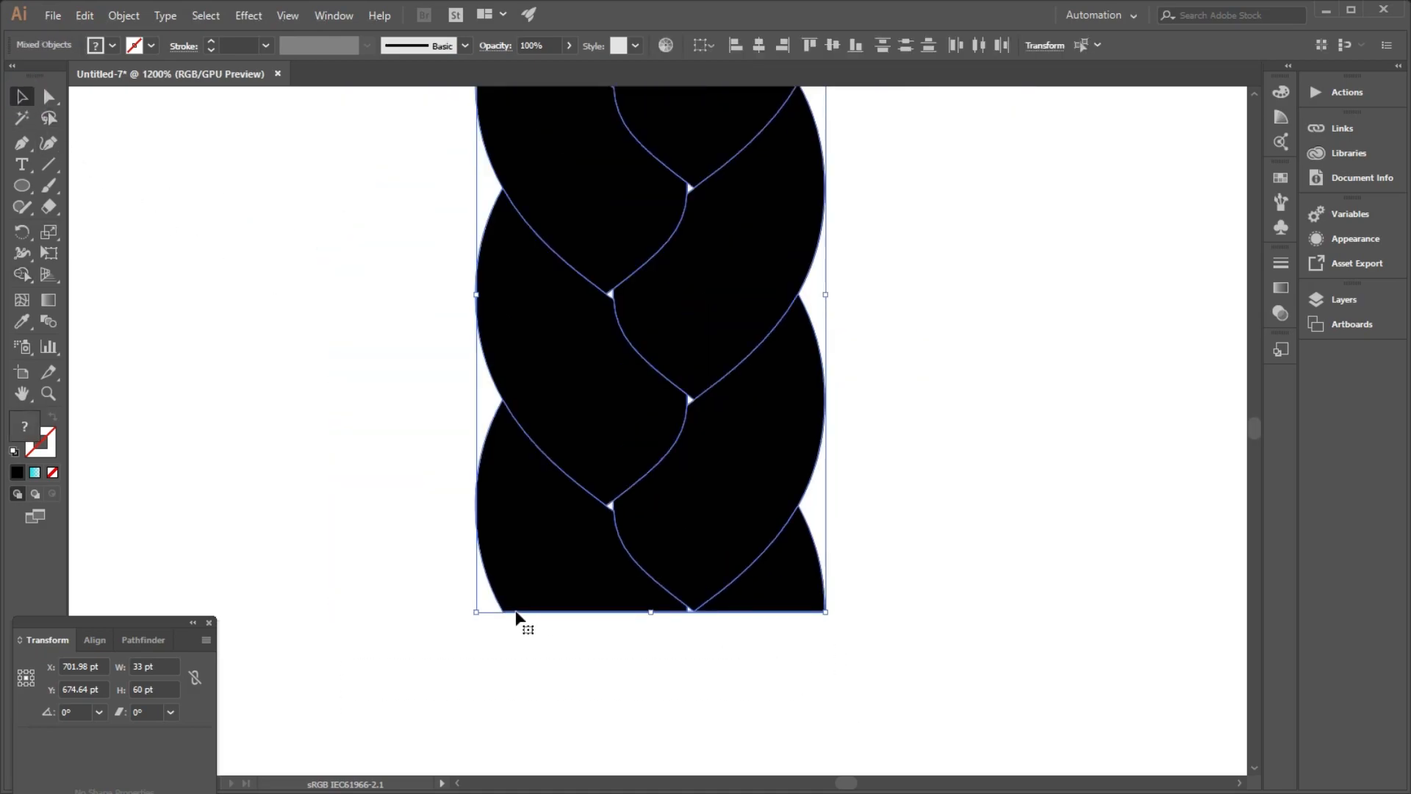
pyautogui.rightClick(628, 277)
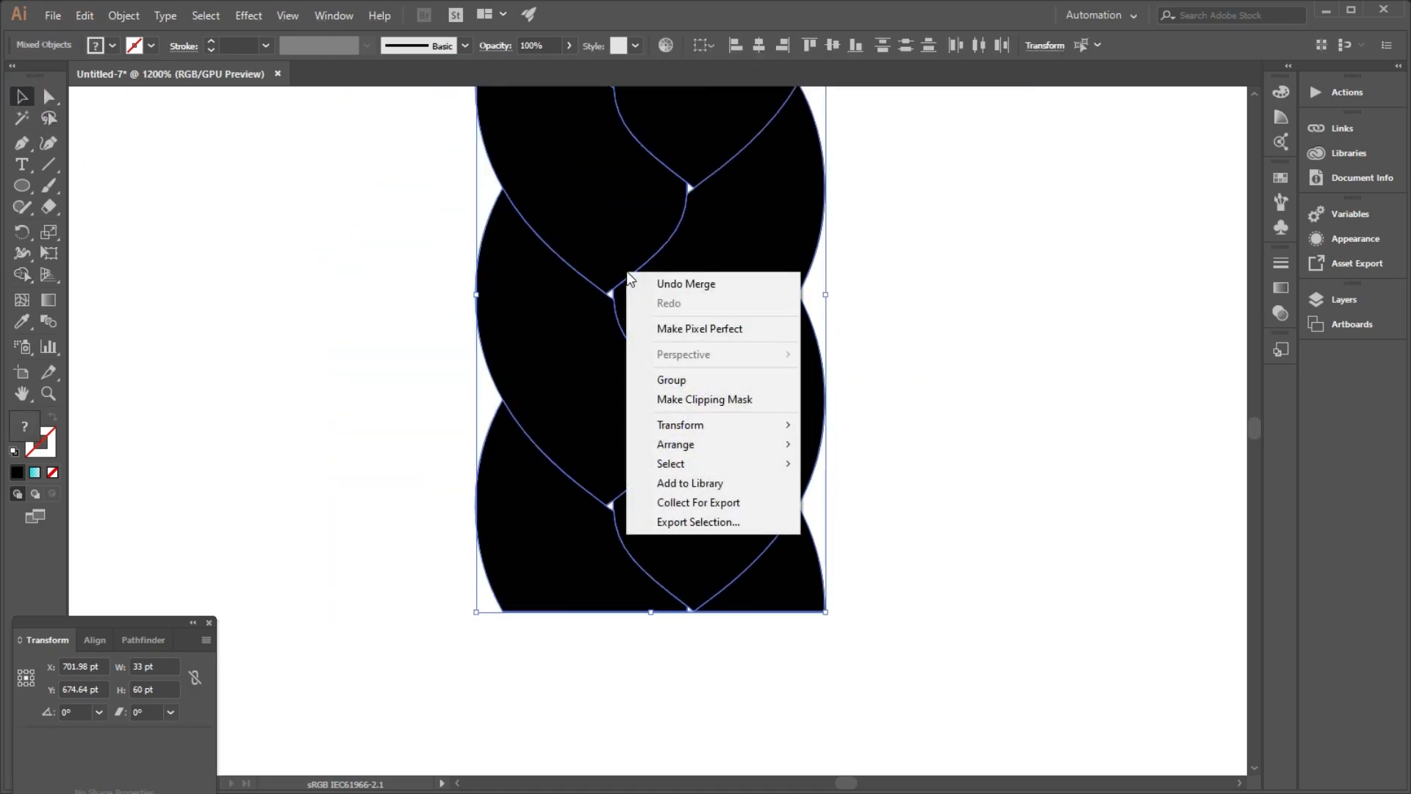
pyautogui.click(105, 644)
pyautogui.click(139, 639)
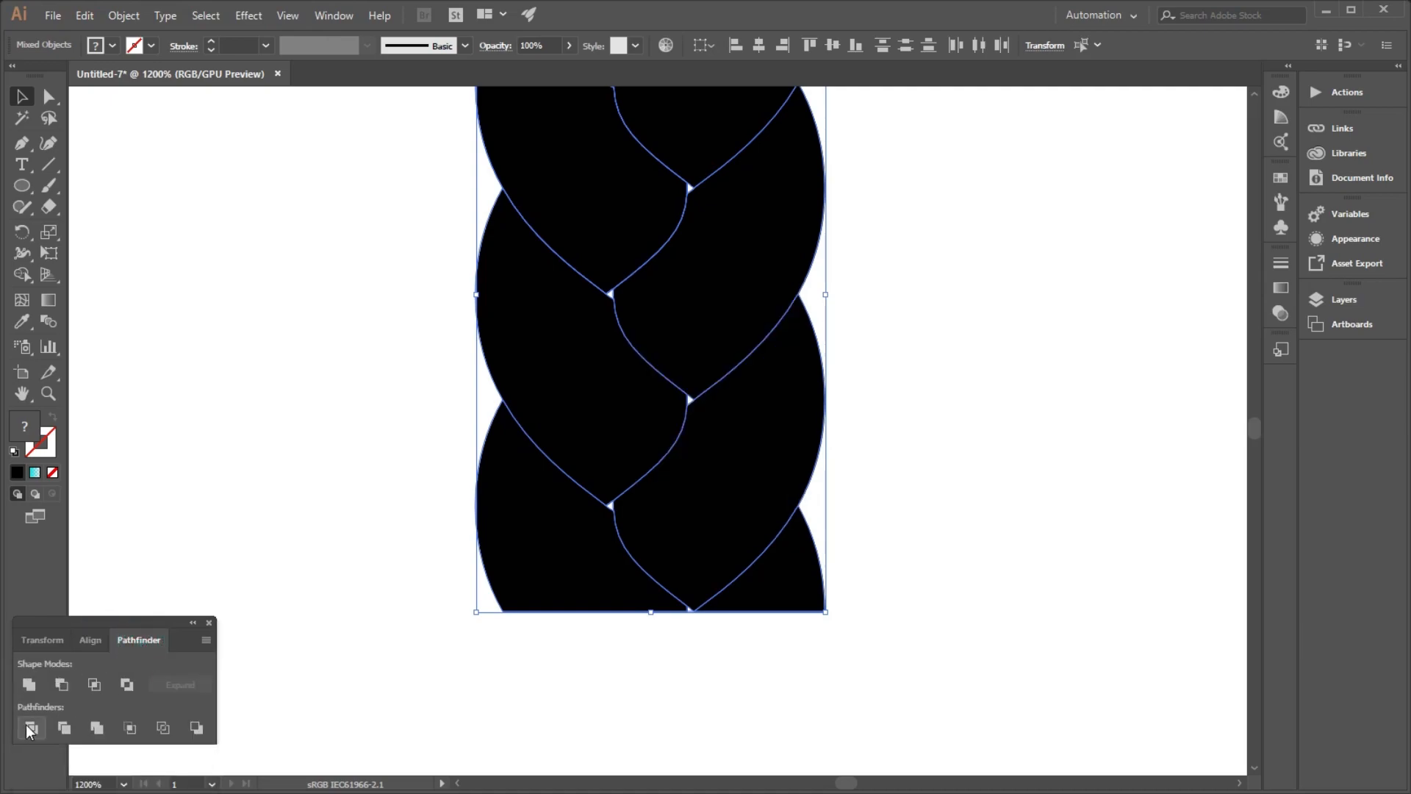
pyautogui.rightClick(576, 378)
pyautogui.click(620, 497)
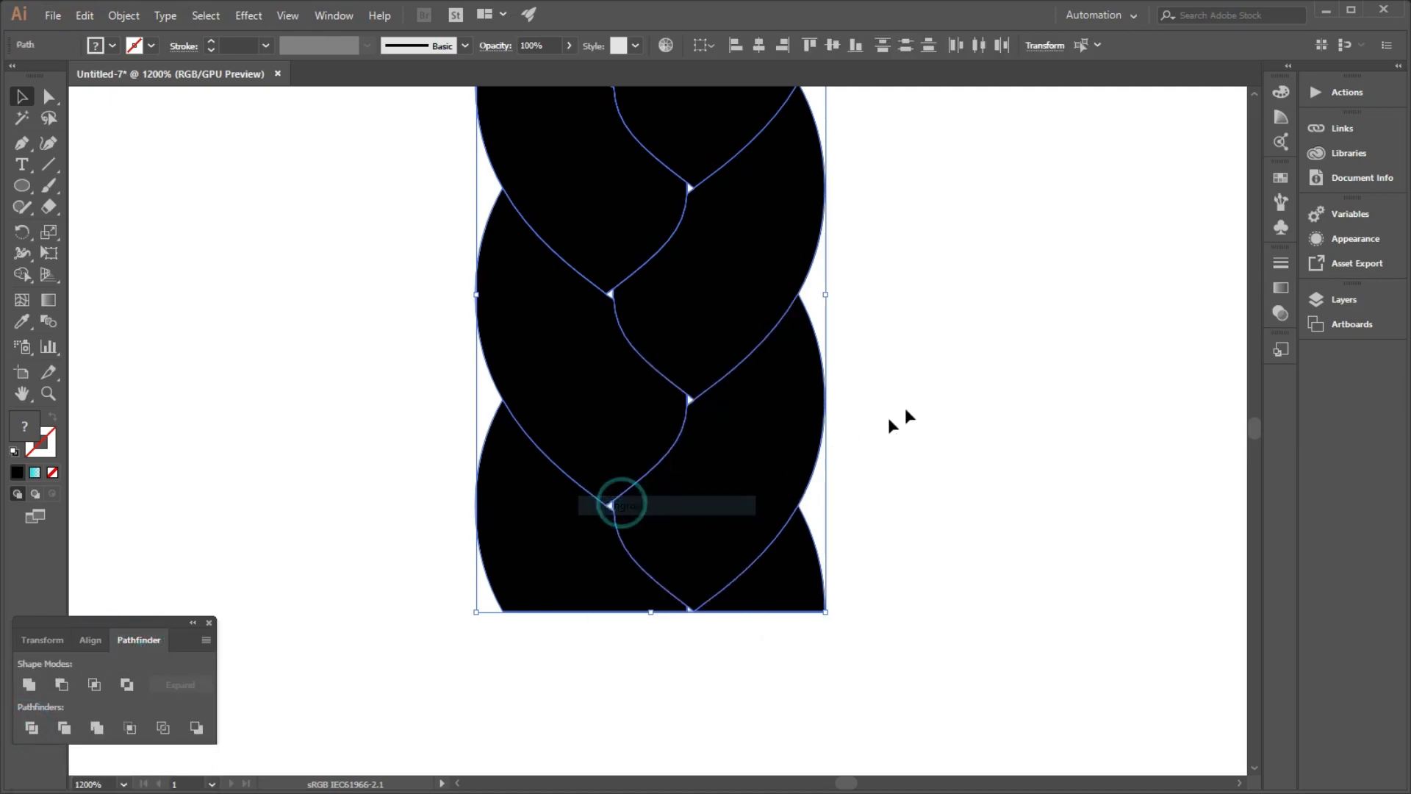
pyautogui.click(926, 397)
# Fill the first strand's three pieces (upper right, middle left and lower right corner) with red EA1818
pyautogui.scroll(-3, 689, 541)
pyautogui.scroll(2, 751, 481)
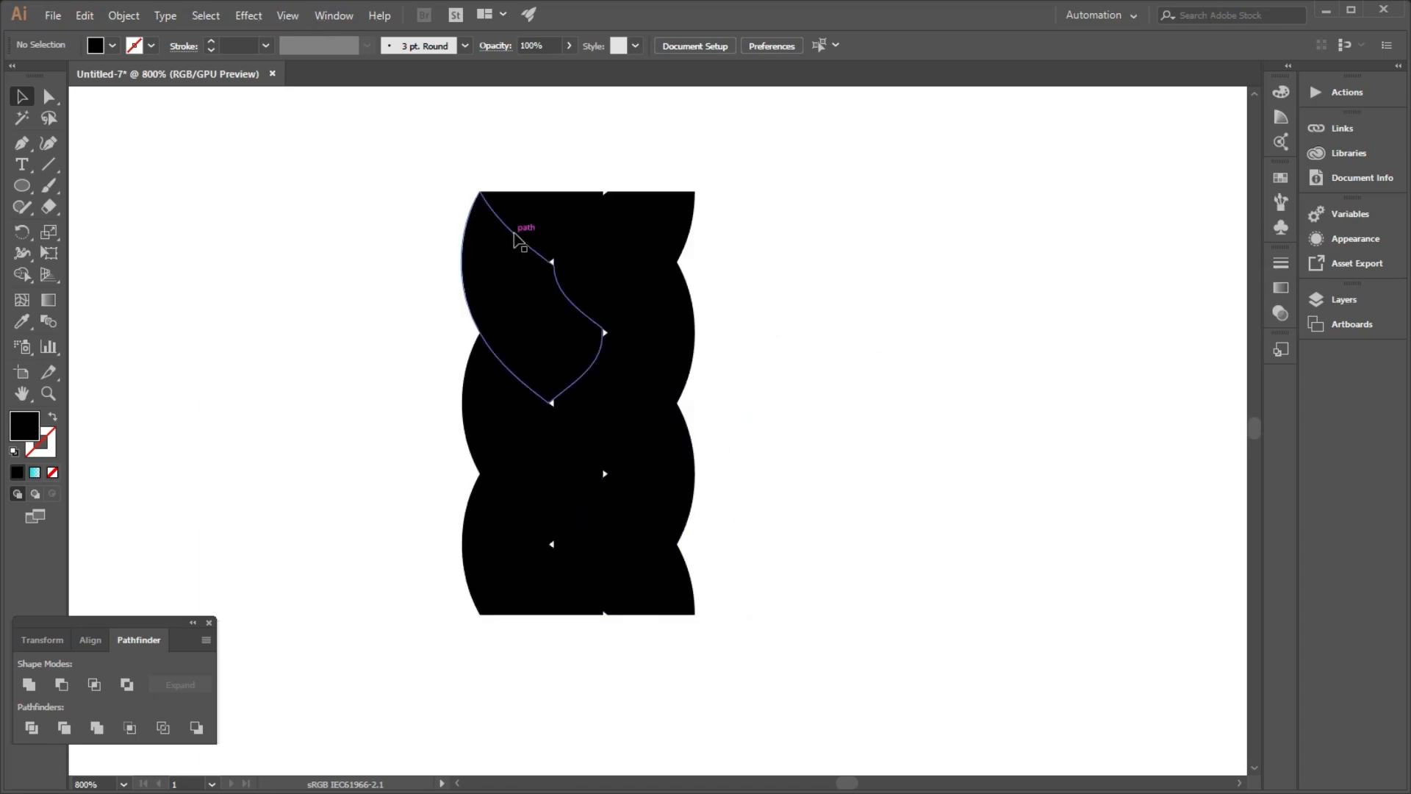
pyautogui.click(630, 226)
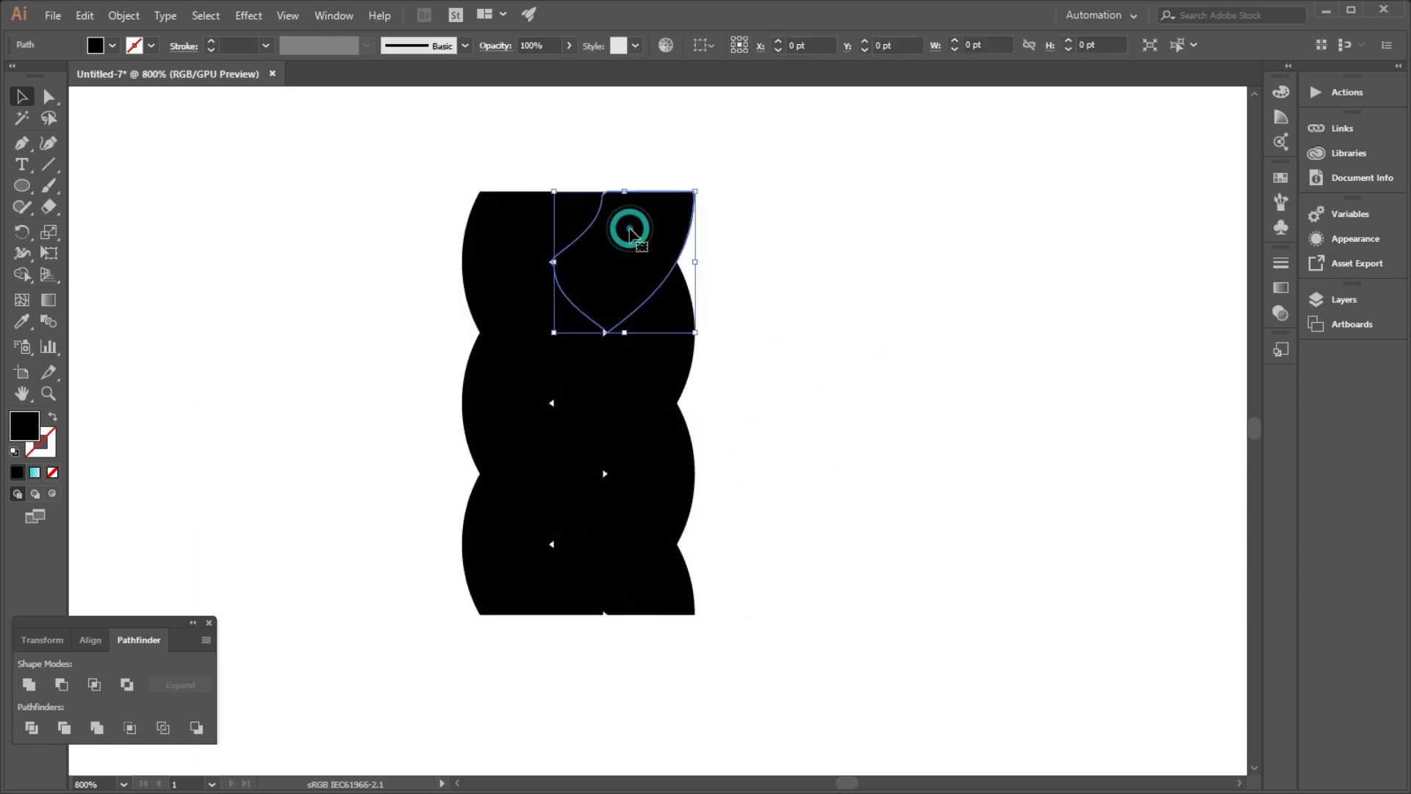
pyautogui.keyDown('shift'); pyautogui.click(508, 428); pyautogui.keyUp('shift')
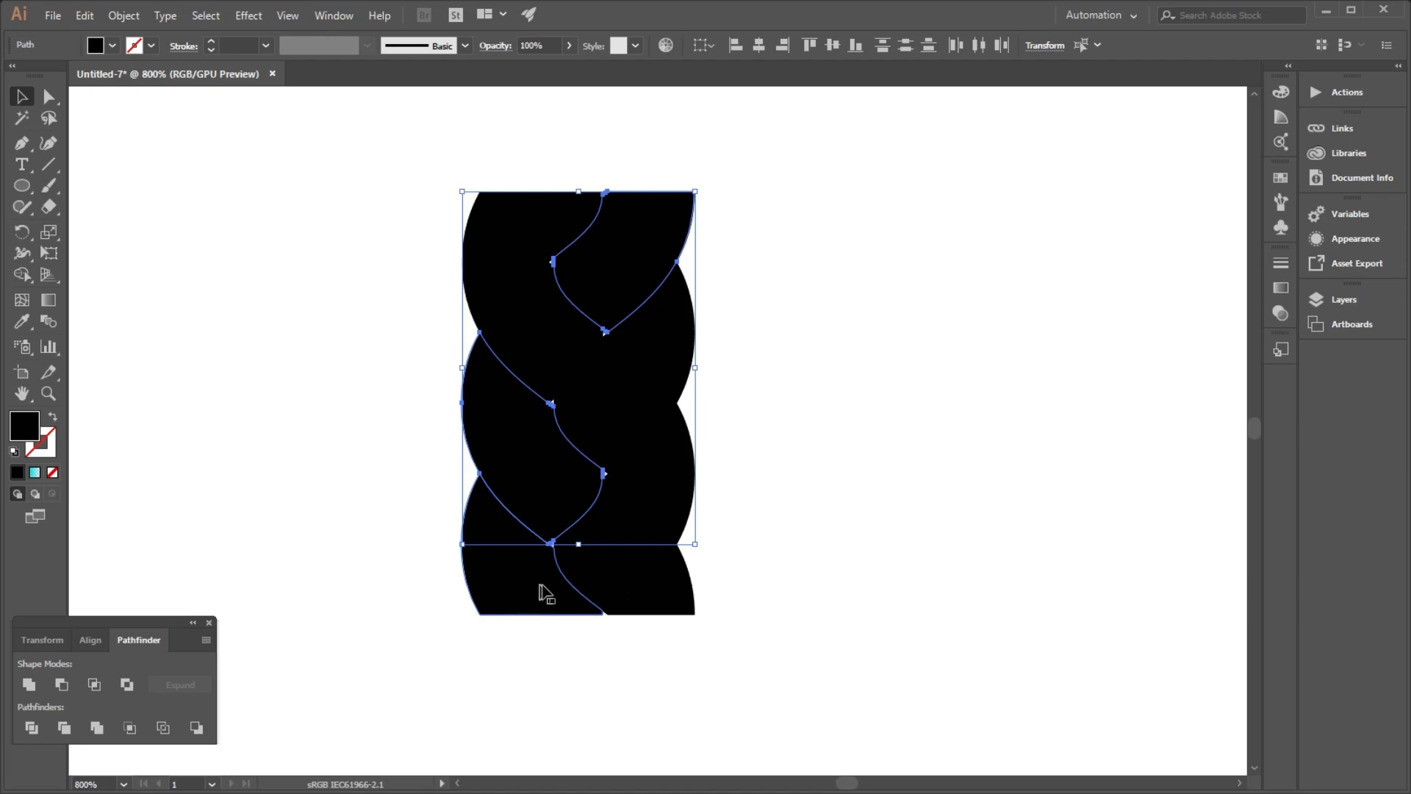
pyautogui.keyDown('shift'); pyautogui.click(659, 607); pyautogui.keyUp('shift')
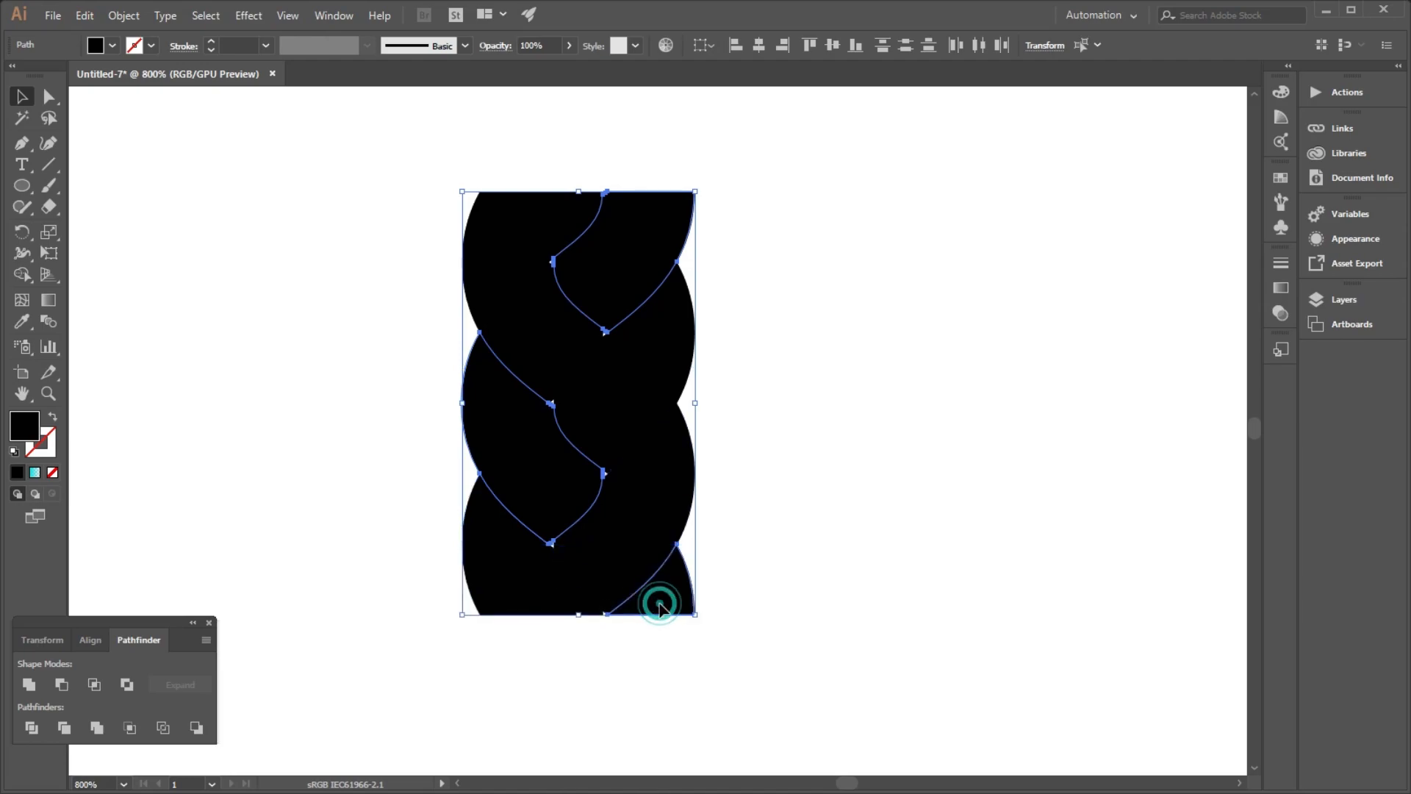
pyautogui.click(53, 474)
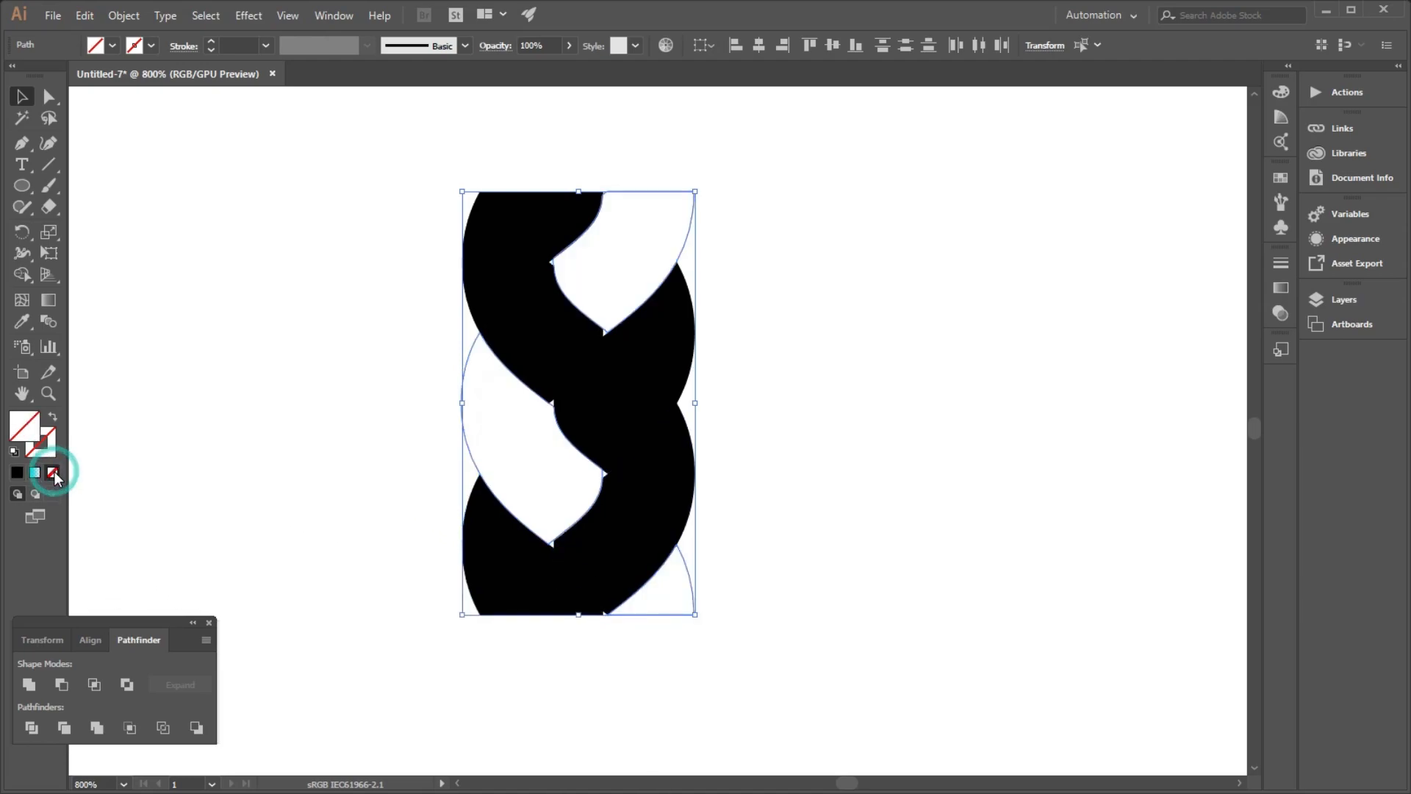
pyautogui.click(27, 429)
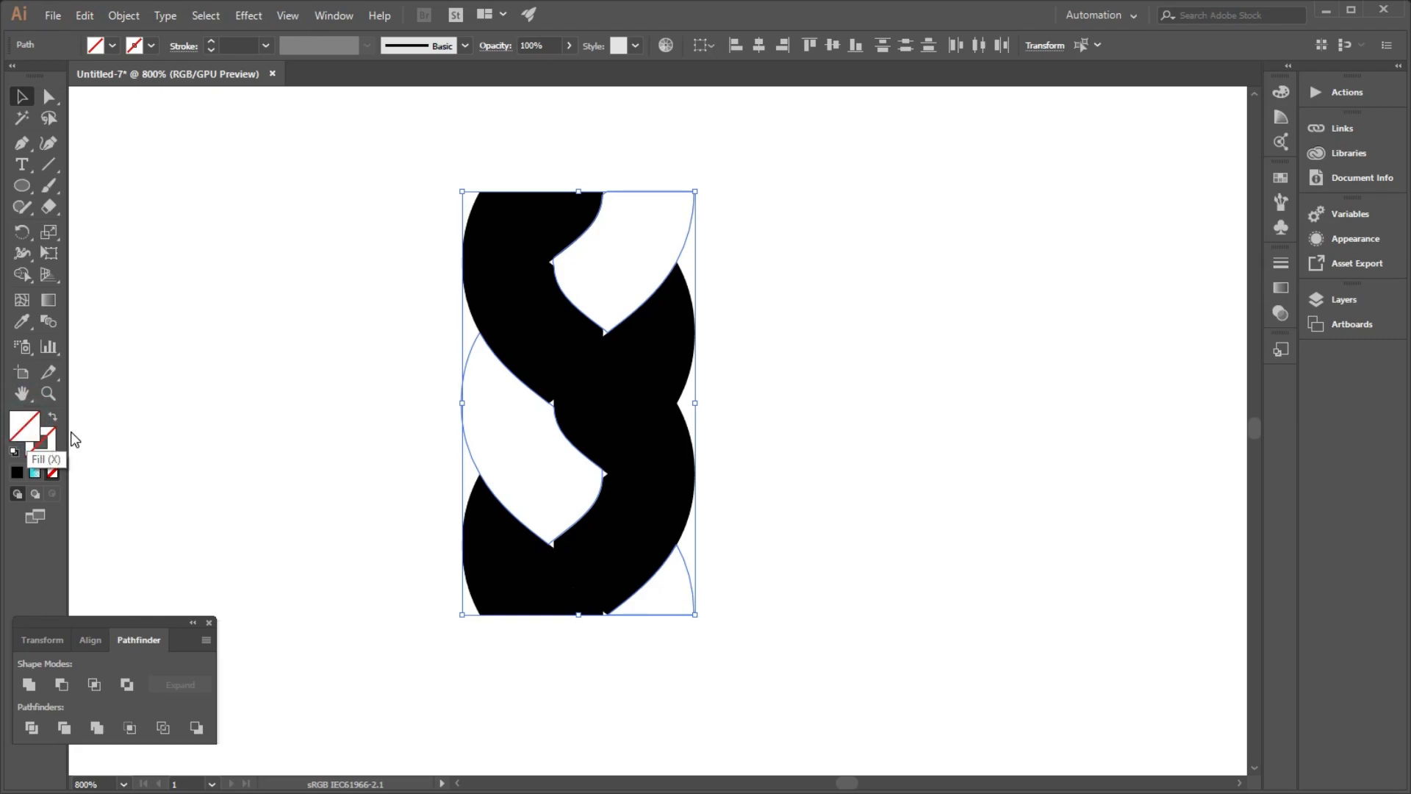
pyautogui.doubleClick(25, 426)
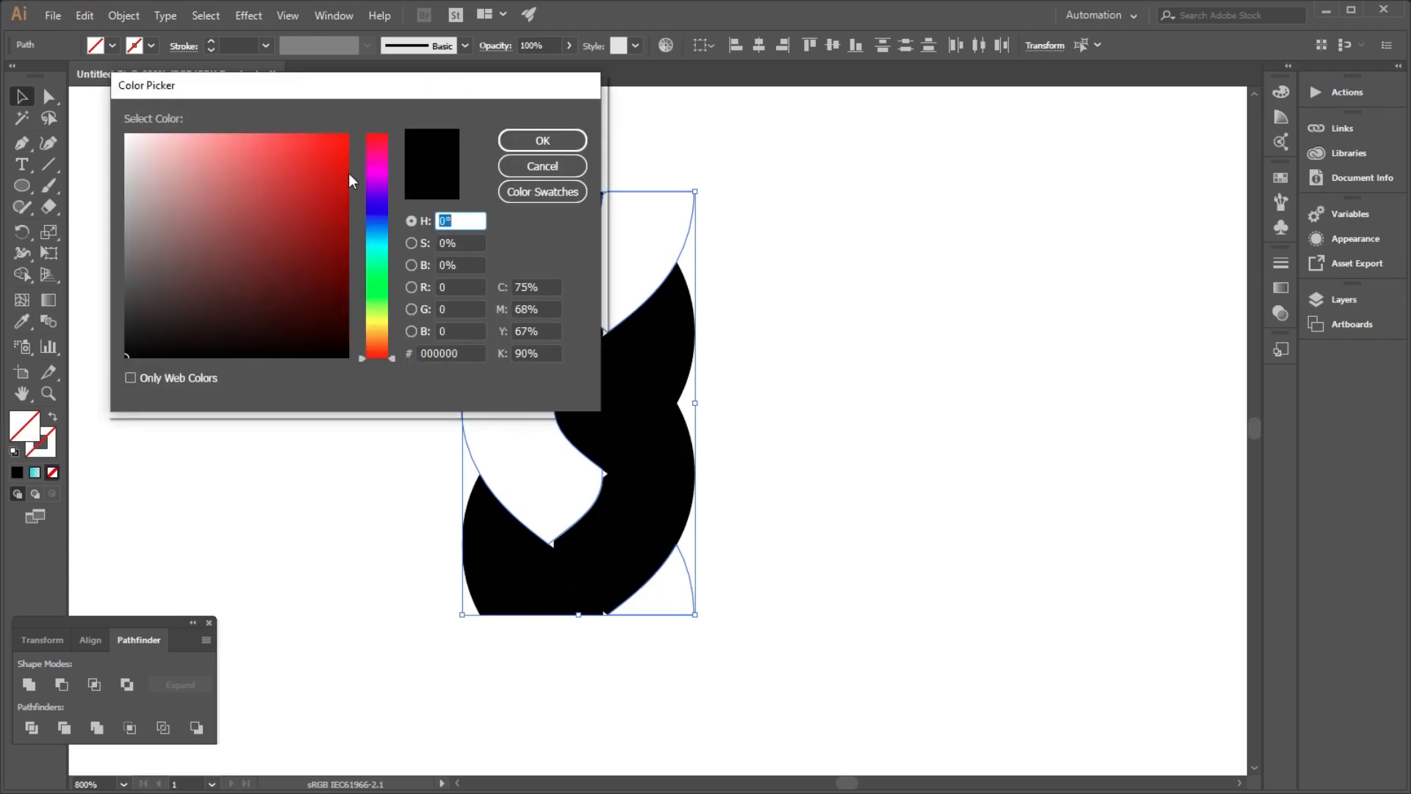
pyautogui.click(327, 152)
pyautogui.click(542, 141)
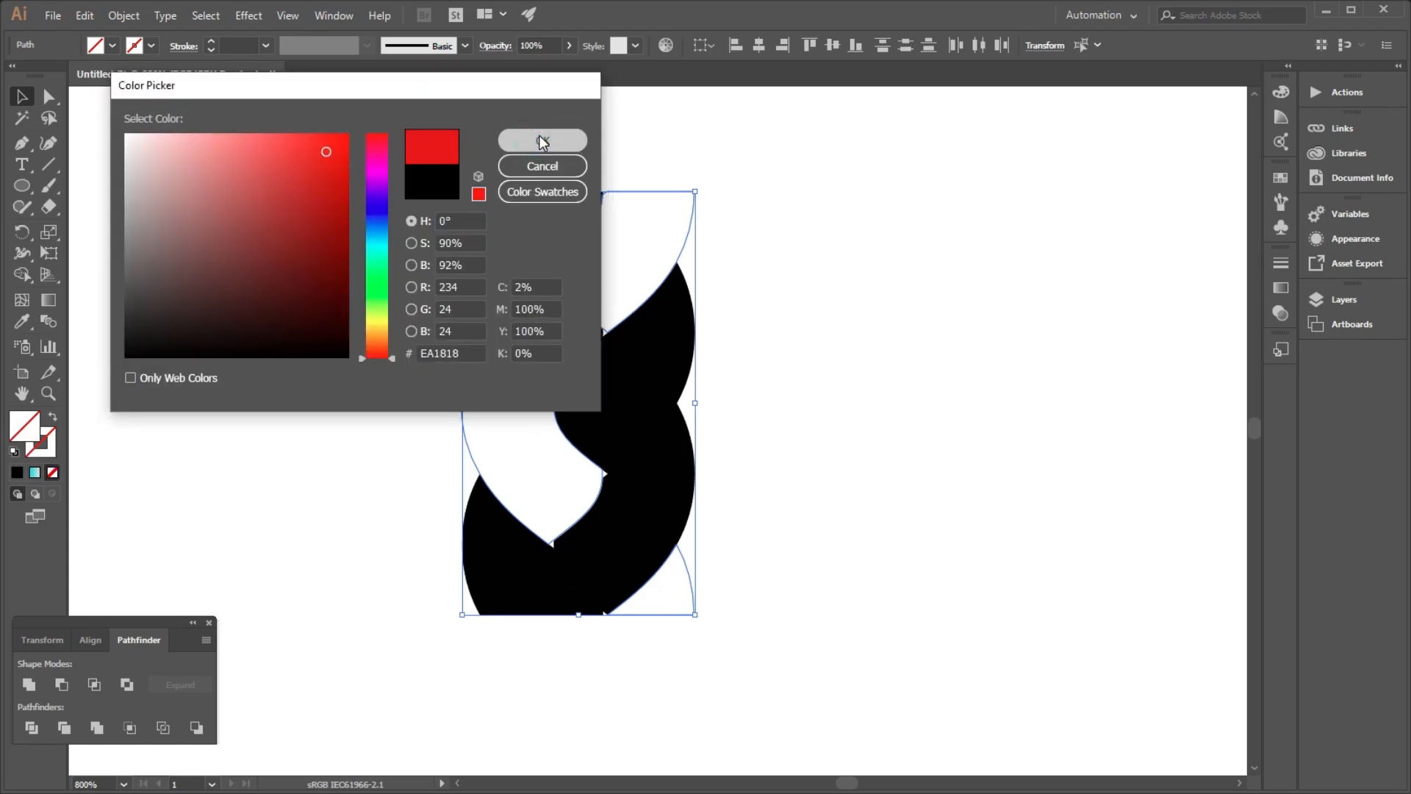
pyautogui.click(808, 351)
# Fill the second strand's two pieces (upper left and lower right) with orange F74F23
pyautogui.click(526, 228)
pyautogui.keyDown('shift'); pyautogui.click(529, 302); pyautogui.keyUp('shift')
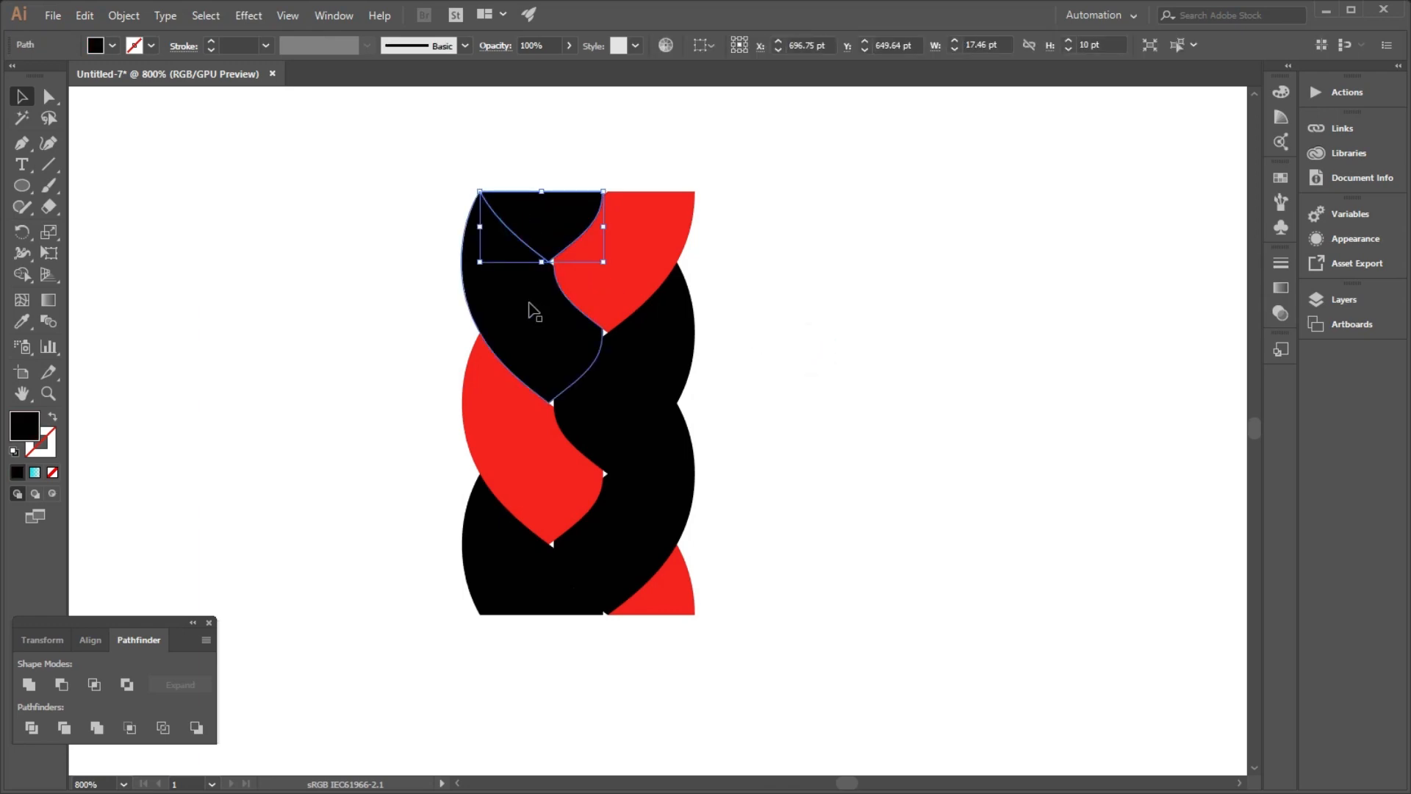
pyautogui.keyDown('shift'); pyautogui.click(653, 485); pyautogui.keyUp('shift')
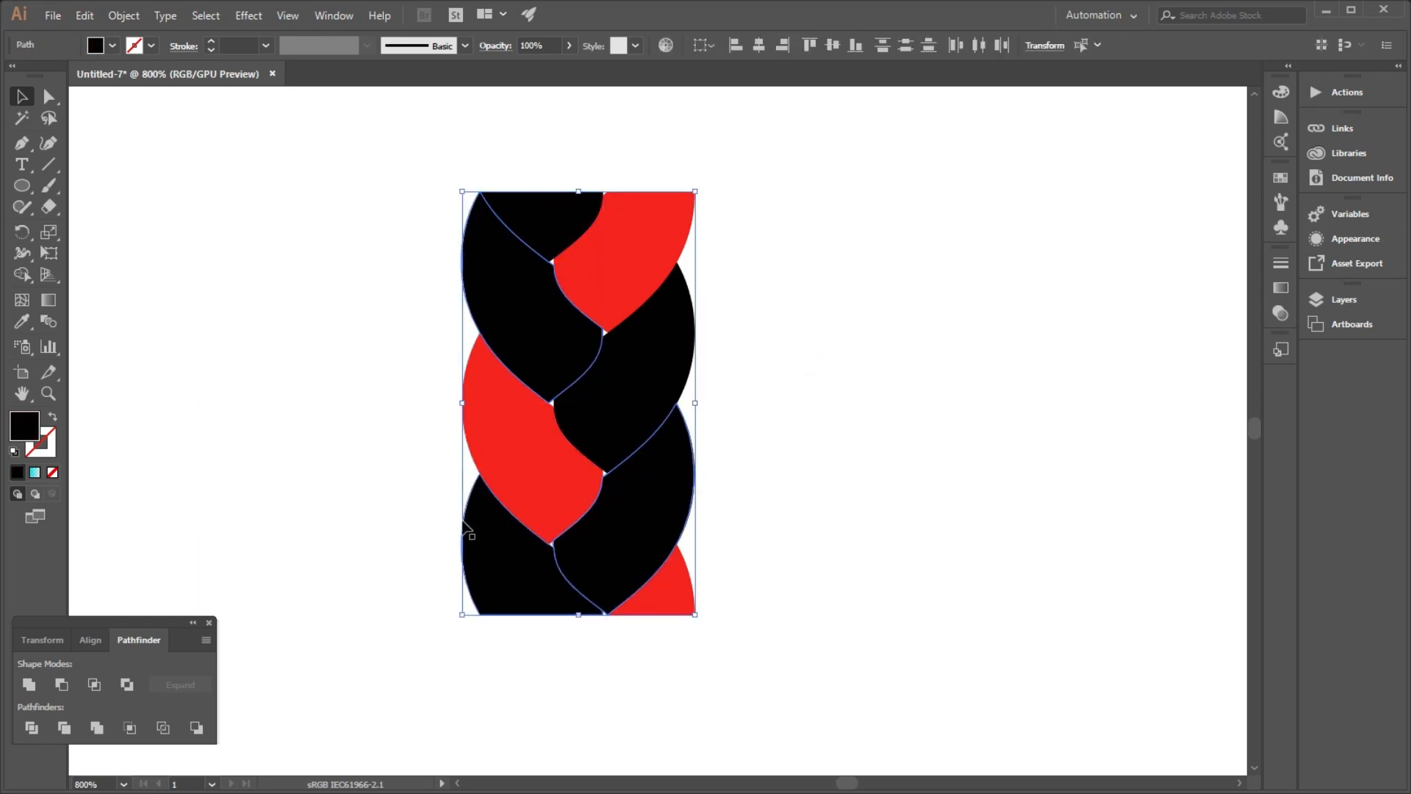
pyautogui.click(52, 472)
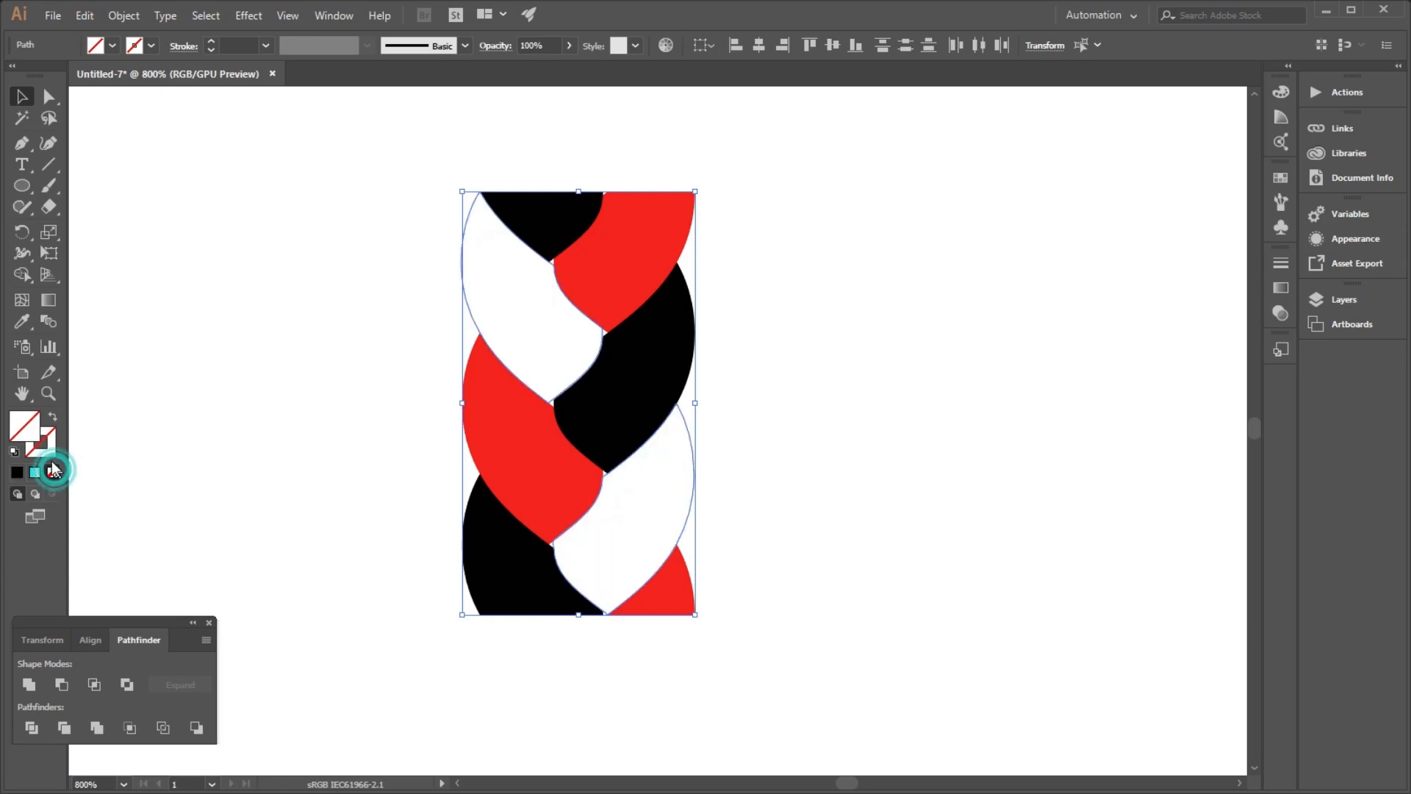
pyautogui.doubleClick(26, 426)
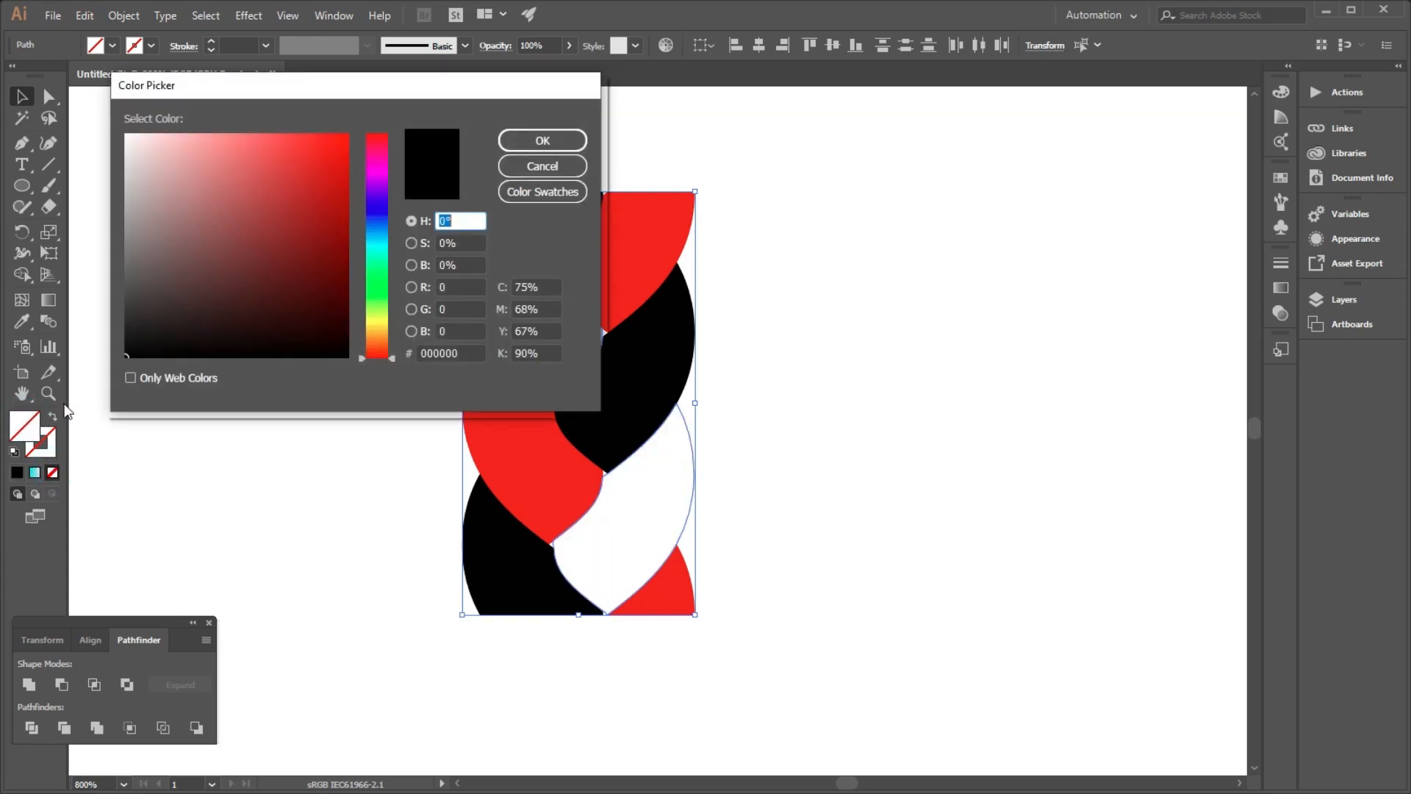
pyautogui.moveTo(382, 298); pyautogui.dragTo(382, 350)
pyautogui.click(331, 134)
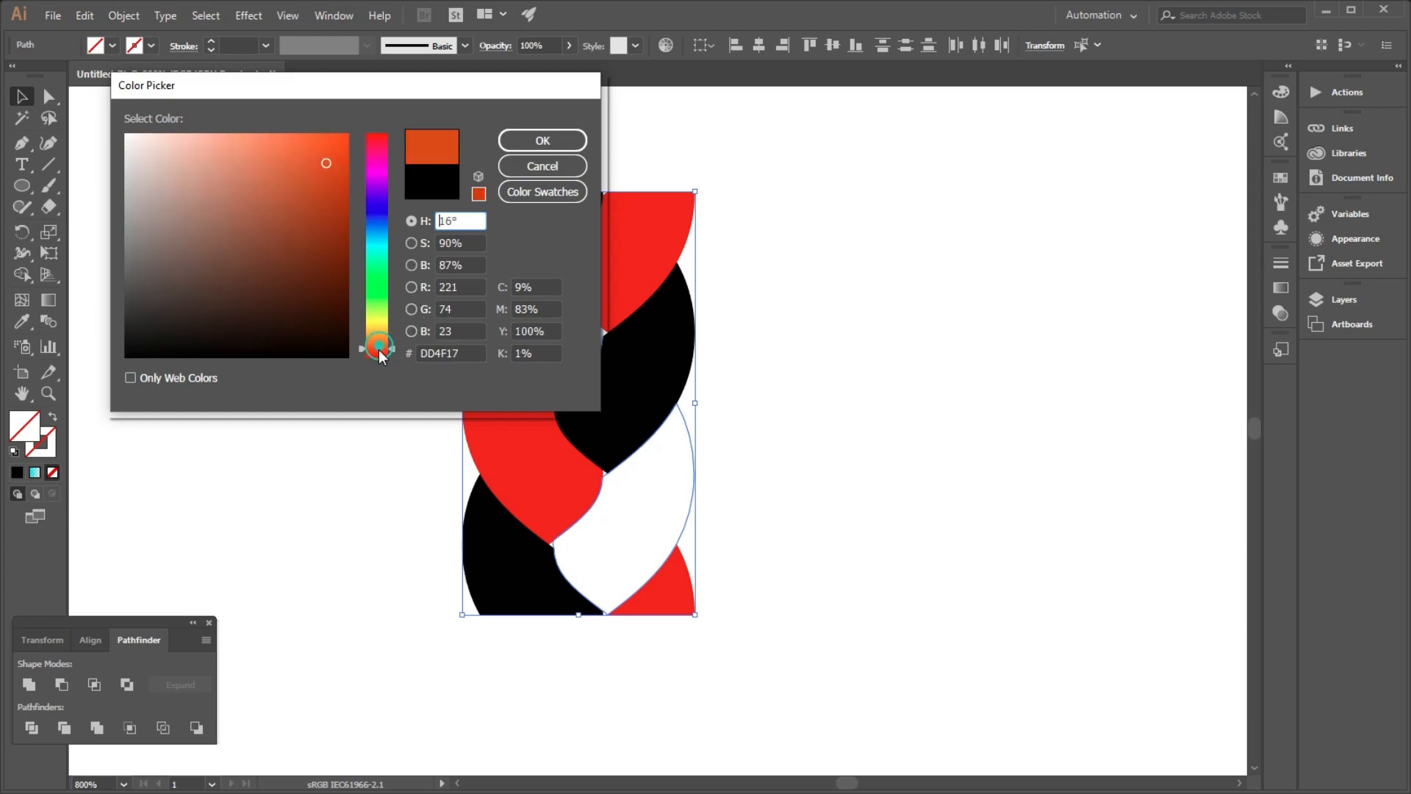
pyautogui.moveTo(327, 158); pyautogui.dragTo(318, 138)
pyautogui.click(508, 142)
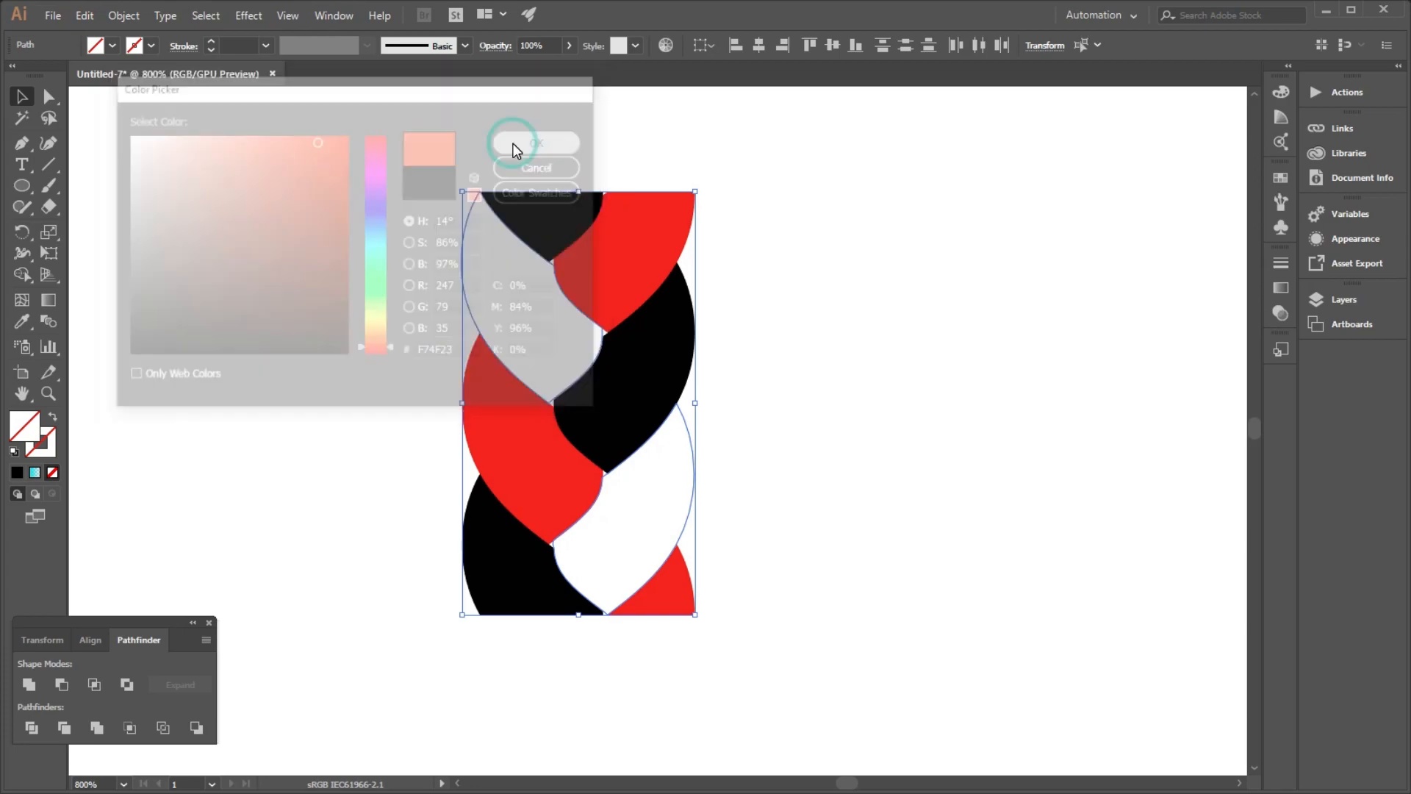
pyautogui.click(378, 265)
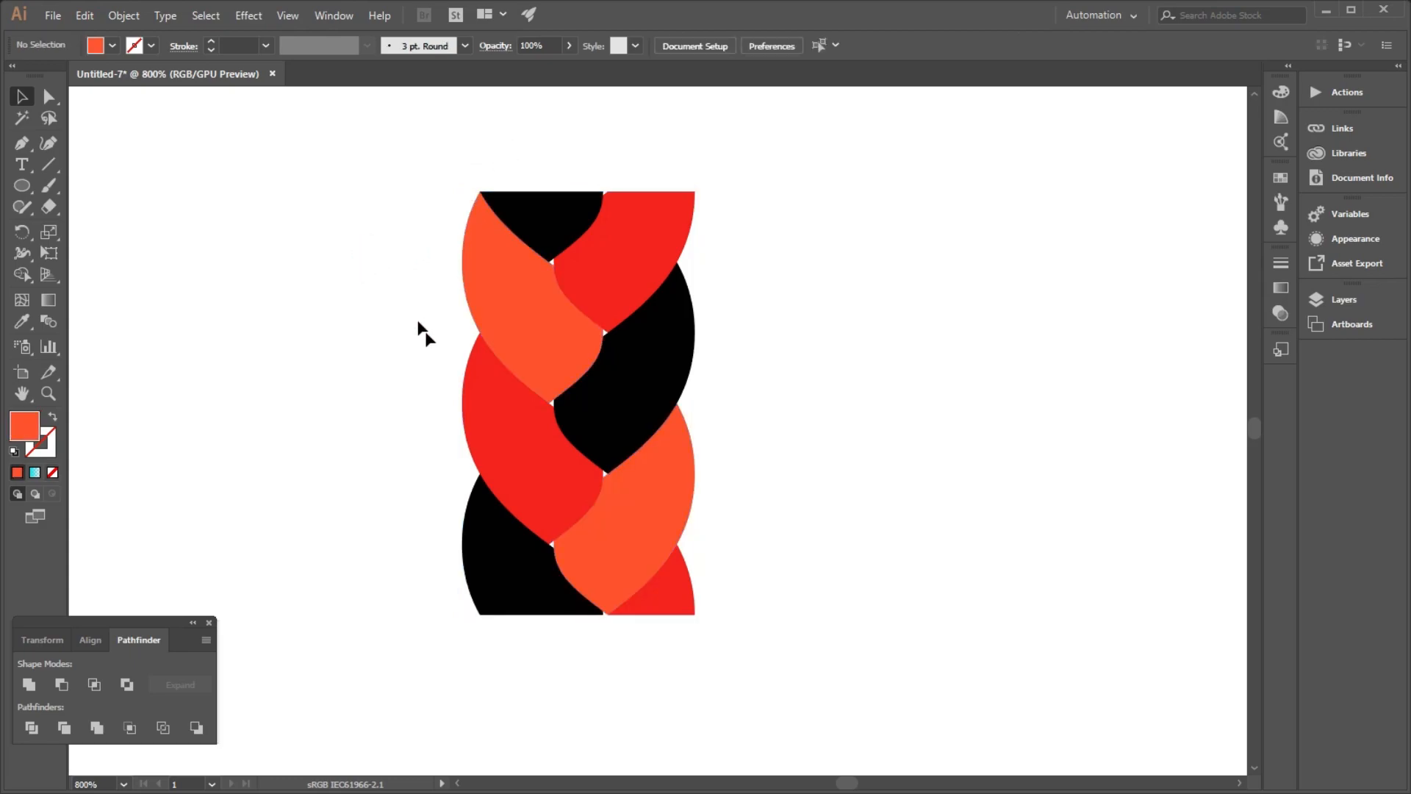
# Fill the third strand's three pieces (lower left, middle right and upper middle) with dark grey 2D2C29
pyautogui.click(505, 560)
pyautogui.keyDown('shift'); pyautogui.click(637, 395); pyautogui.keyUp('shift')
pyautogui.keyDown('shift'); pyautogui.click(542, 220); pyautogui.keyUp('shift')
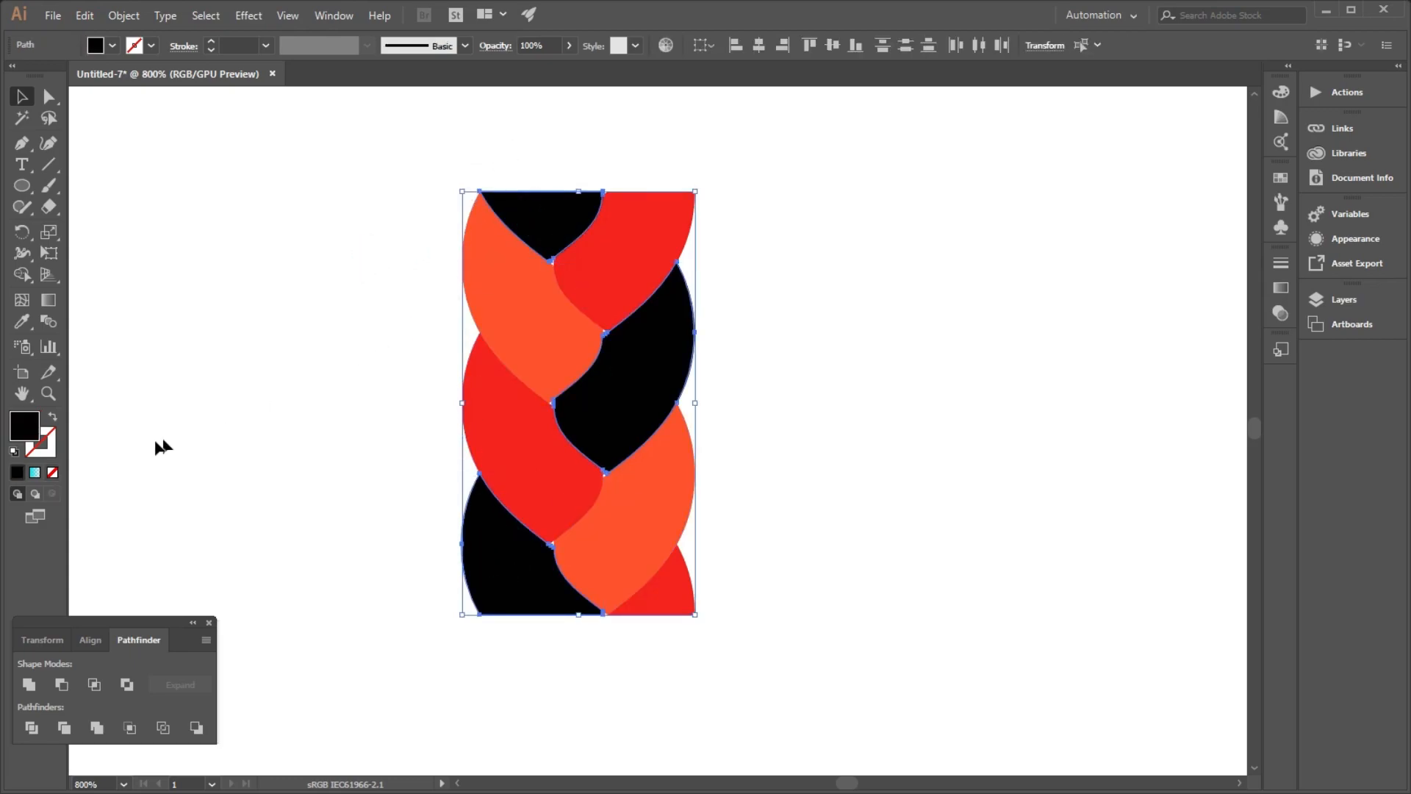
pyautogui.click(52, 472)
pyautogui.click(26, 433)
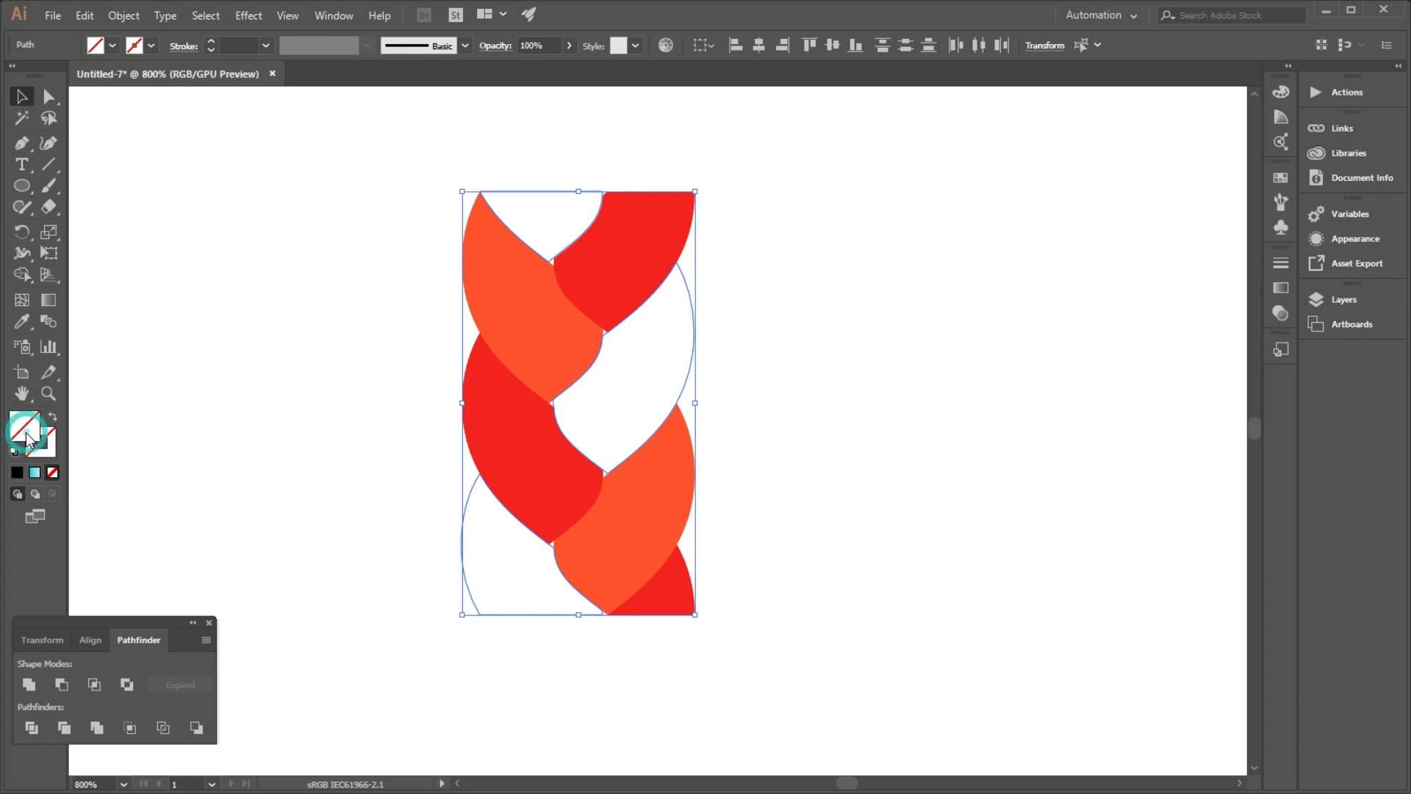
pyautogui.moveTo(378, 303); pyautogui.dragTo(369, 331)
pyautogui.moveTo(147, 328); pyautogui.dragTo(143, 316)
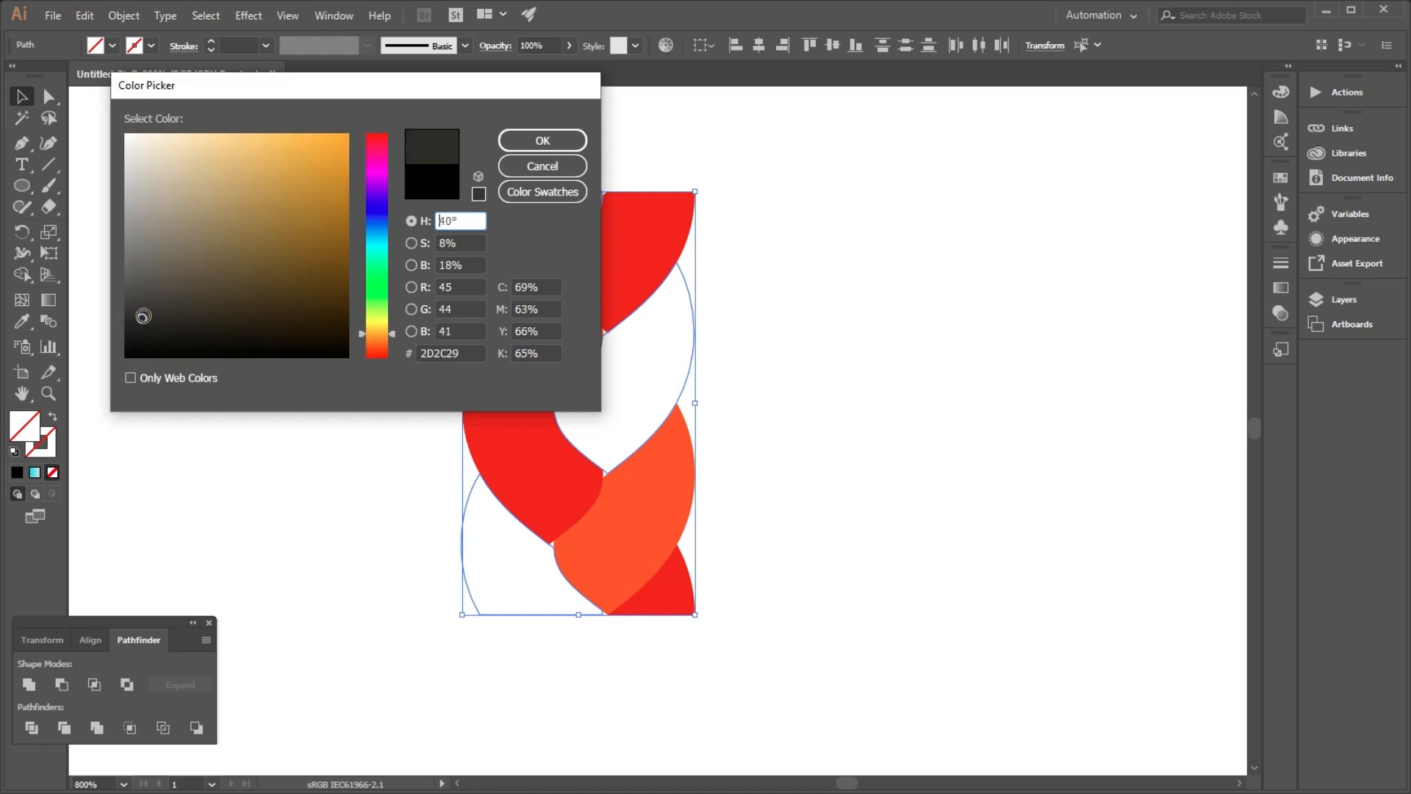
pyautogui.click(532, 143)
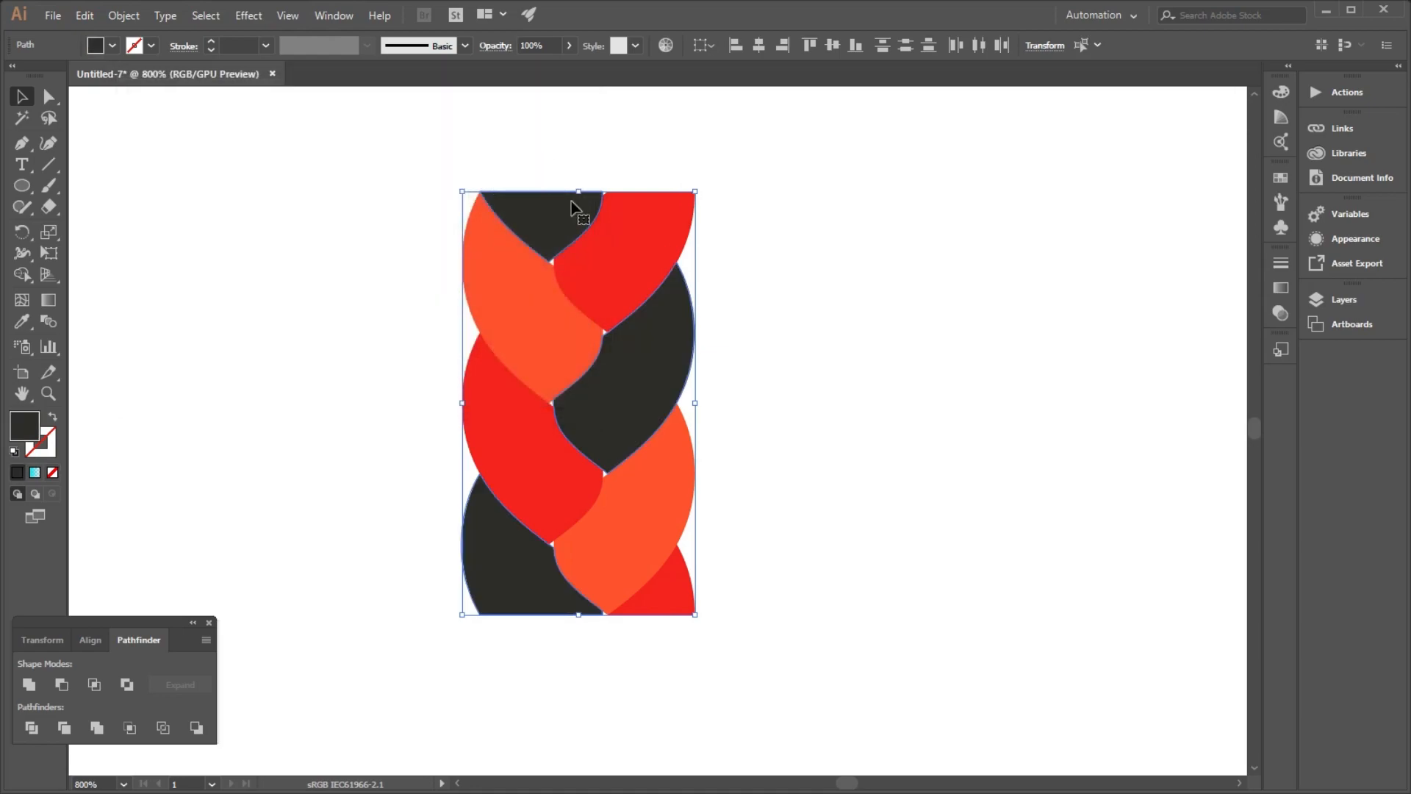
pyautogui.click(838, 349)
# Group all the braid pieces and rotate the group 90 degrees so the braid lies horizontally
pyautogui.scroll(-3, 566, 379)
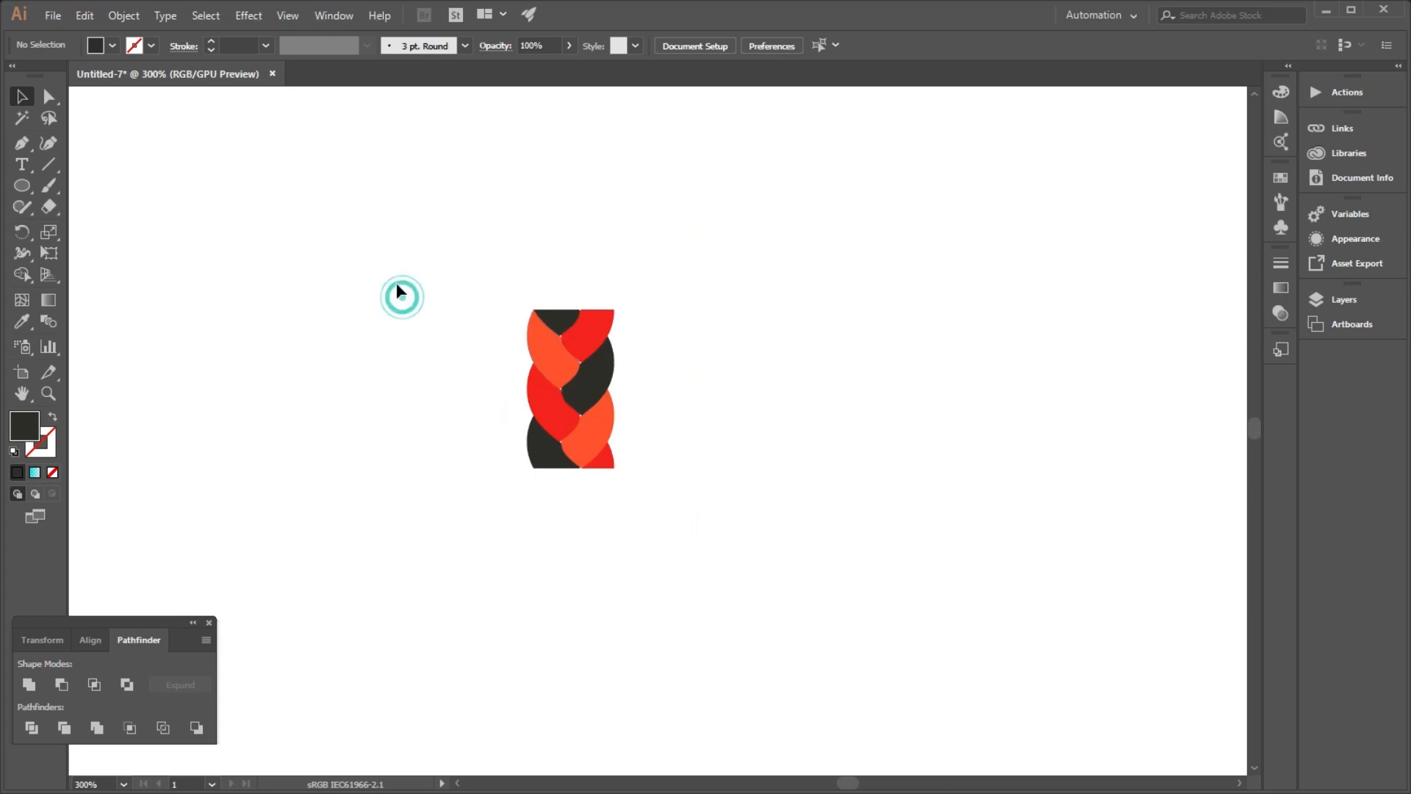
pyautogui.moveTo(397, 292); pyautogui.dragTo(713, 538)
pyautogui.rightClick(604, 329)
pyautogui.click(661, 433)
pyautogui.click(664, 429)
pyautogui.click(586, 324)
pyautogui.moveTo(618, 309); pyautogui.dragTo(391, 349)
pyautogui.click(432, 452)
pyautogui.scroll(2, 534, 398)
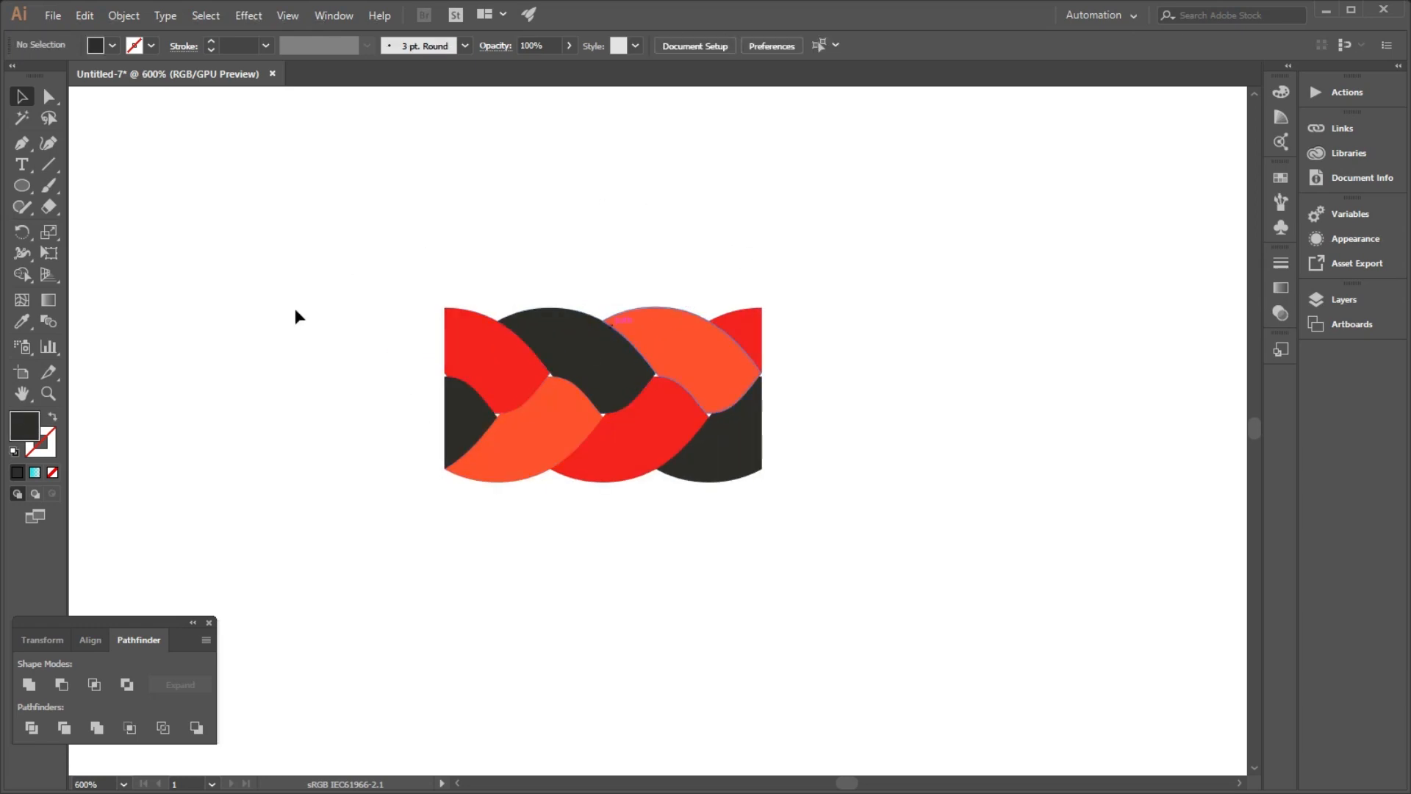
# Display the document's available brushes
pyautogui.click(1281, 226)
pyautogui.click(1140, 171)
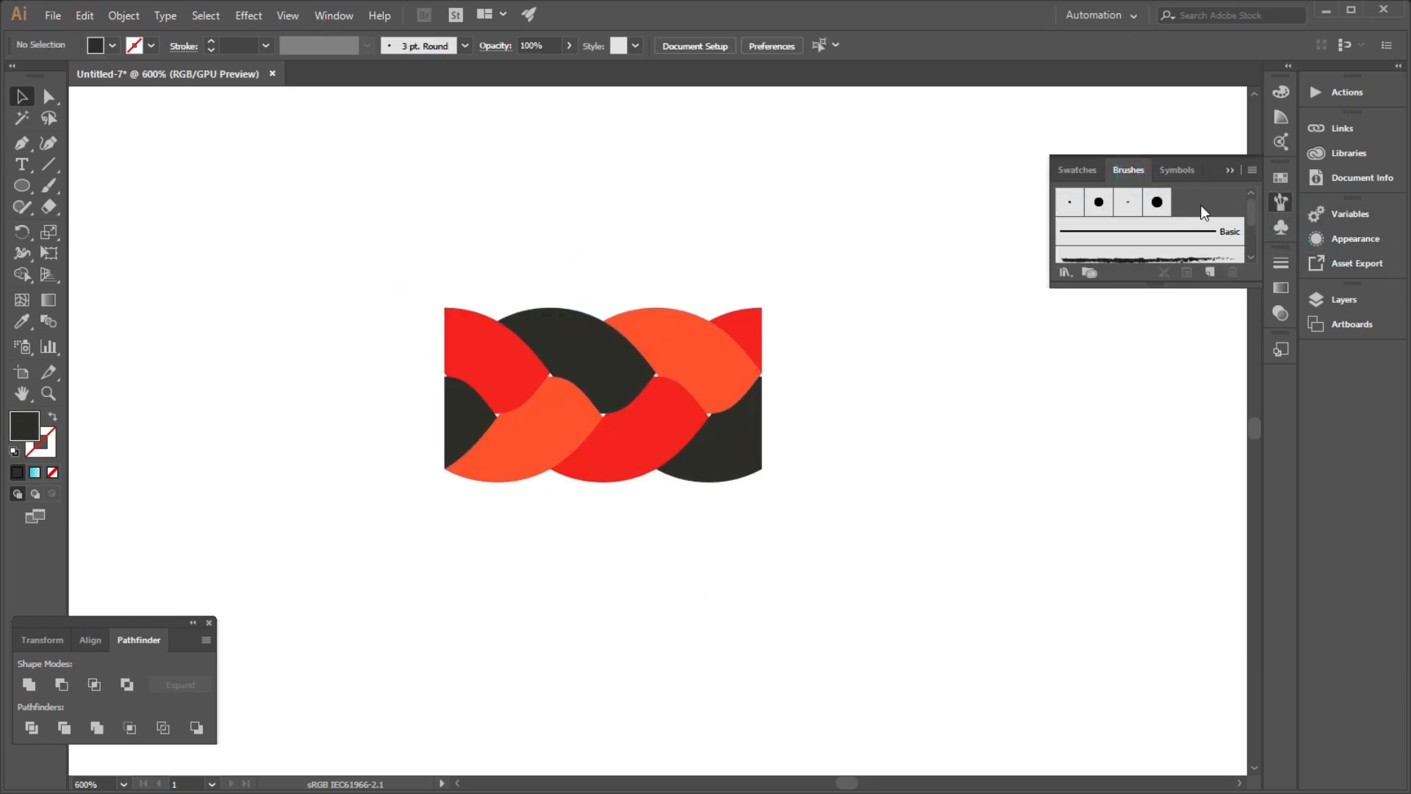
pyautogui.click(1211, 268)
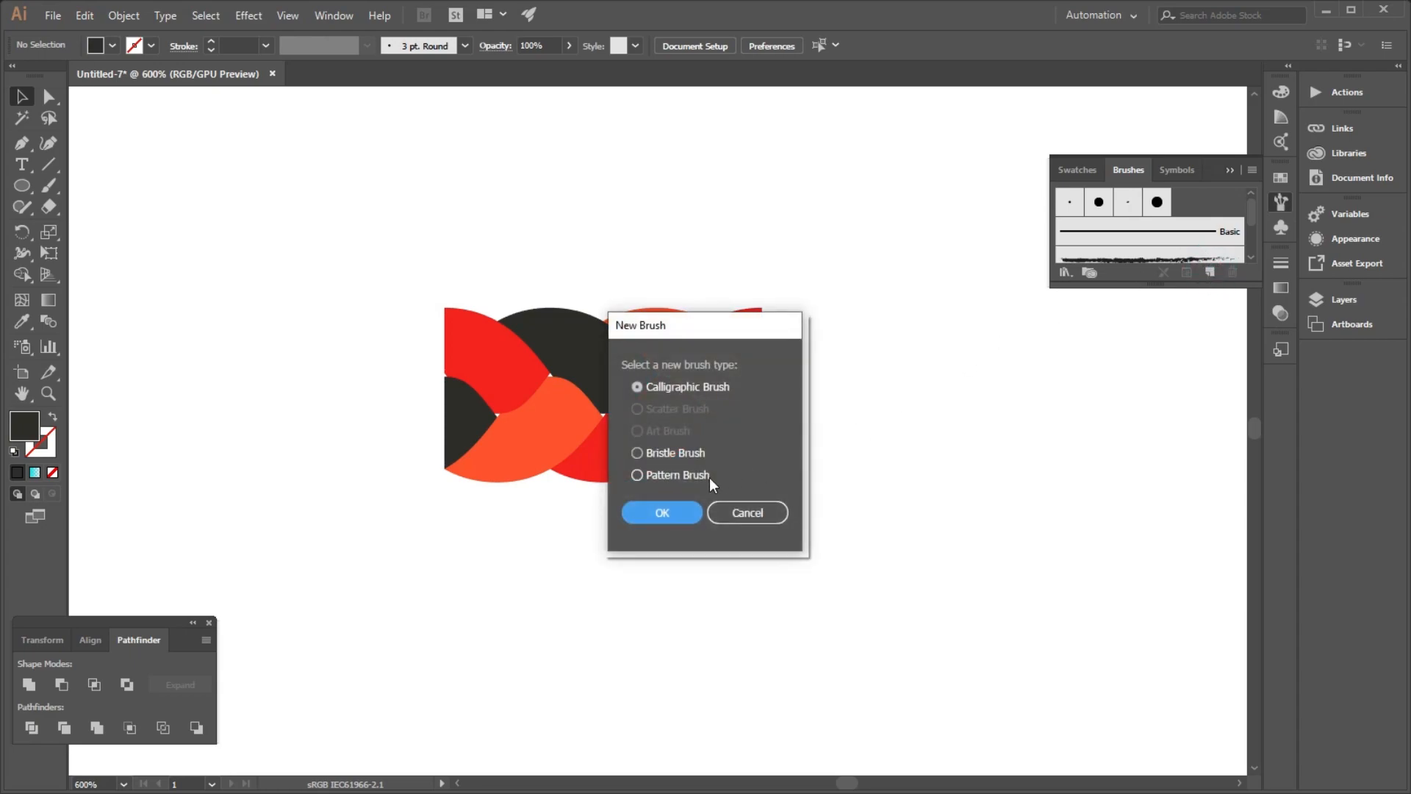
pyautogui.click(665, 512)
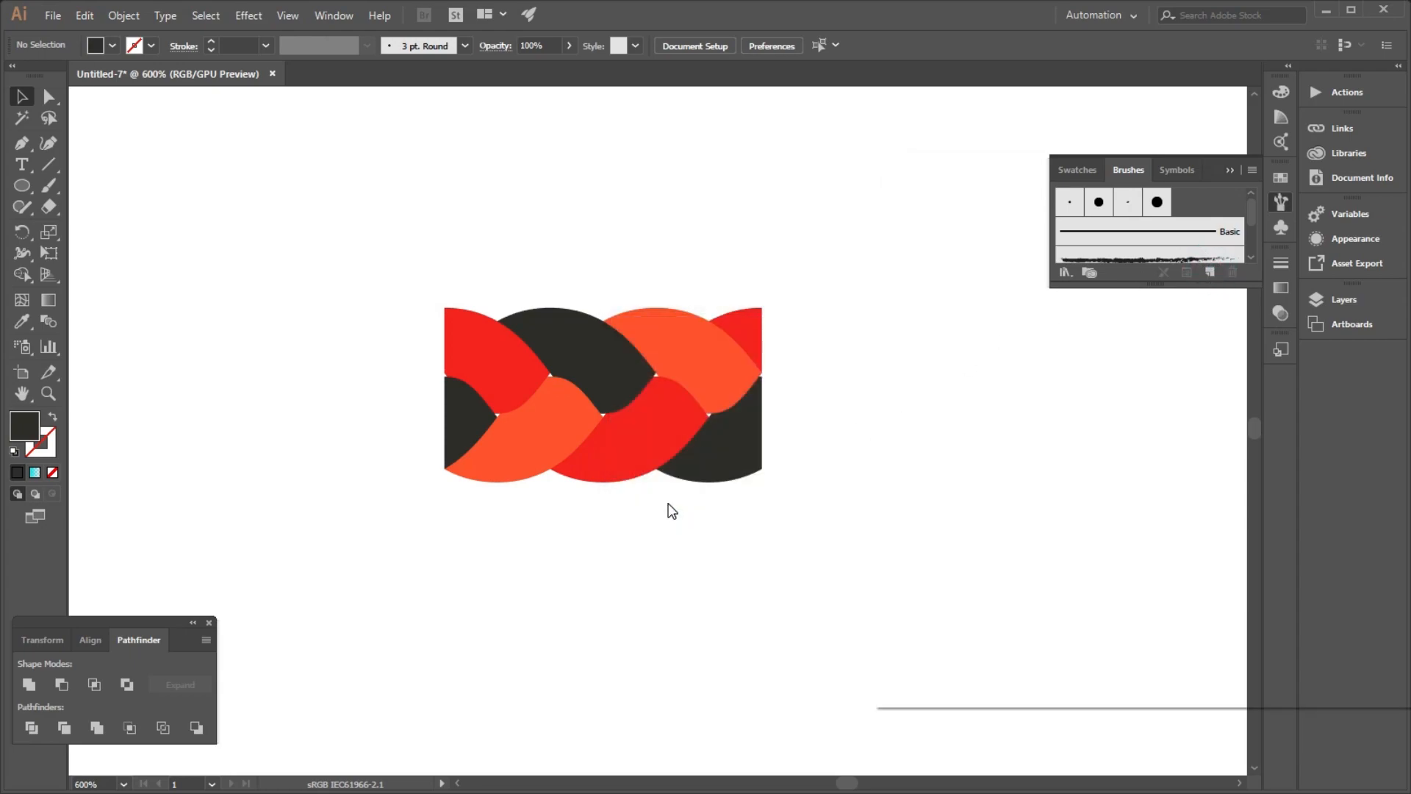
pyautogui.click(1363, 660)
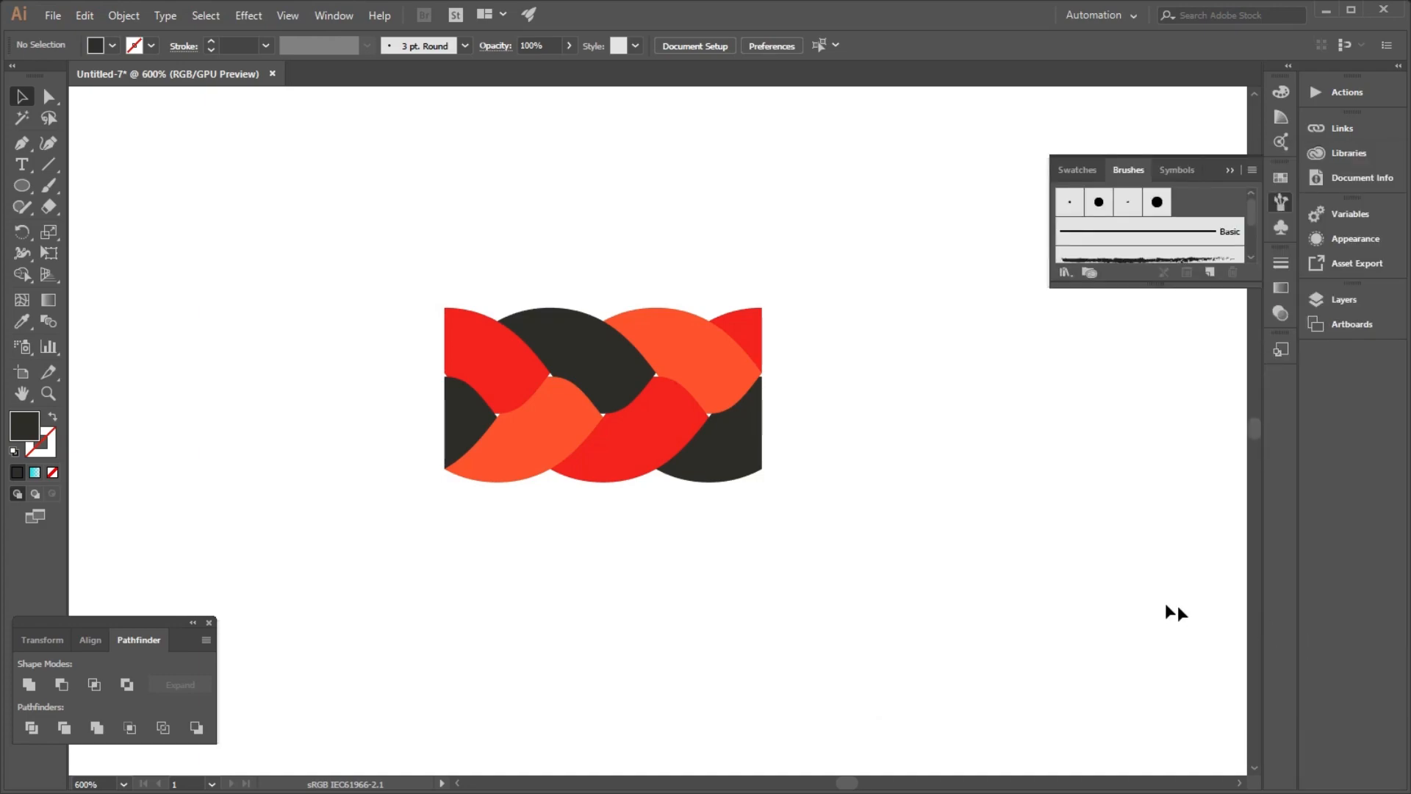
# Create a pattern brush from the grouped braid with Flip Along enabled
pyautogui.click(716, 395)
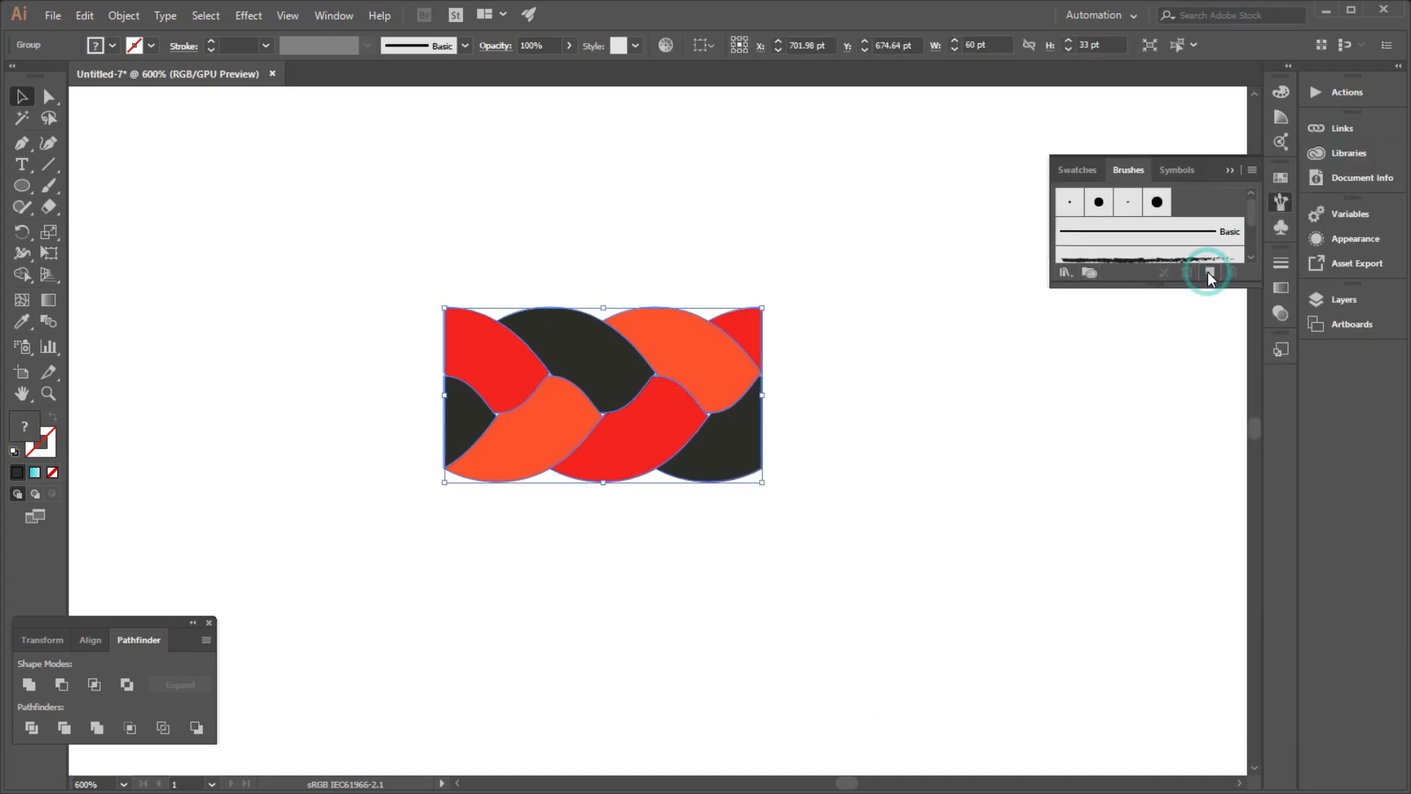
pyautogui.click(670, 509)
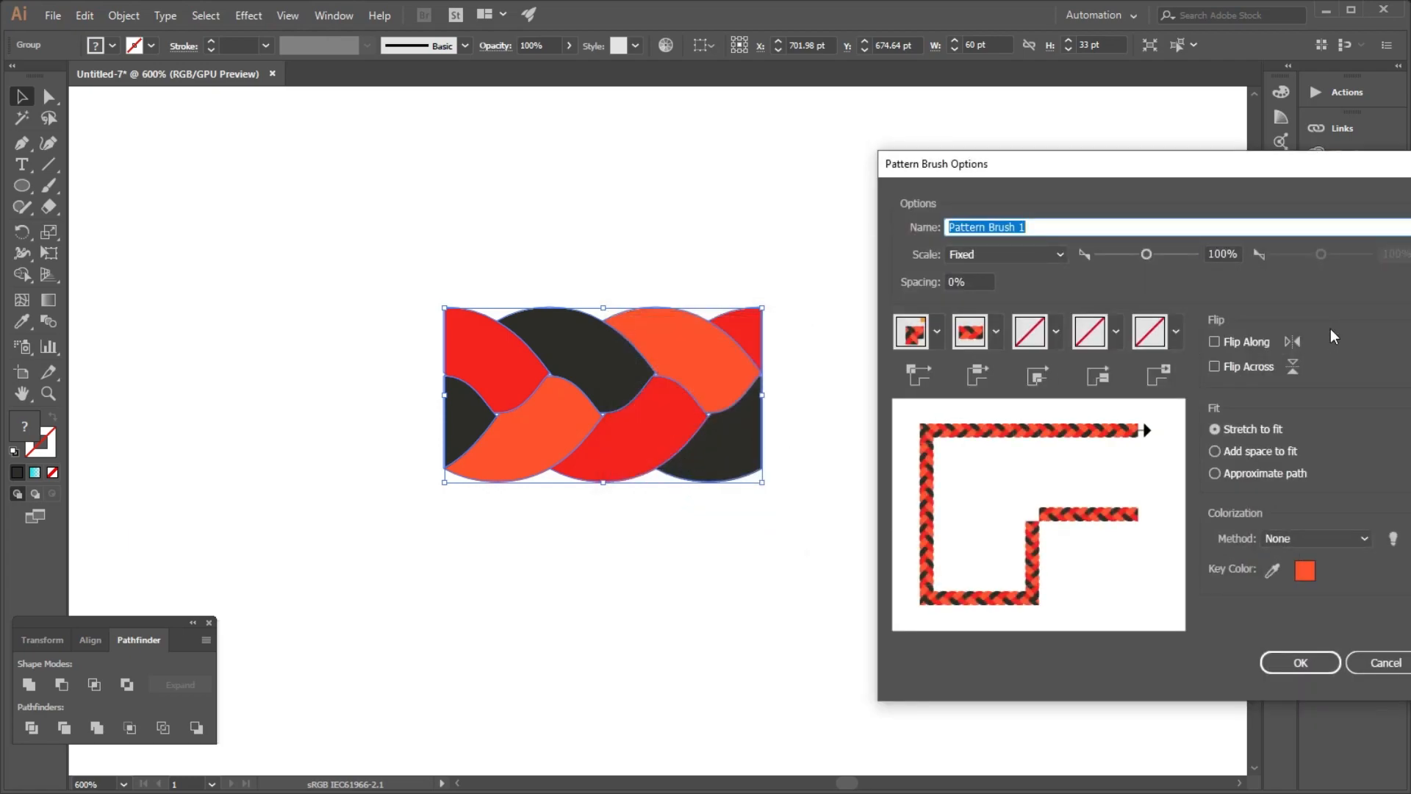
pyautogui.click(1258, 351)
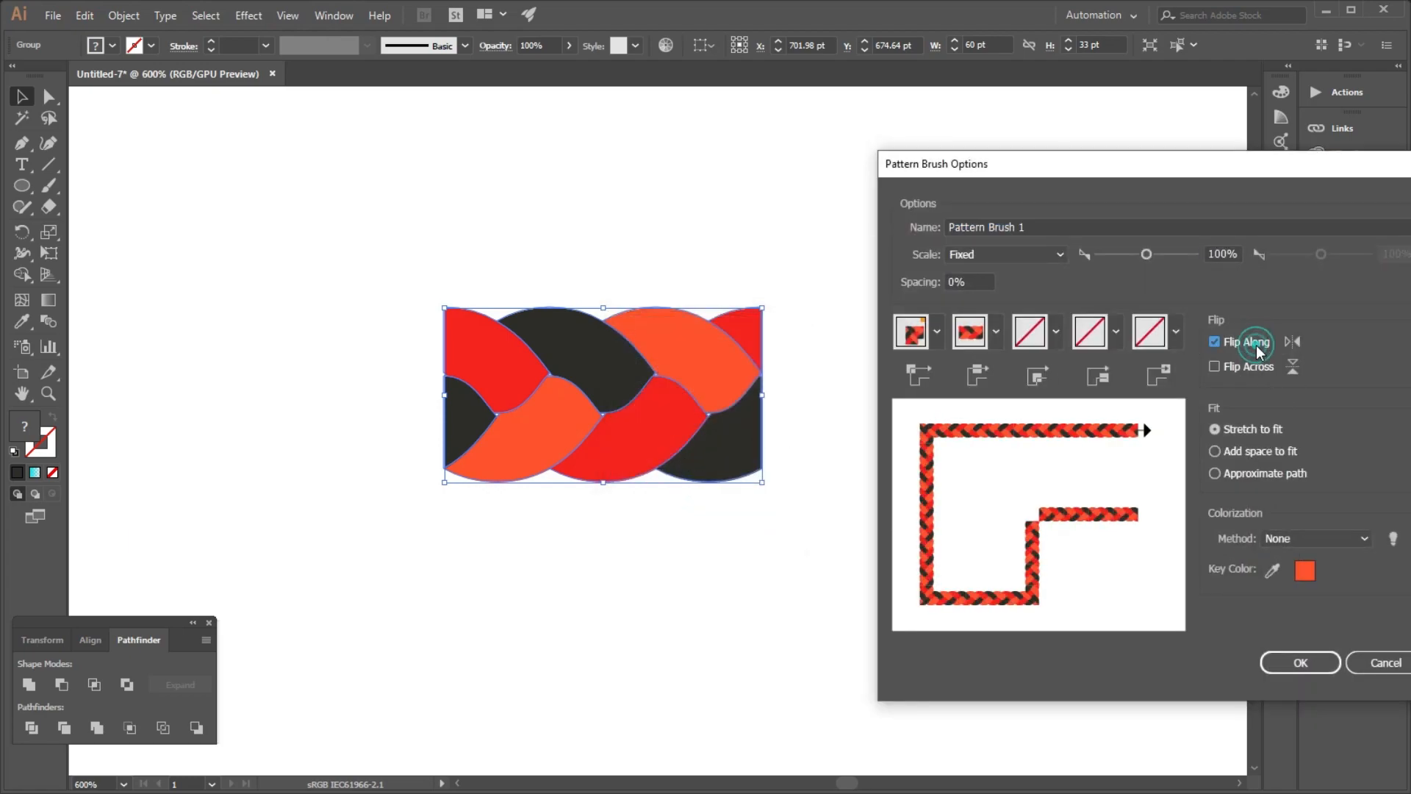
pyautogui.click(1313, 663)
# Delete the original braid artwork from the artboard
pyautogui.click(900, 446)
pyautogui.moveTo(900, 490); pyautogui.dragTo(381, 297)
pyautogui.press('Delete')
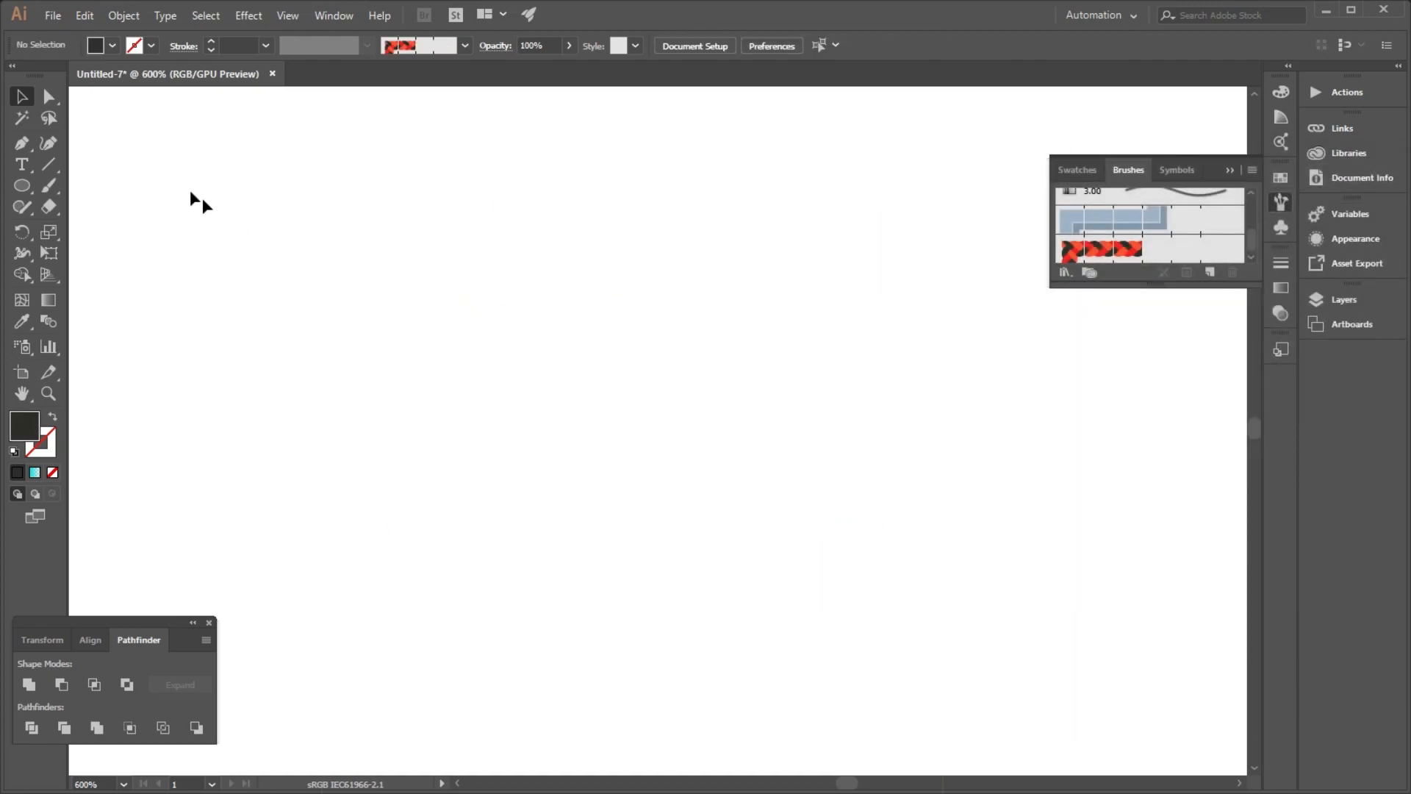
# Draw a circle about 99 pt in diameter and swap its fill and stroke, leaving a dark outline without fill
pyautogui.click(29, 179)
pyautogui.click(86, 234)
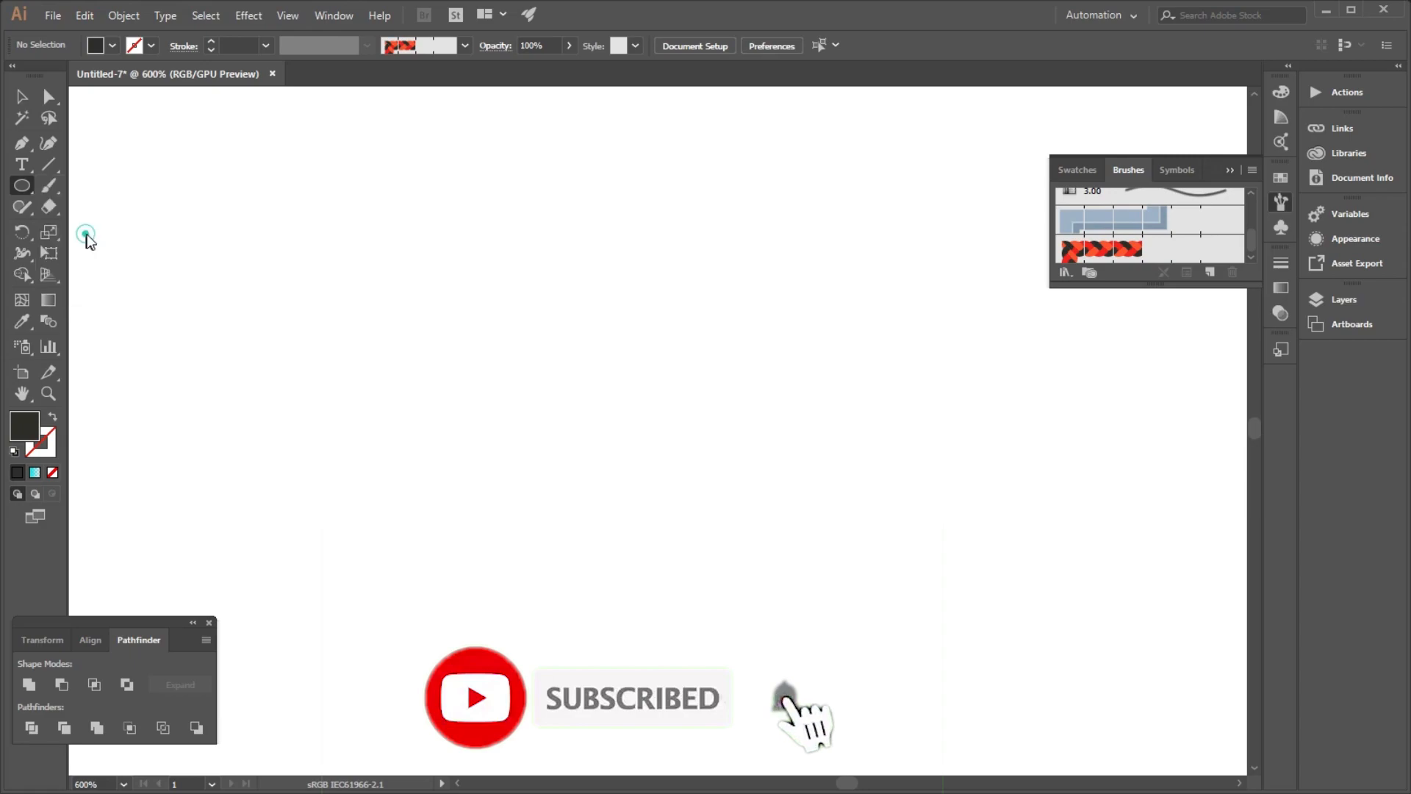
pyautogui.moveTo(615, 410); pyautogui.dragTo(878, 672)
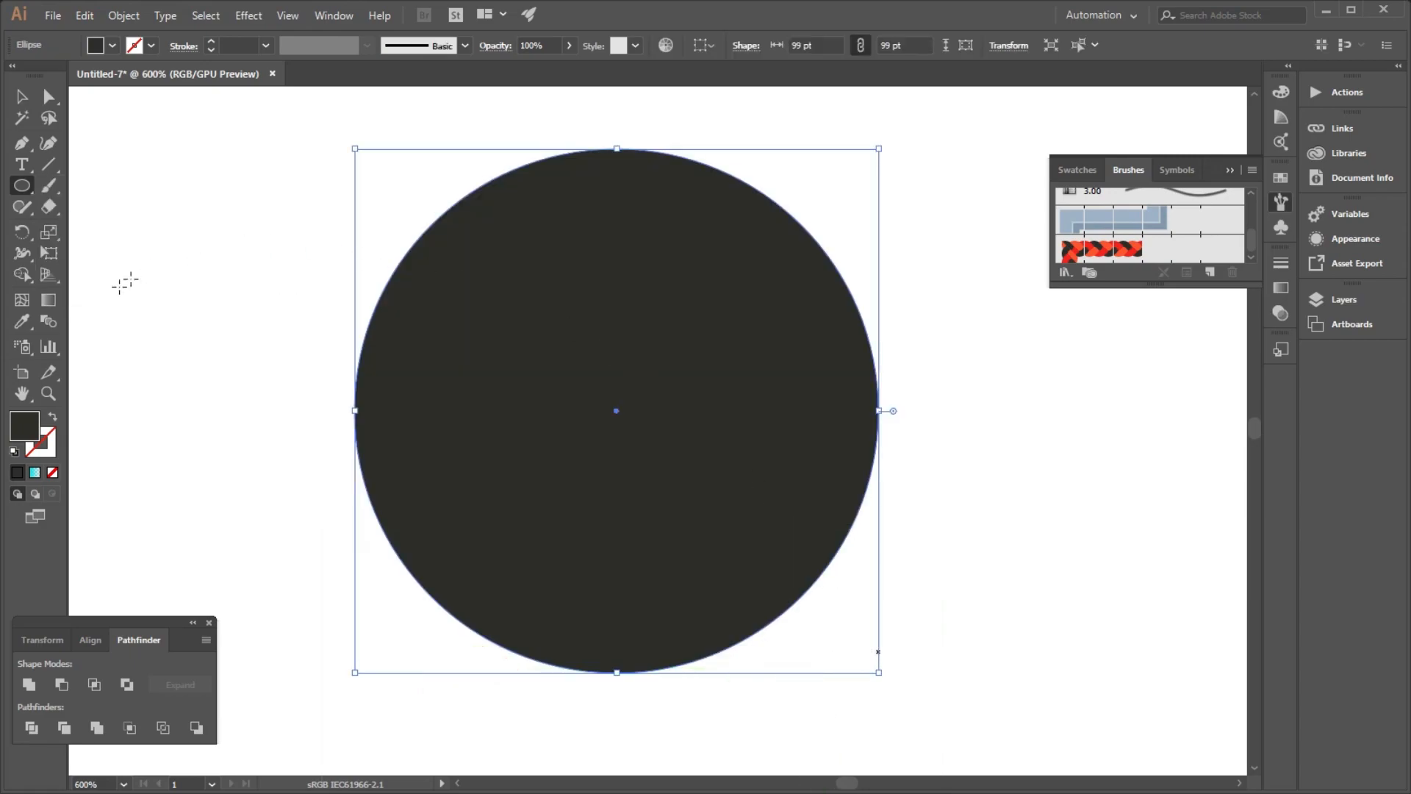
pyautogui.click(57, 419)
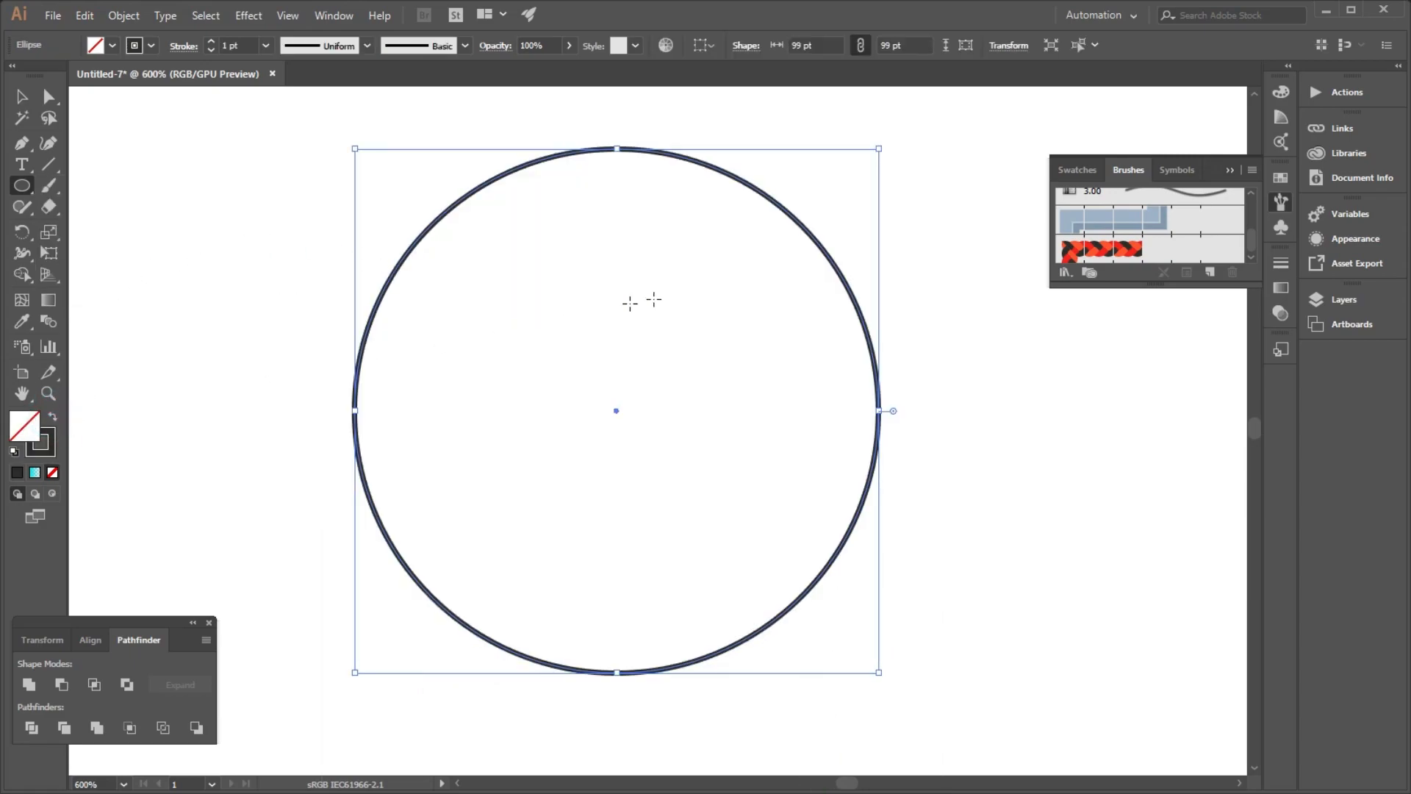
# Apply the braid pattern brush to the circle and enlarge it proportionally to about 119 pt
pyautogui.click(1161, 254)
pyautogui.click(22, 96)
pyautogui.scroll(-2, 588, 360)
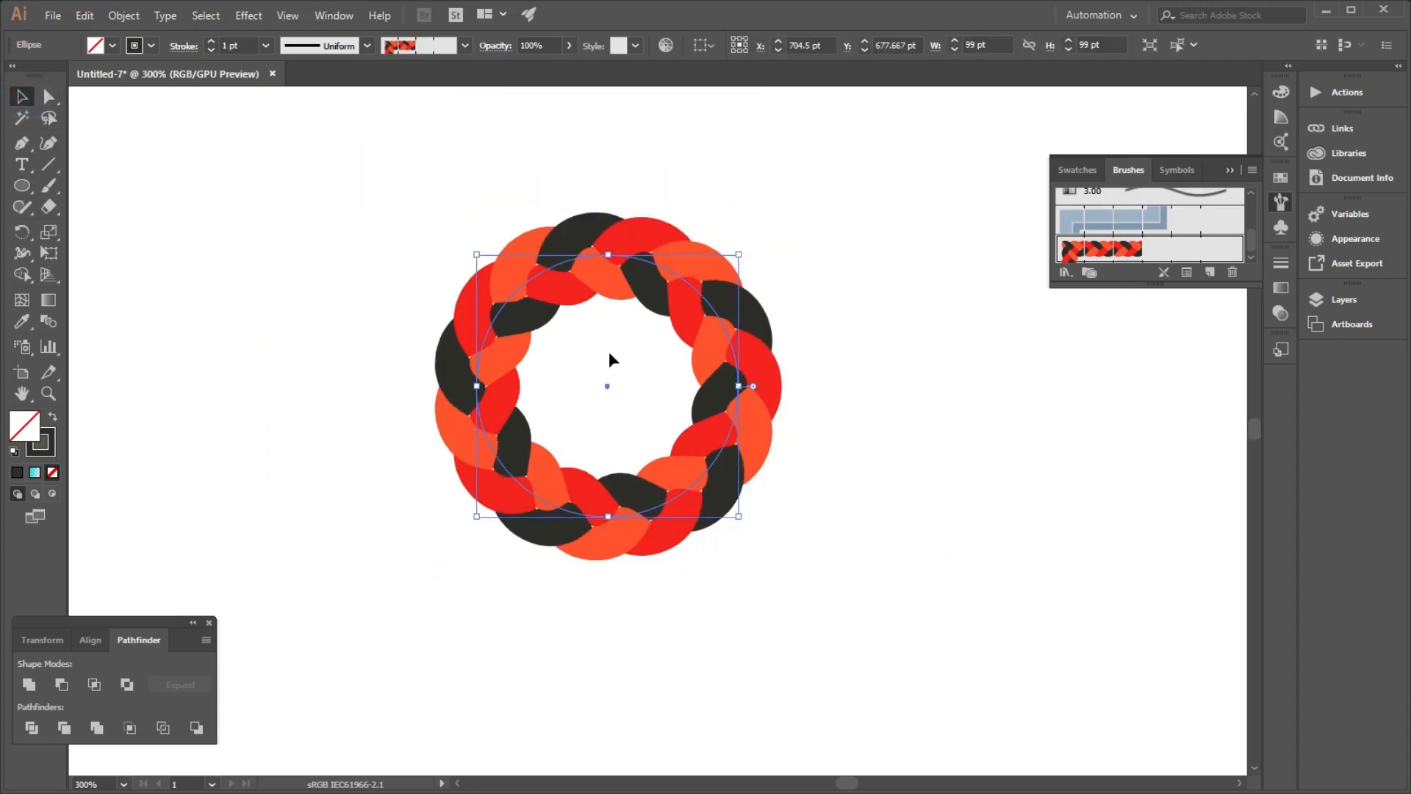
pyautogui.moveTo(741, 256); pyautogui.dragTo(772, 236)
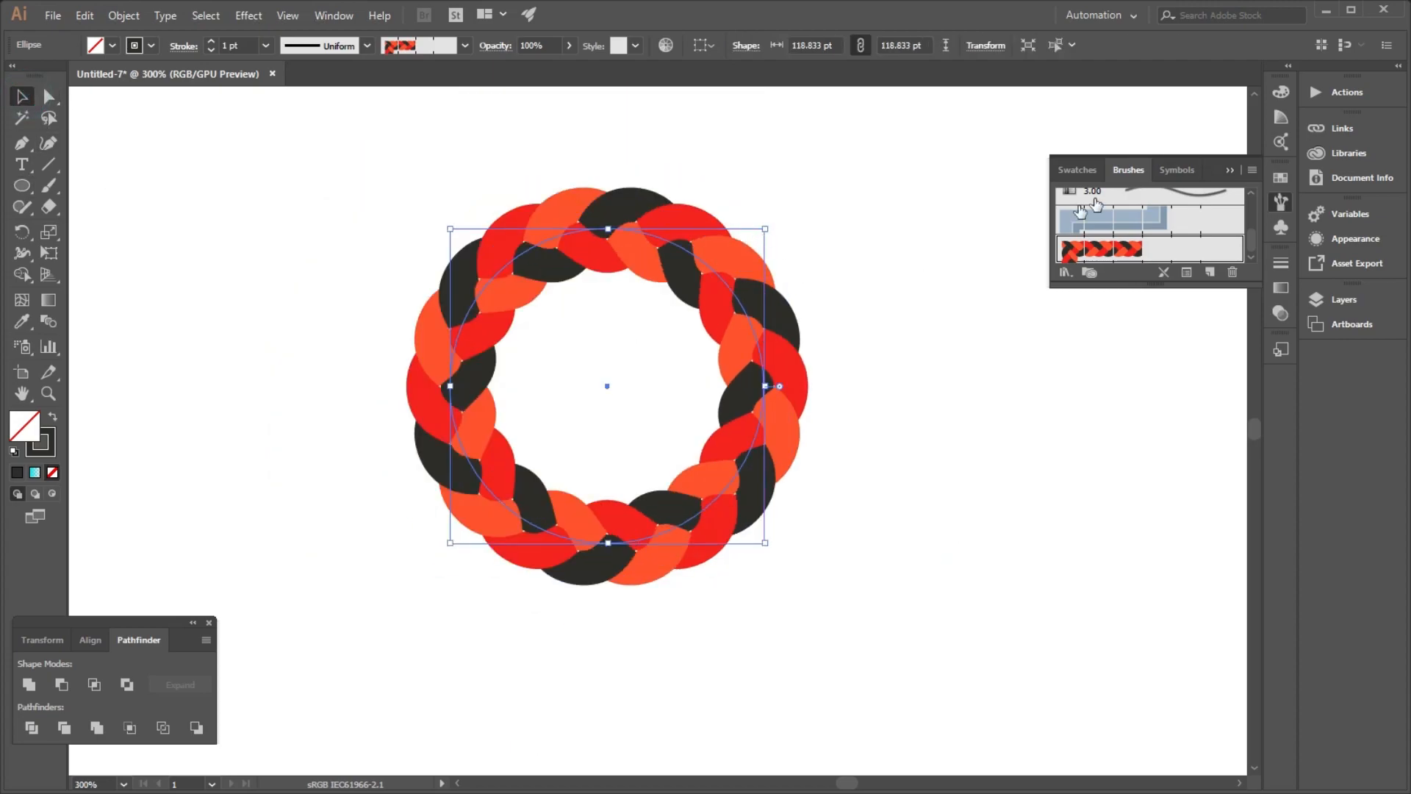
# Set the braided ring's stroke weight to 0.75 pt and move the ring to the lower part of the artboard
pyautogui.scroll(2, 246, 37)
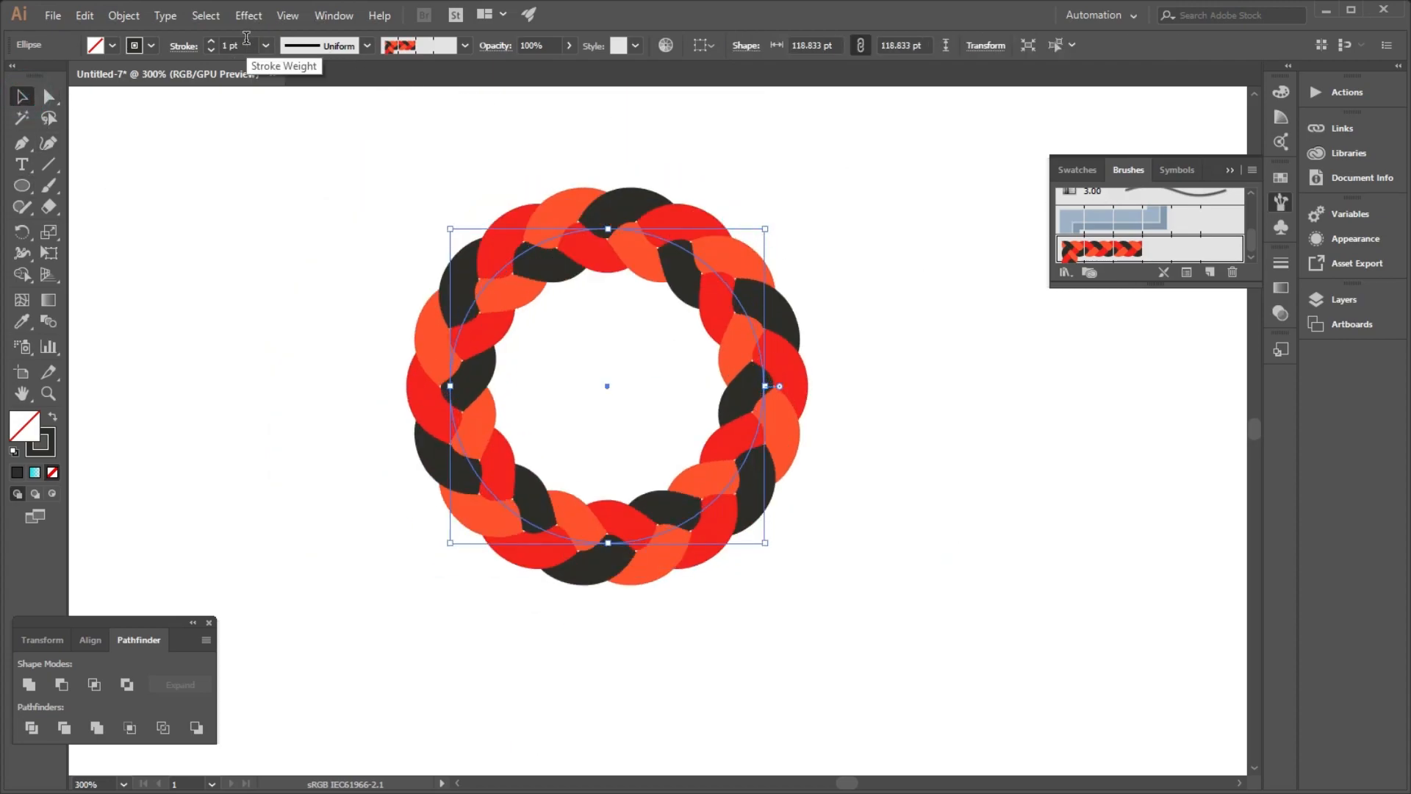
pyautogui.scroll(-3, 246, 37)
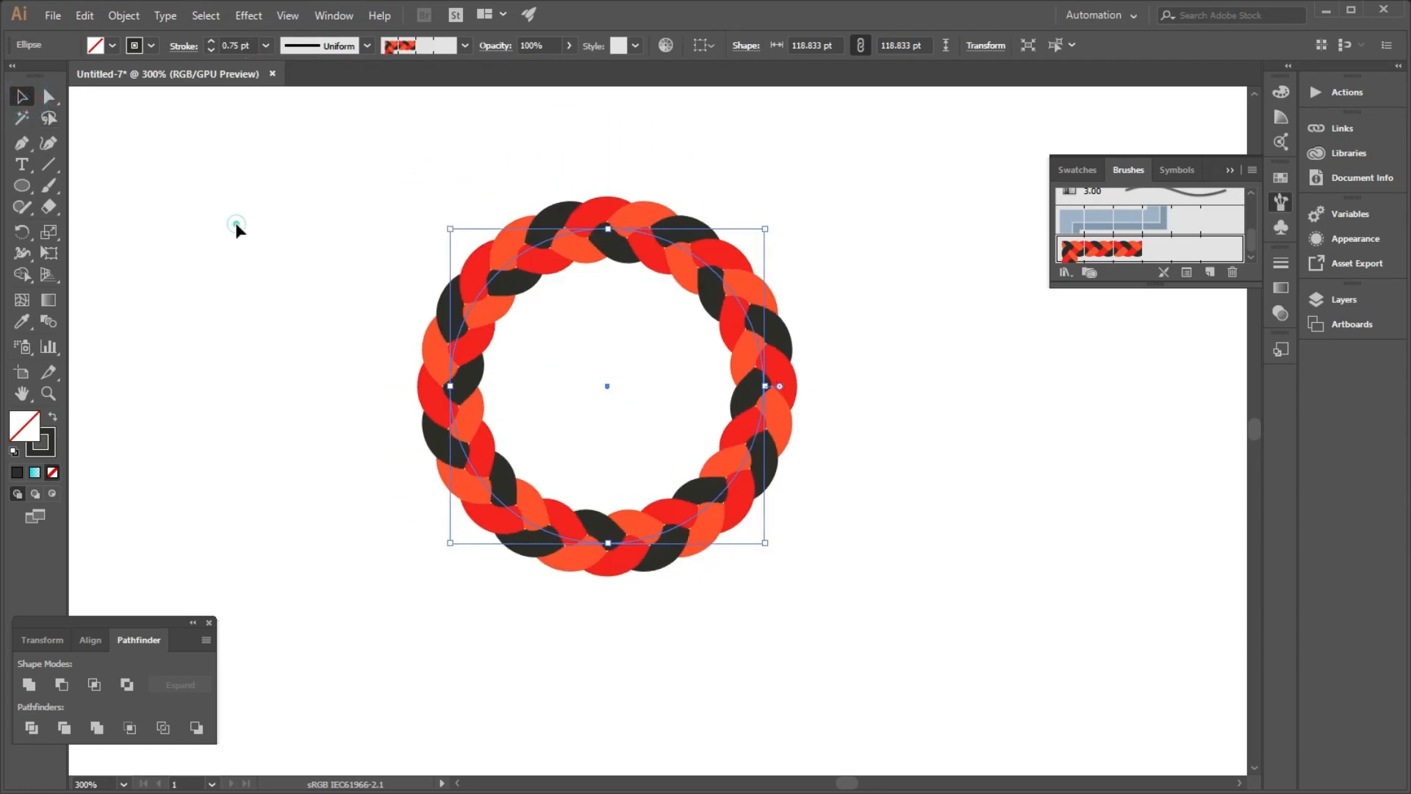
pyautogui.moveTo(586, 230); pyautogui.dragTo(509, 421)
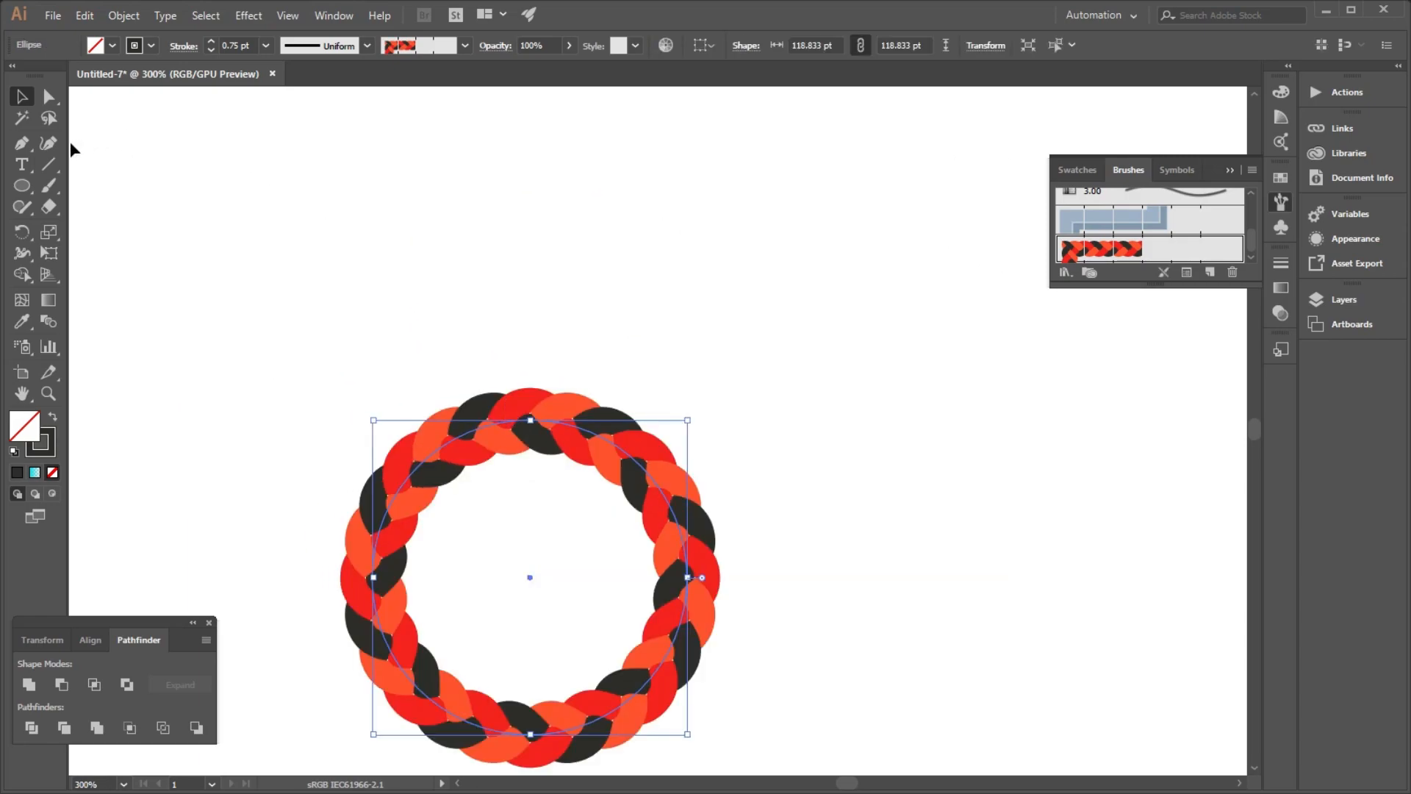
# Draw a curved open path with a sharp corner above the ring, about 200 pt wide and 56 pt high
pyautogui.click(25, 145)
pyautogui.click(1086, 259)
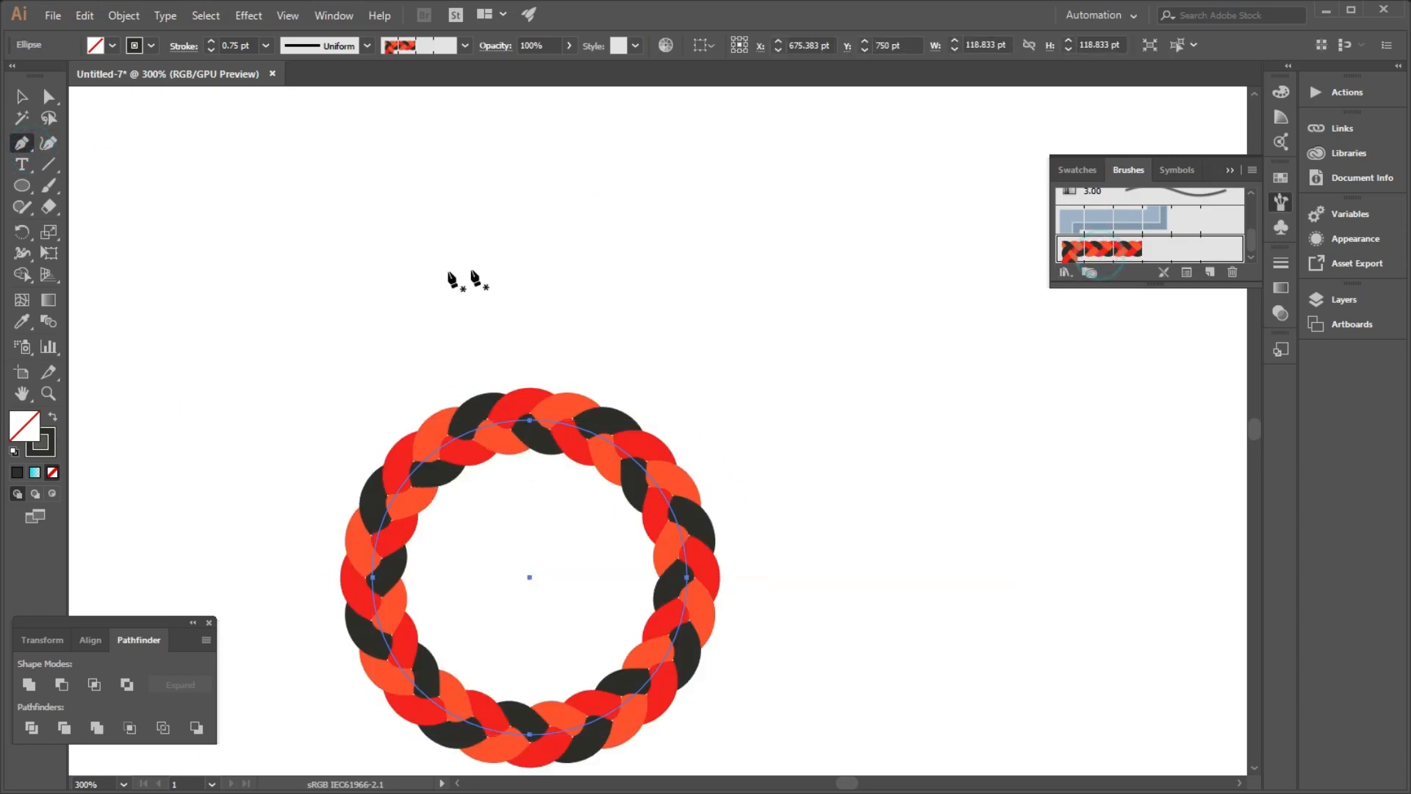
pyautogui.click(253, 298)
pyautogui.moveTo(459, 255); pyautogui.dragTo(567, 302)
pyautogui.click(682, 276)
pyautogui.click(782, 156)
pyautogui.moveTo(781, 156); pyautogui.dragTo(889, 196)
pyautogui.click(22, 96)
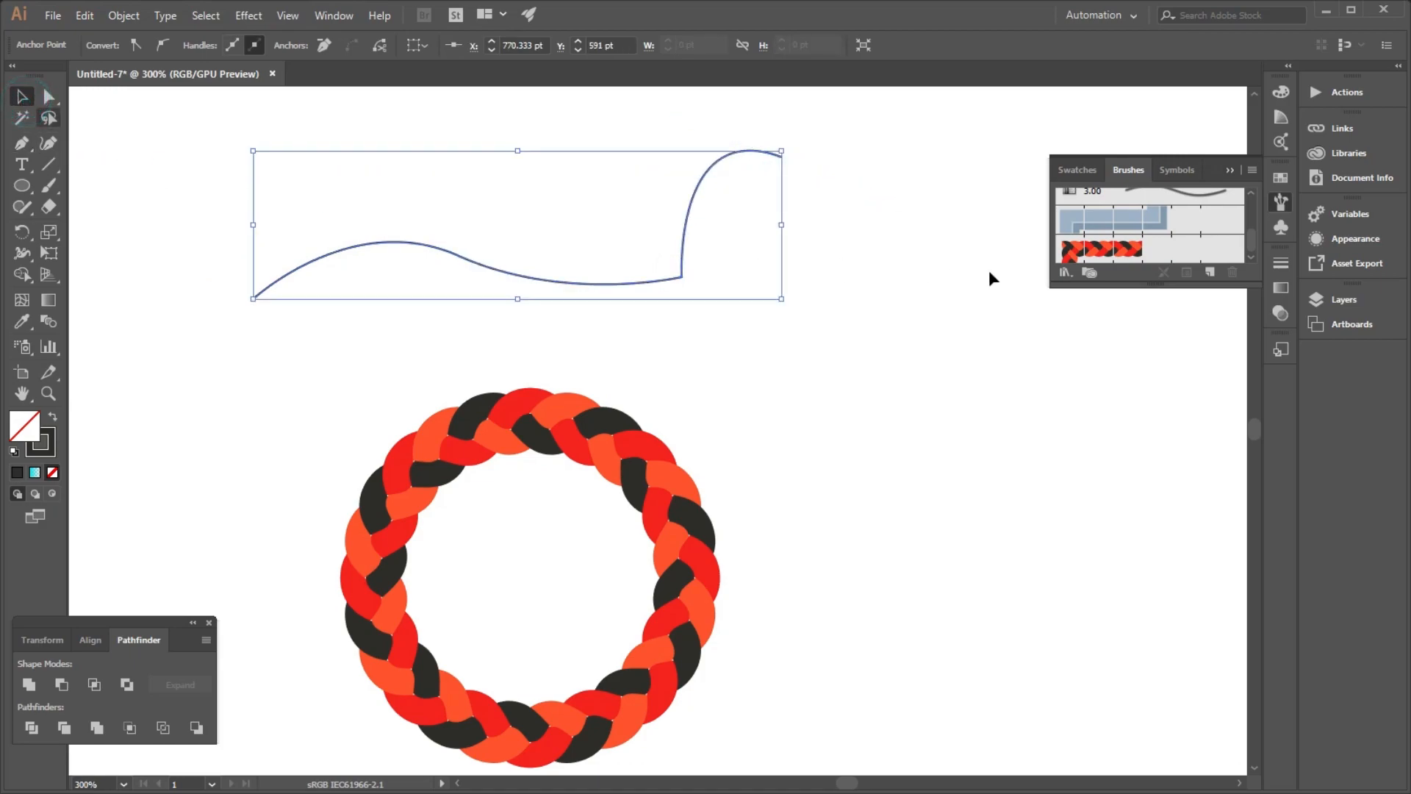
# Try the braid pattern brush on the cornered path, and delete that path
pyautogui.click(1089, 258)
pyautogui.click(585, 347)
pyautogui.click(401, 206)
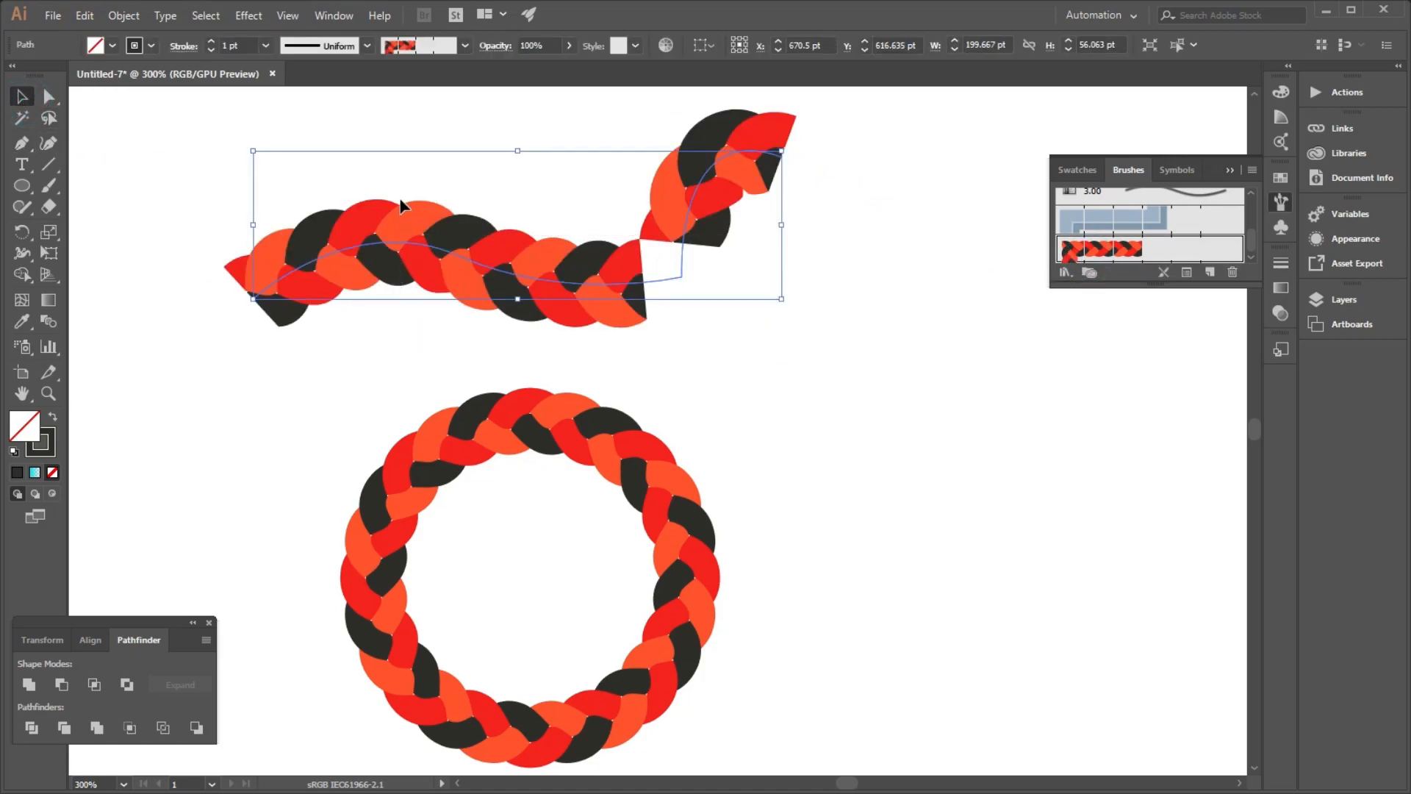
pyautogui.press('Delete')
# Draw a smooth, wide S-shaped path above the ring, apply the braid pattern brush to it and deselect it
pyautogui.click(144, 253)
pyautogui.moveTo(536, 253)
pyautogui.mouseDown()
pyautogui.moveTo(680, 321)
pyautogui.moveTo(768, 338)
pyautogui.mouseUp()
pyautogui.keyDown('ctrl'); pyautogui.click(984, 243); pyautogui.keyUp('ctrl')
pyautogui.click(22, 96)
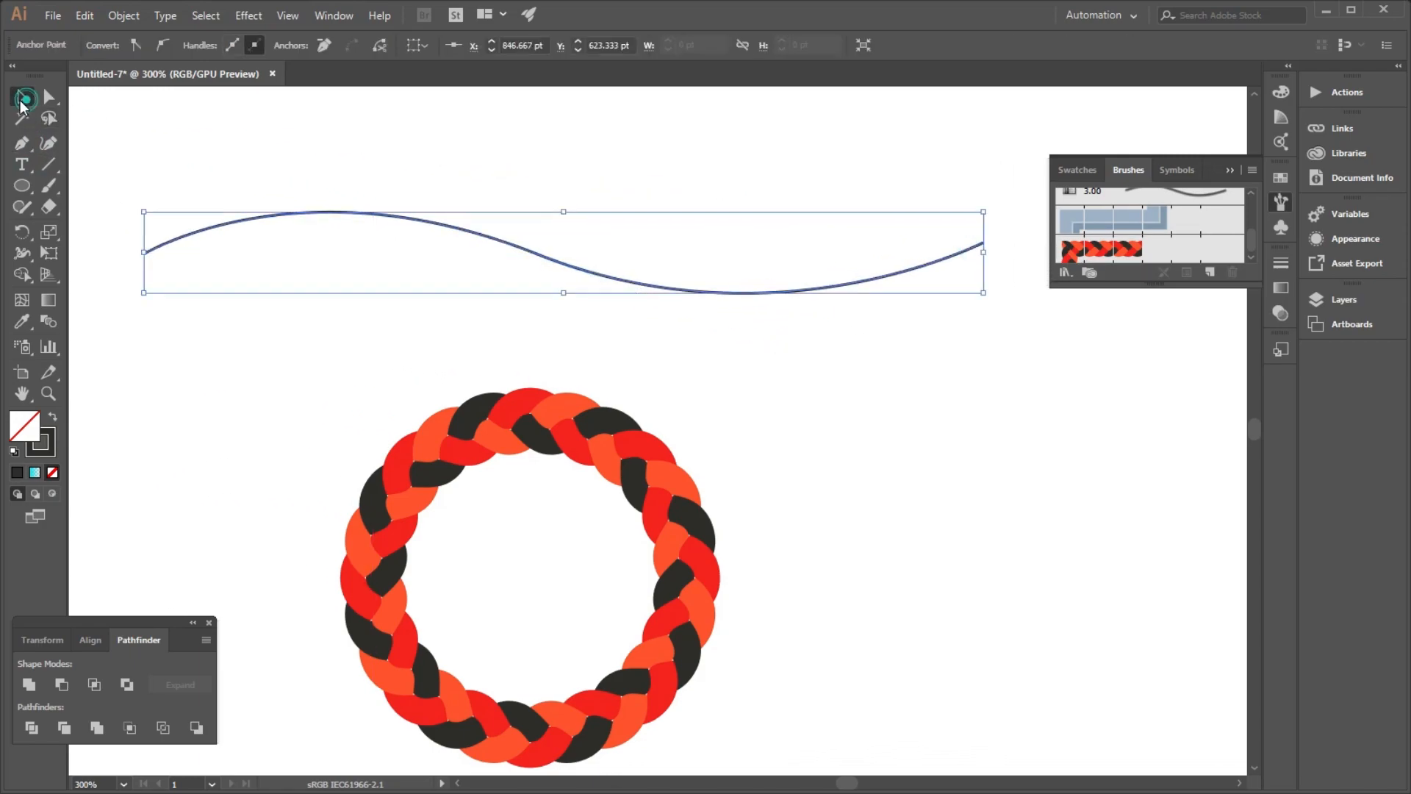
pyautogui.click(1102, 251)
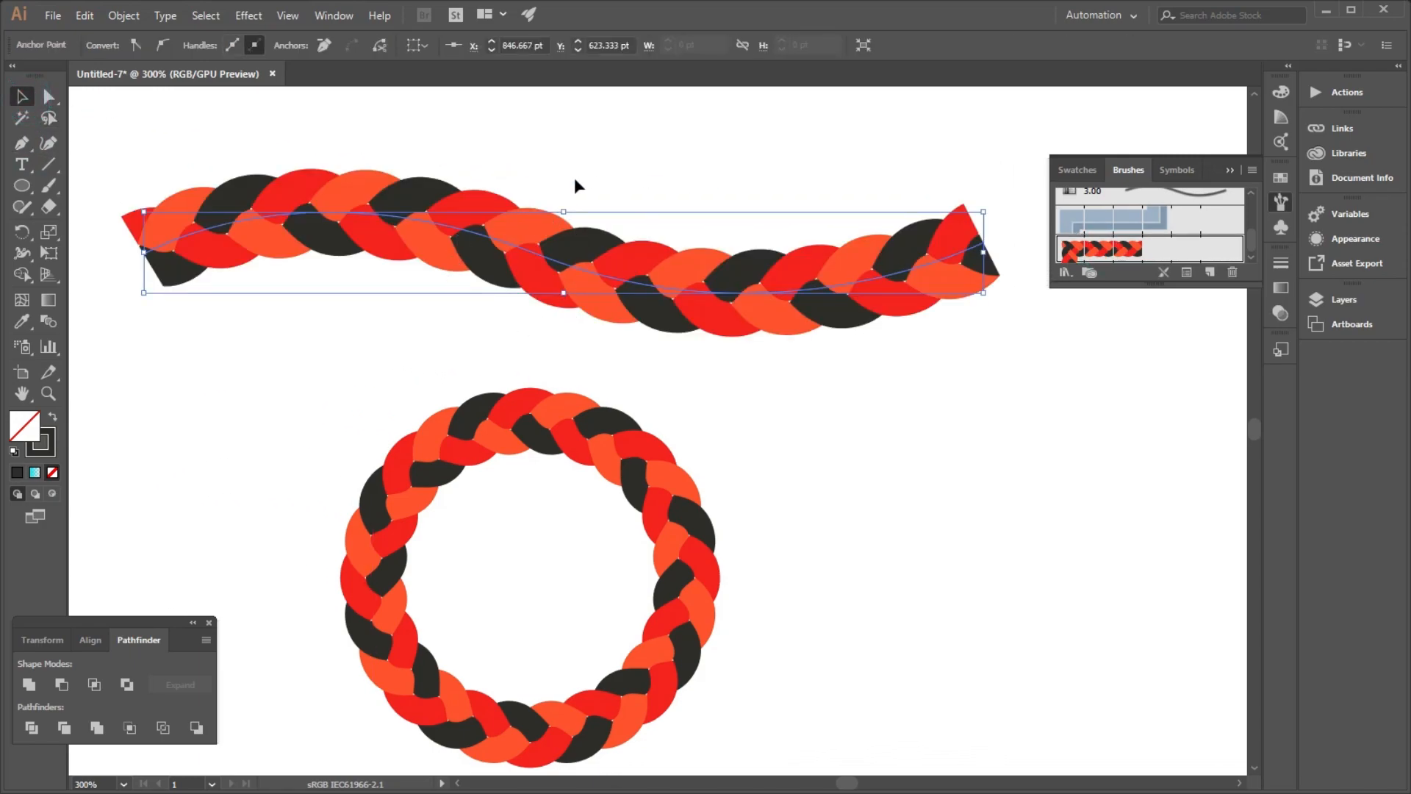
pyautogui.scroll(-3, 528, 220)
pyautogui.click(743, 350)
pyautogui.scroll(2, 555, 188)
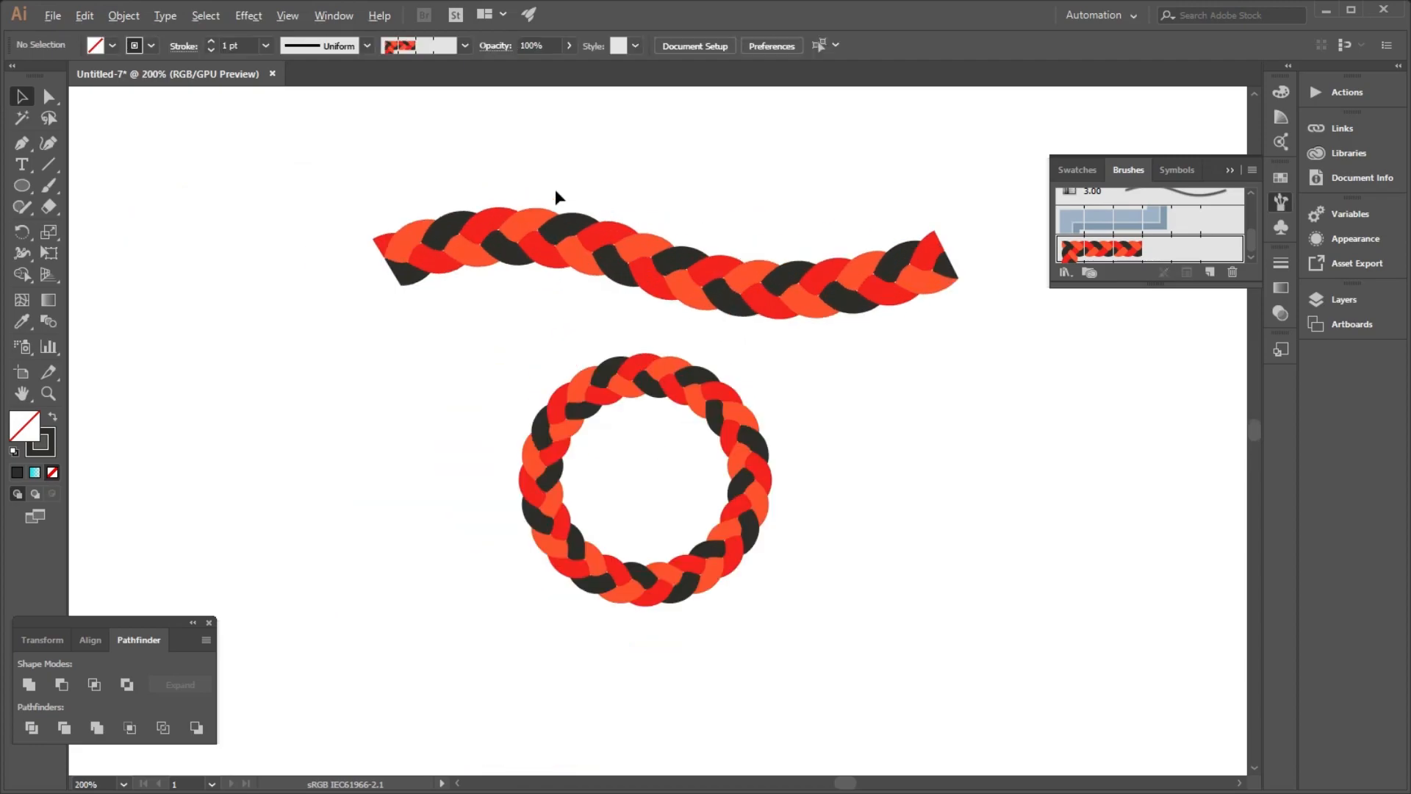